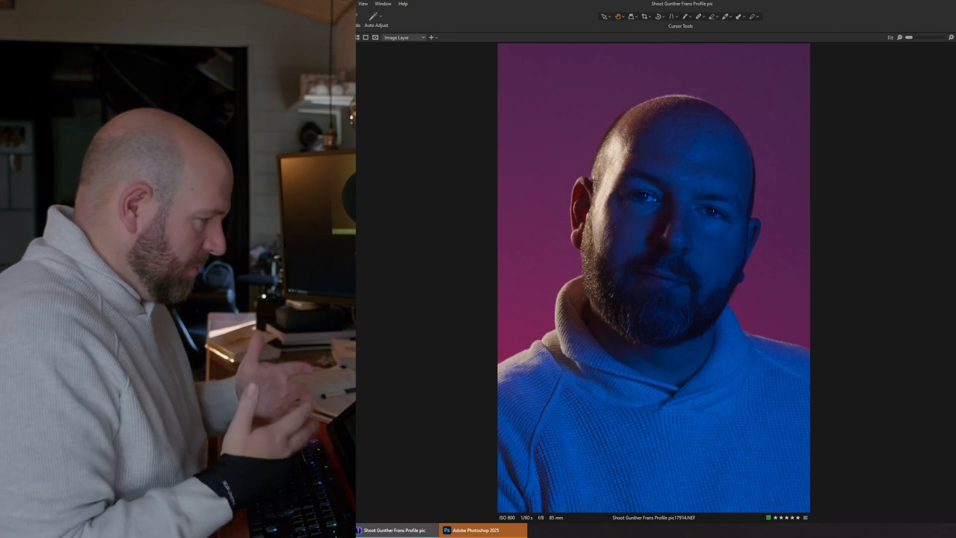
Compare the five portraits from pic17949.NEF through pic17981.NEF side by side in the viewer.
key("Right")
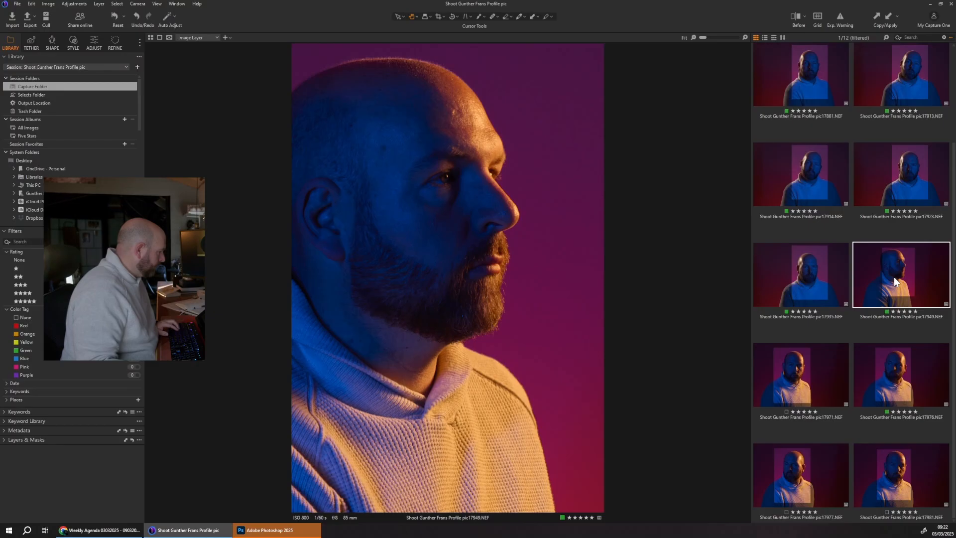
left_click(885, 470, "shift")
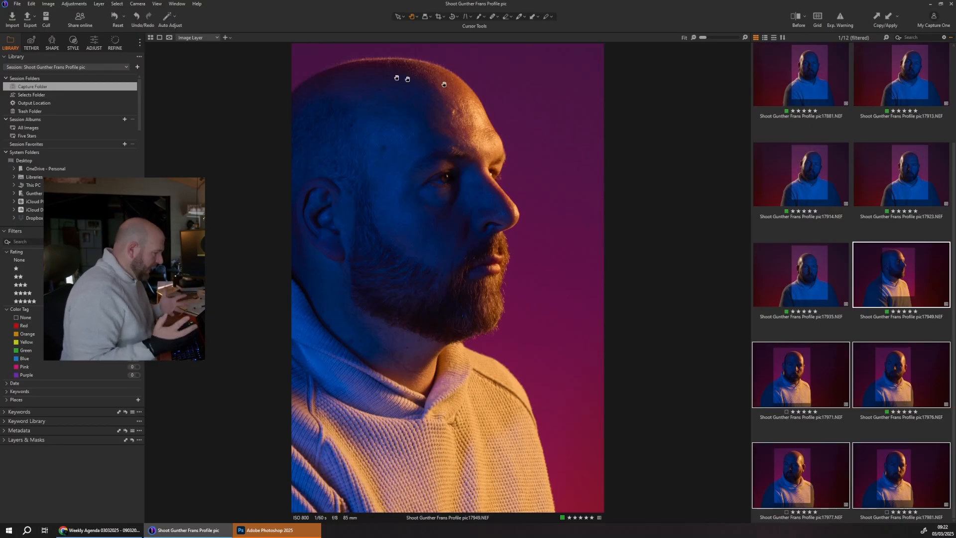
left_click(150, 37)
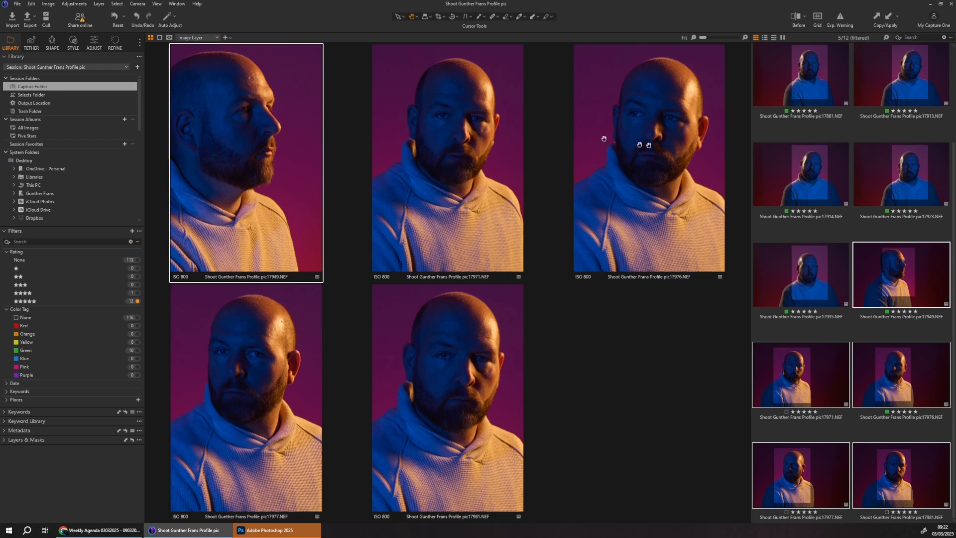
left_click(650, 147)
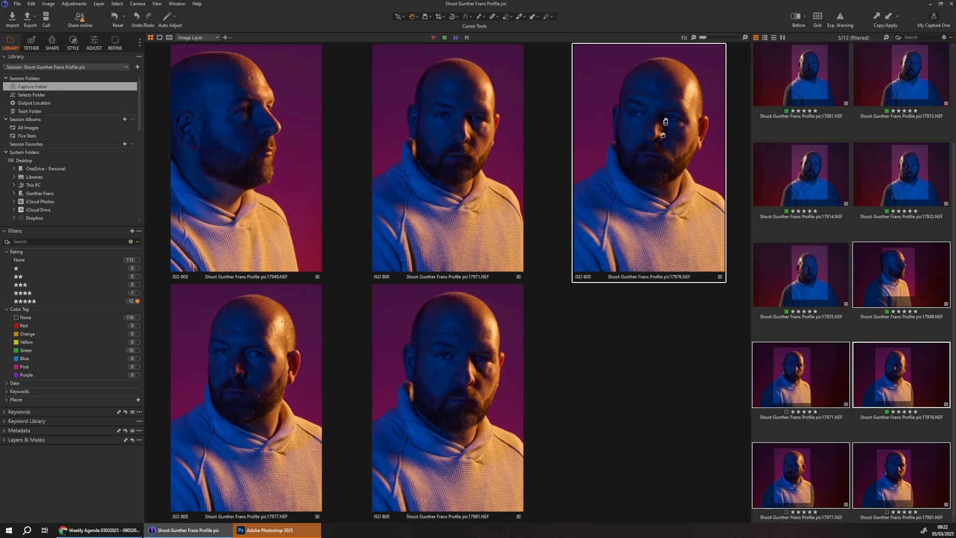
Select only portrait pic17976.NEF and inspect the eyes, forehead and top of the head at 100%.
left_click(848, 418)
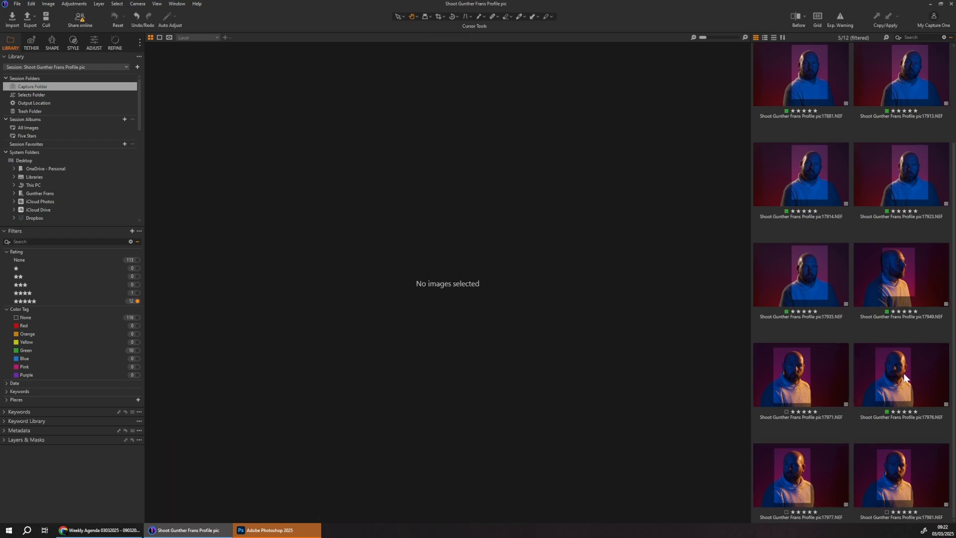
left_click(903, 381)
left_click(434, 189)
scroll(434, 189, "up", 1)
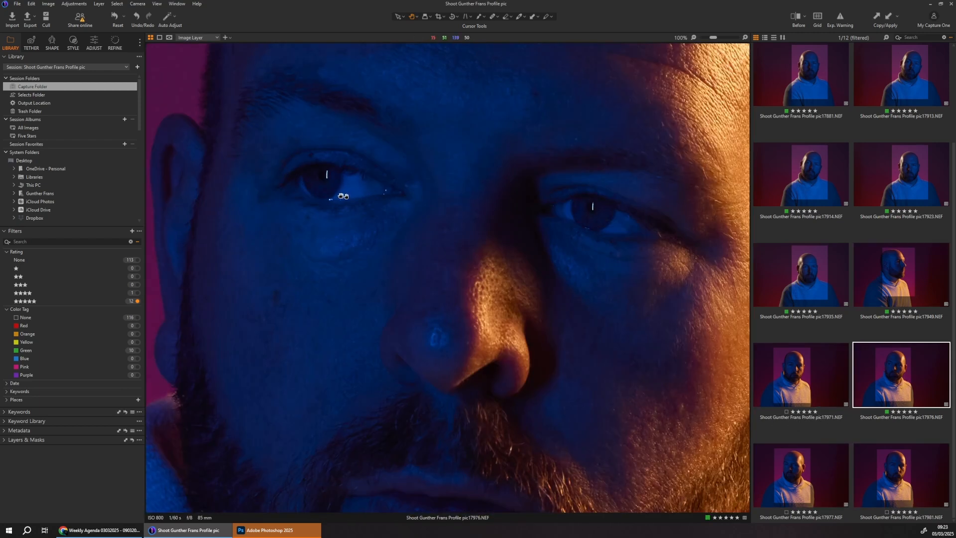
left_click_drag(382, 248, 448, 389)
left_click_drag(418, 145, 437, 371)
double_click(543, 234)
double_click(529, 130)
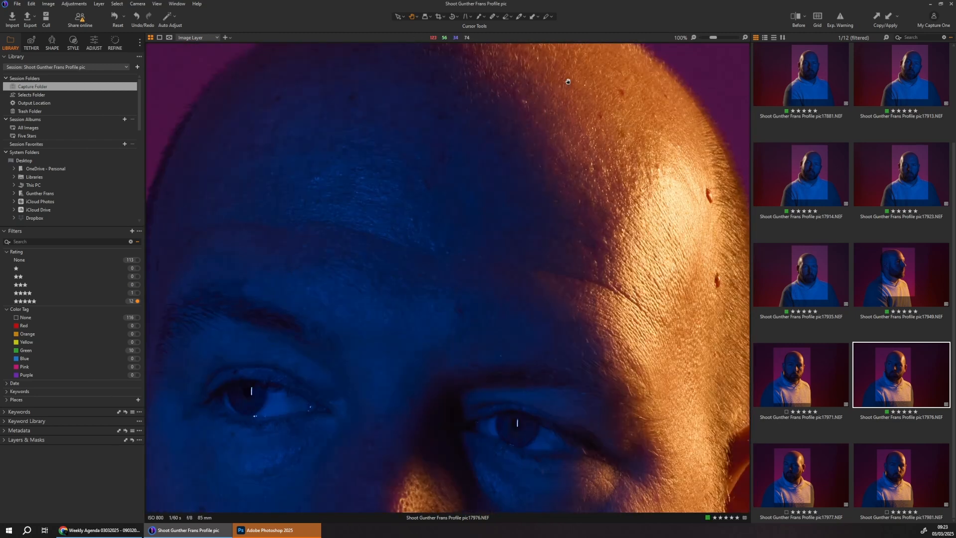
left_click_drag(568, 81, 515, 335)
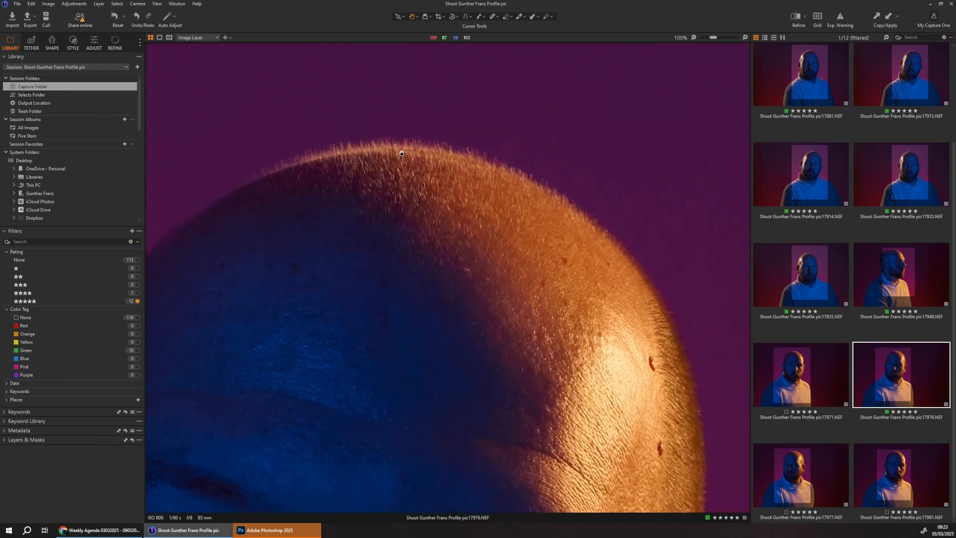
double_click(367, 185)
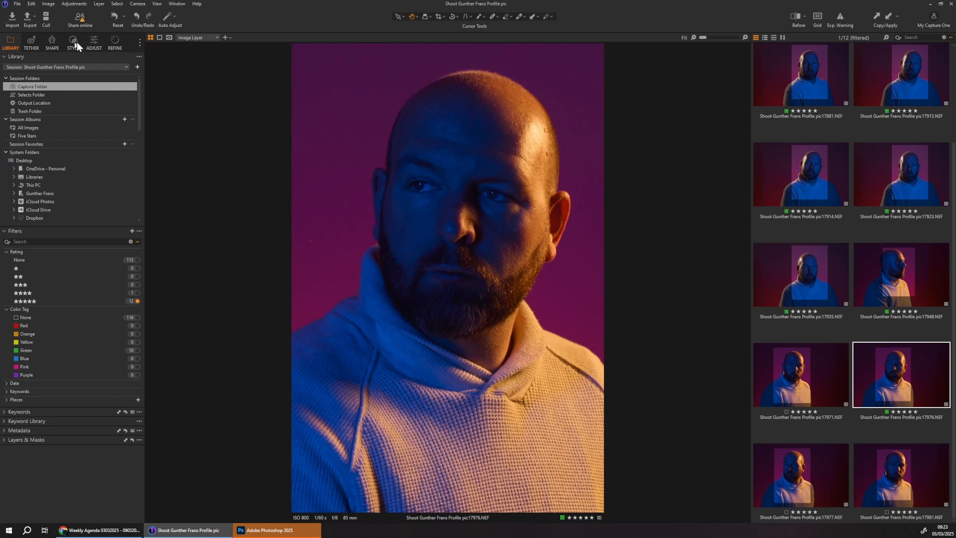
Show the exposure warning and set High Dynamic Range to Highlight -51, Shadow 14, White -14 and Black 7.
left_click(92, 42)
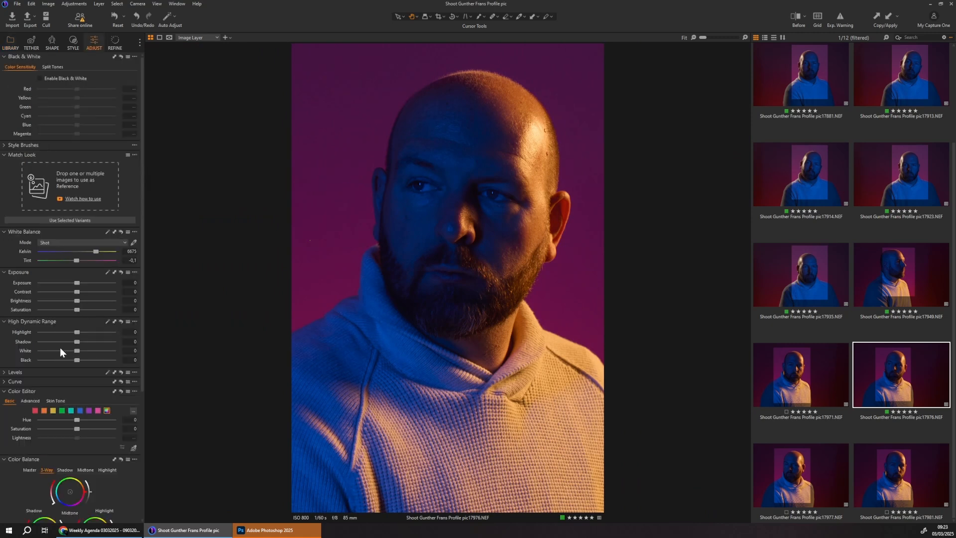
left_click_drag(77, 342, 83, 342)
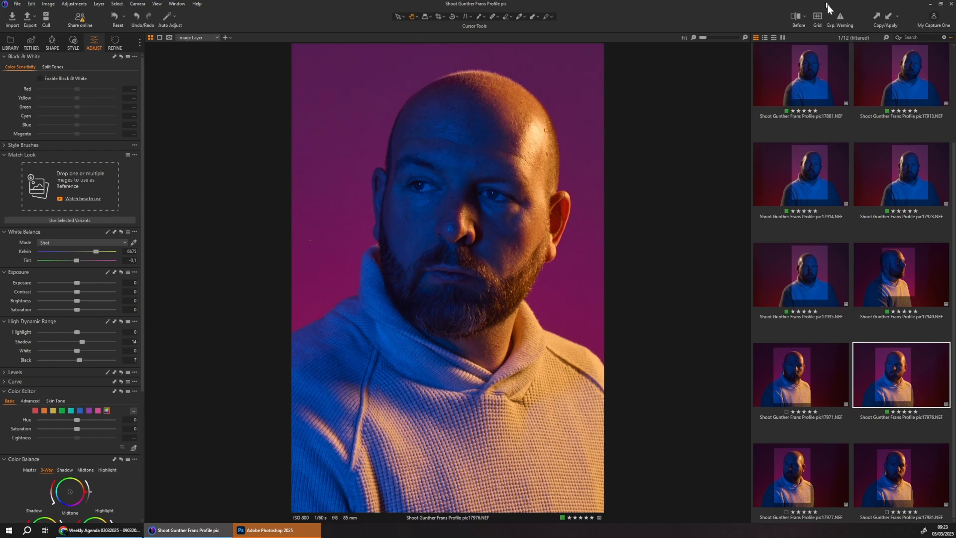
left_click(840, 18)
left_click(578, 129)
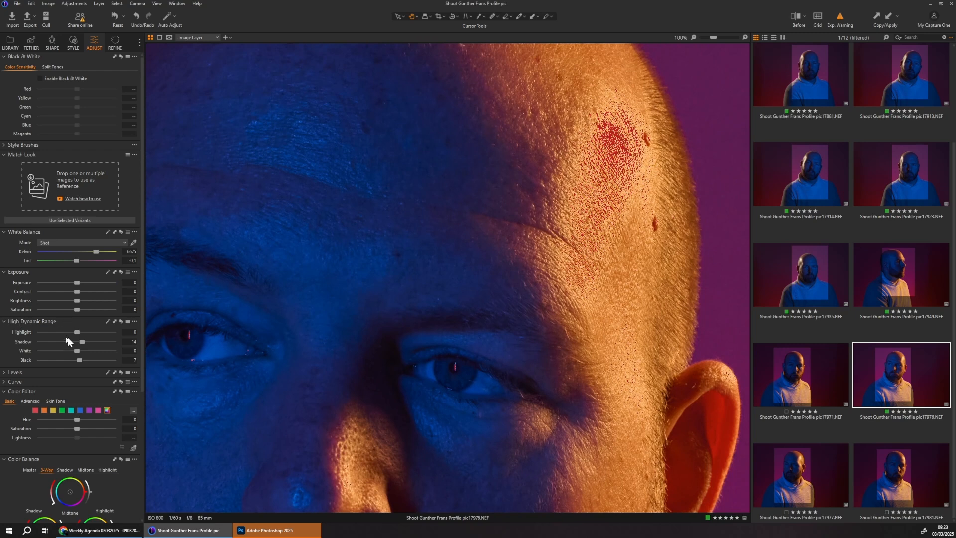
left_click_drag(76, 331, 71, 351)
scroll(478, 235, "down", 4)
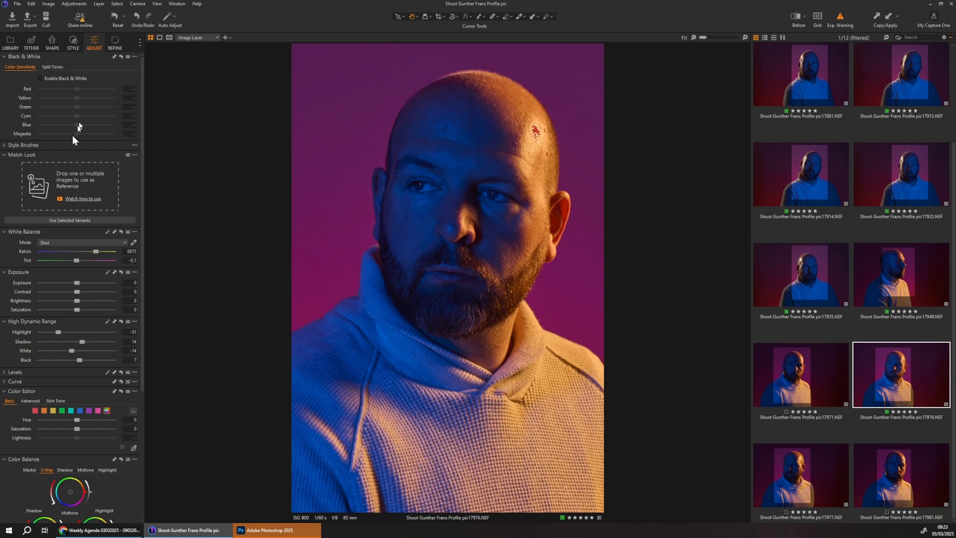
Open a floating Layers & Masks tool and add a linear gradient mask fading from the lower sweater towards the chin.
left_click(175, 5)
mouse_move(189, 21)
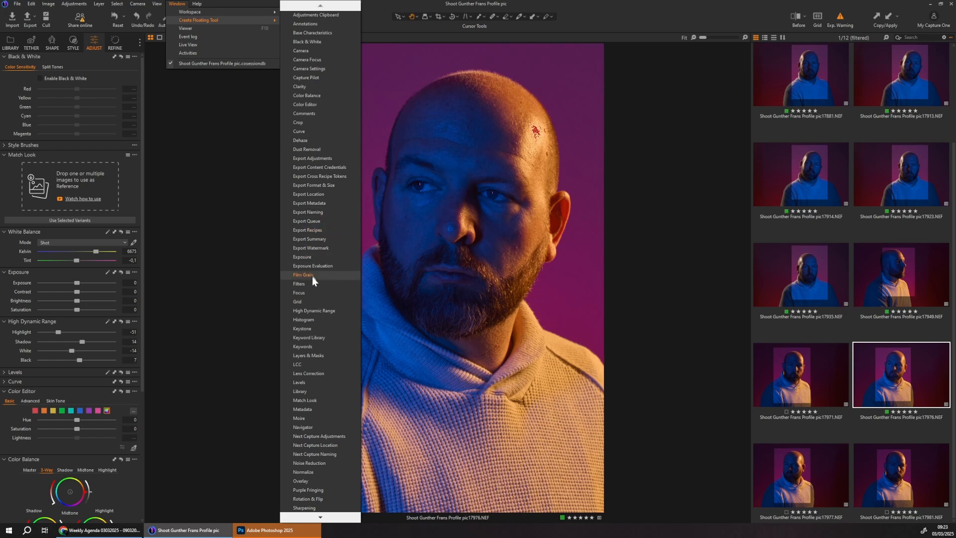
left_click(324, 355)
left_click_drag(387, 358, 225, 101)
left_click(212, 123)
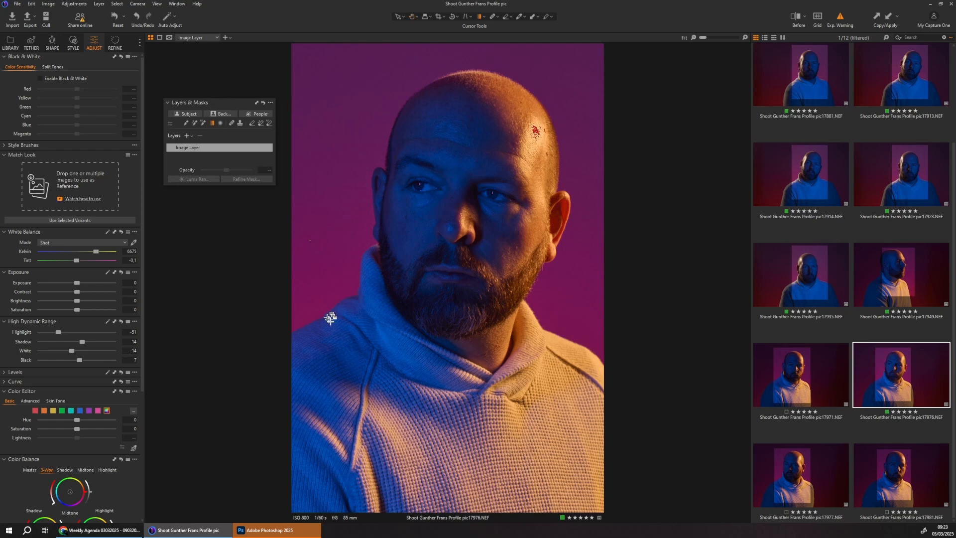
mouse_move(556, 451)
left_mouse_down()
mouse_move(509, 366)
mouse_move(484, 278)
mouse_move(470, 269)
left_mouse_up()
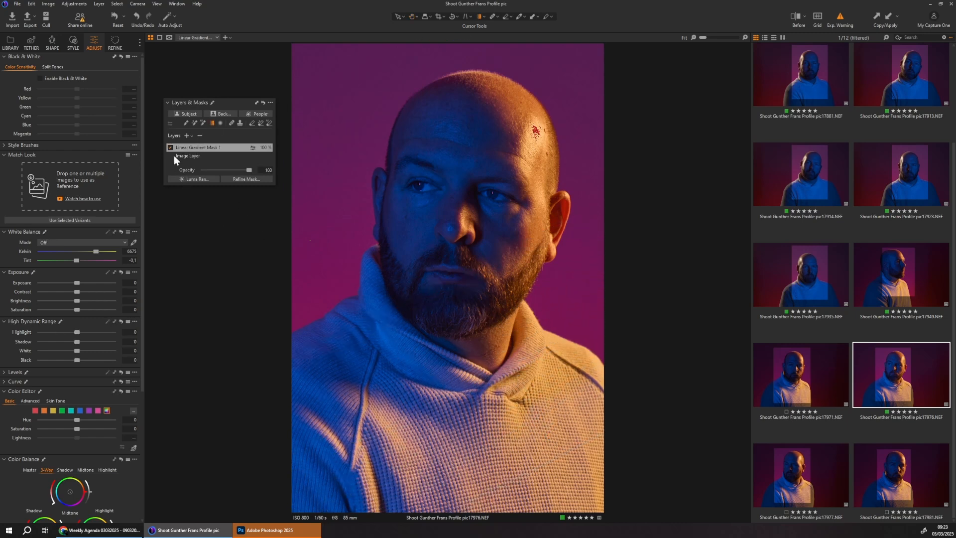
Check the gradient mask overlay, then set this layer's Exposure to -1.5, Kelvin to 8563 and Shadow to -40.
key("m")
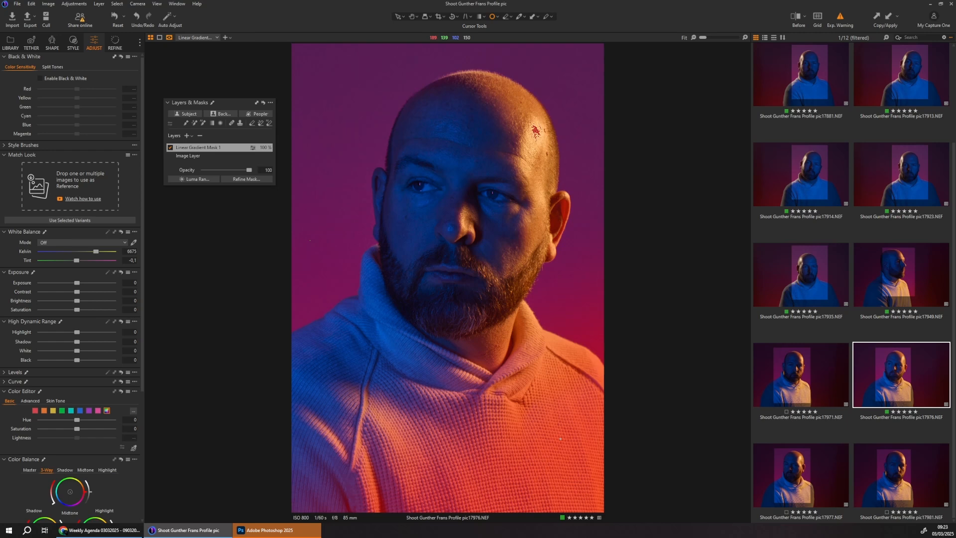
key("m")
key("m")
key("m")
left_click_drag(77, 283, 64, 283)
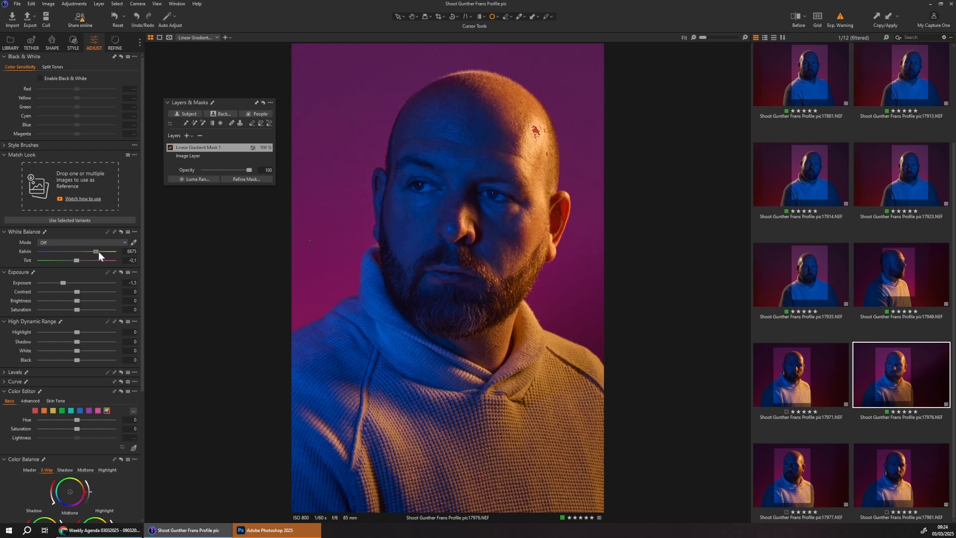
left_click_drag(99, 252, 106, 250)
left_click_drag(94, 342, 70, 341)
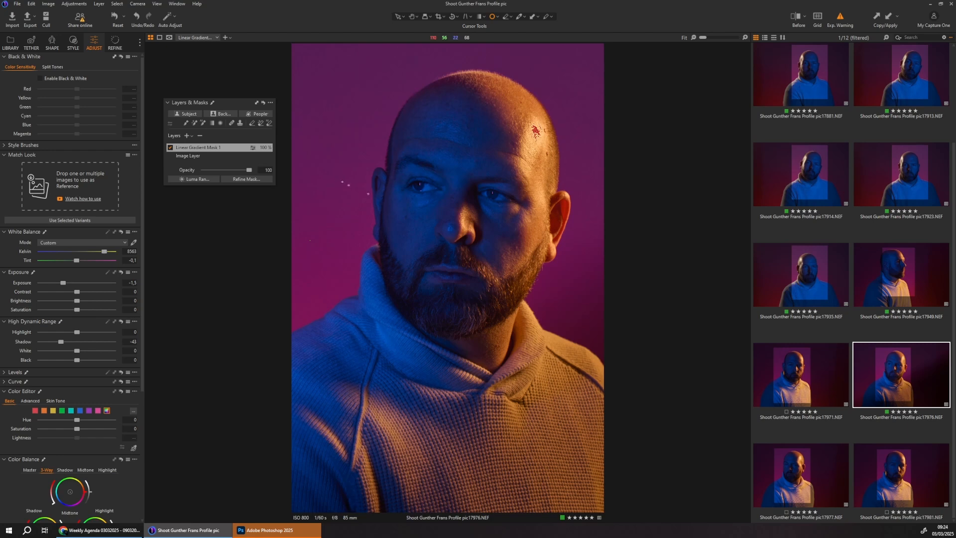
Export the edited portrait, switch to Photoshop and duplicate its background layer for retouching.
left_click(28, 21)
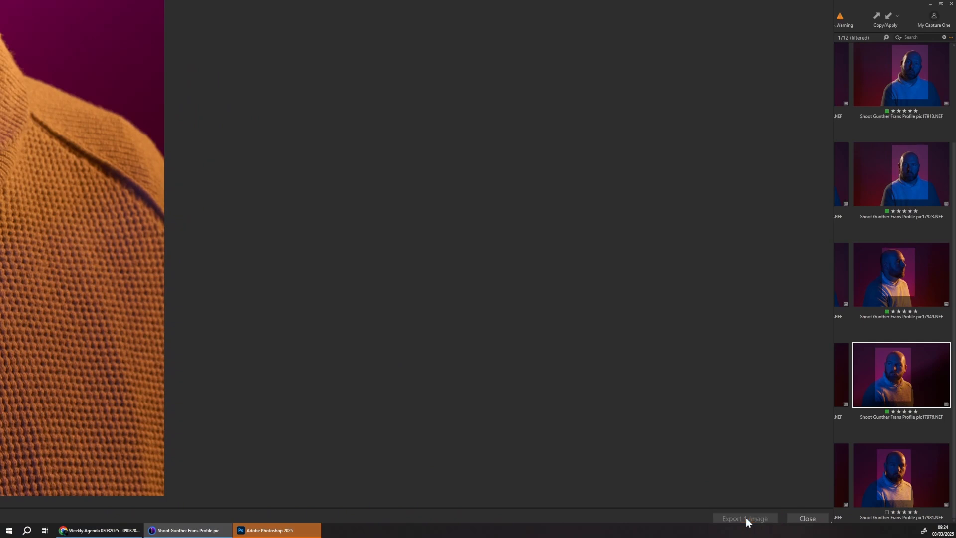
left_click(746, 518)
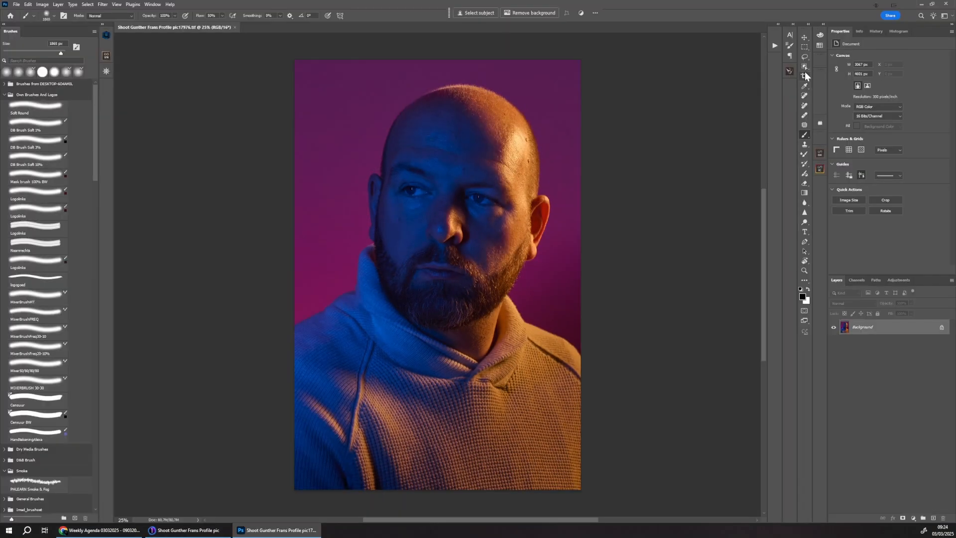
key("ctrl+plus")
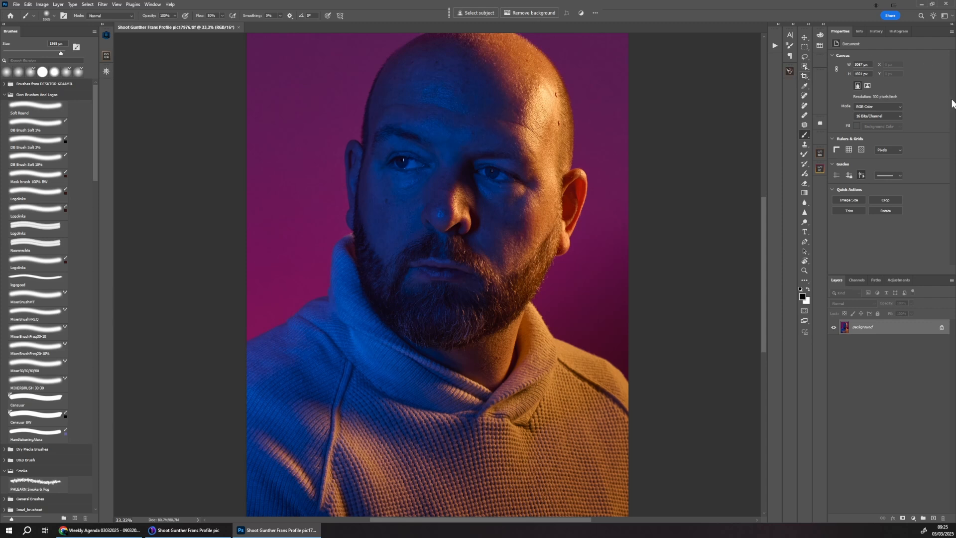
scroll(497, 252, "up", 3)
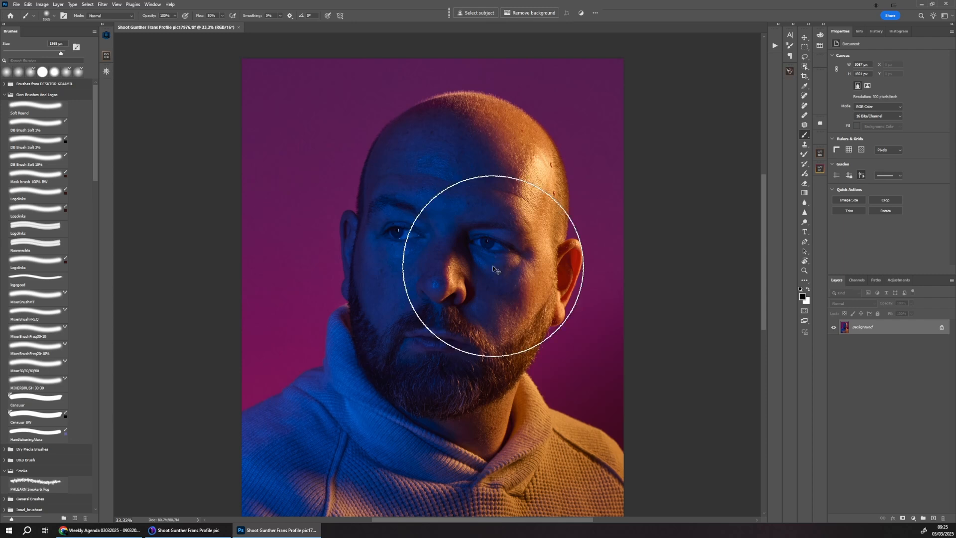
key("ctrl+j")
Remove the two red spots on the brightly lit temple with a smaller Spot Healing Brush.
key("j")
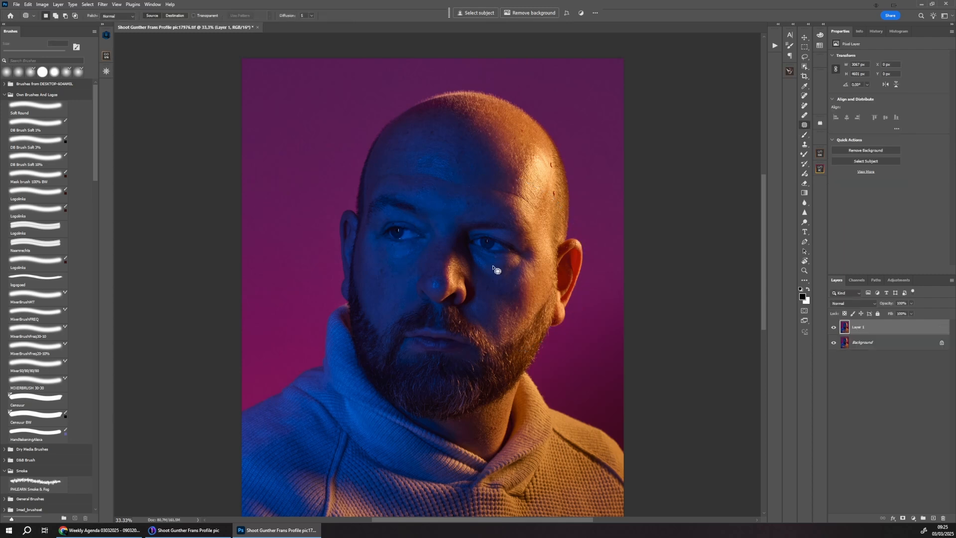
left_click(805, 97)
key("ctrl+plus")
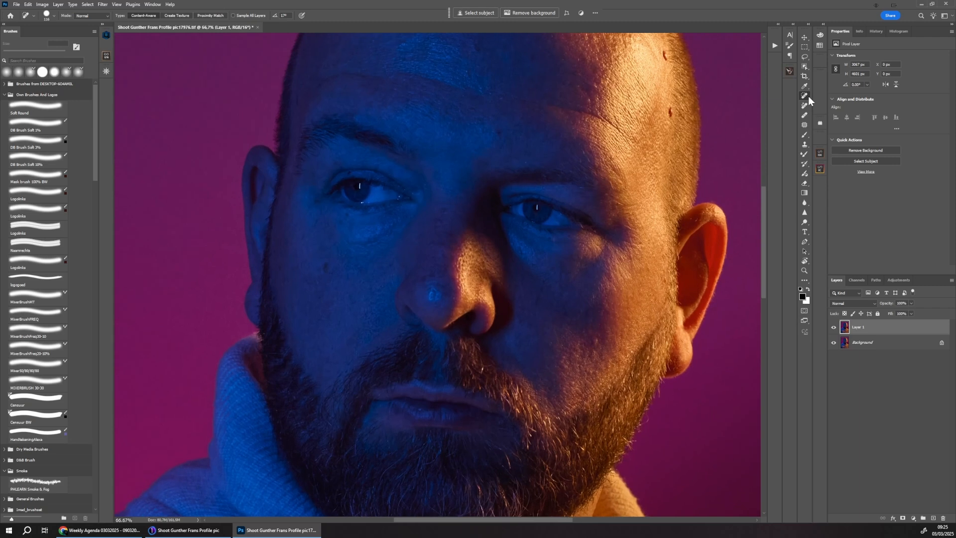
left_click_drag(460, 222, 452, 342)
key("bracketleft")
key("bracketleft")
key("bracketleft")
key("bracketleft")
key("bracketleft")
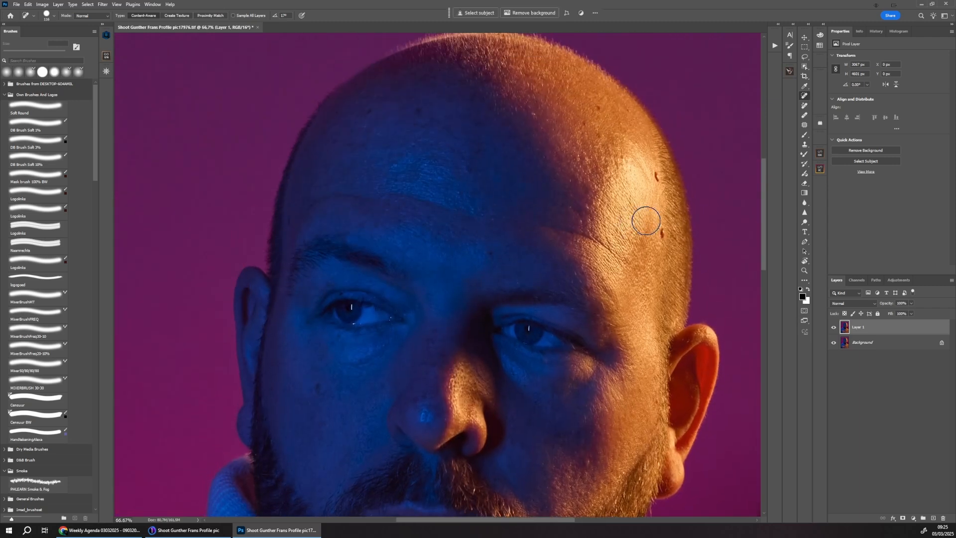
left_click(658, 180)
left_click(663, 234)
Patch the bright blue highlight on the tip of the nose with clean skin from the bridge.
left_click_drag(442, 336, 463, 223)
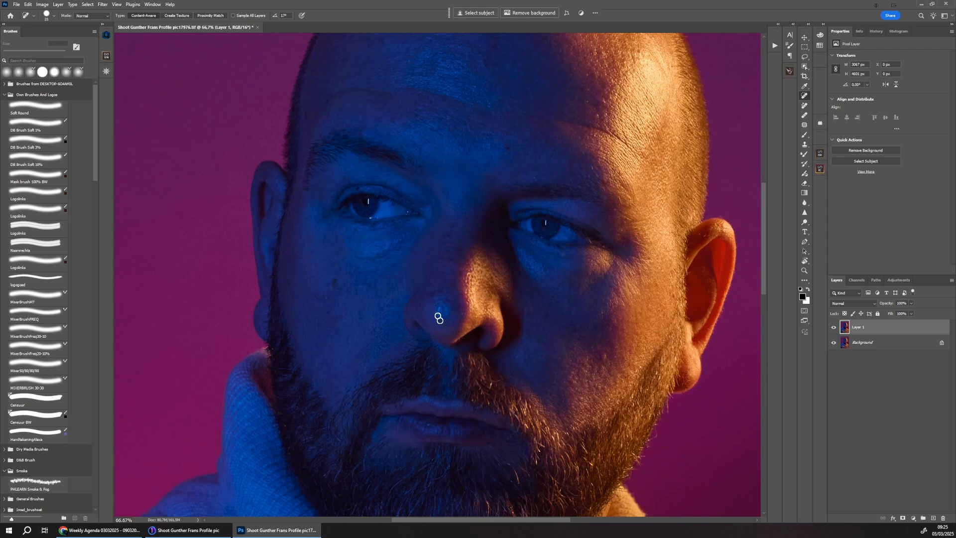
left_click(805, 125)
mouse_move(439, 303)
left_mouse_down()
mouse_move(456, 319)
mouse_move(442, 302)
mouse_move(452, 279)
left_mouse_up()
key("ctrl+d")
scroll(460, 272, "down", 1)
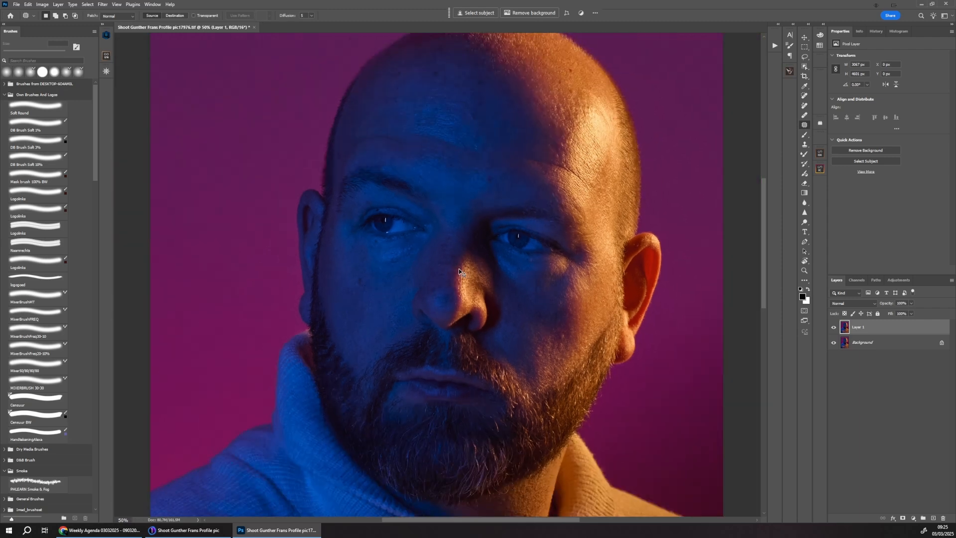
Heal blemishes and stray hairs in the beard, beside the orange-lit eye and on the cheek with the Spot Healing Brush.
scroll(460, 271, "up", 1)
left_click_drag(652, 380, 615, 238)
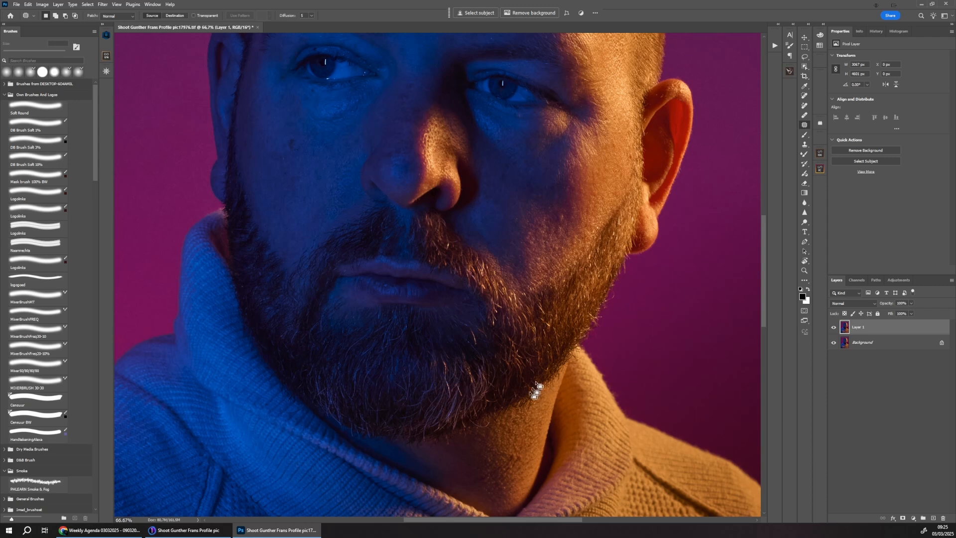
left_click(805, 96)
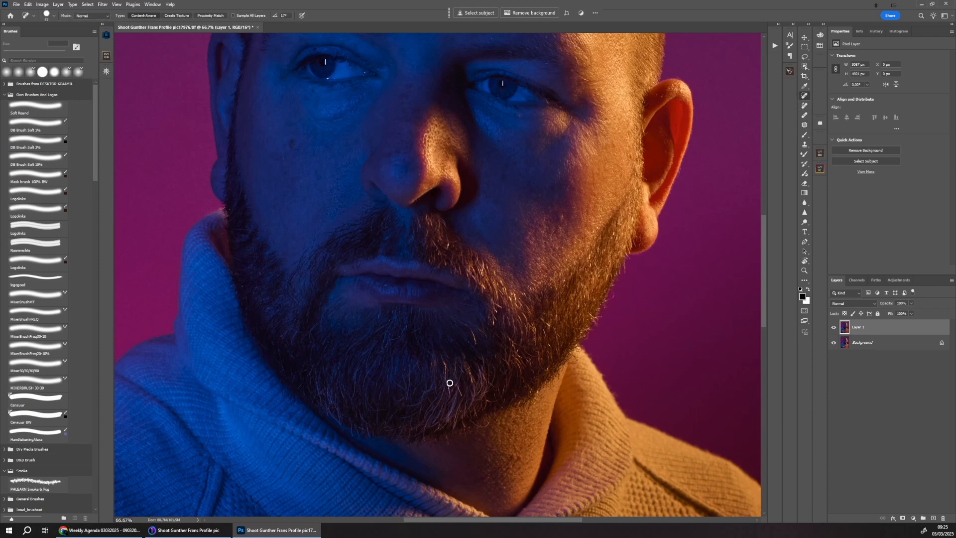
left_click_drag(477, 345, 470, 326)
mouse_move(591, 102)
left_mouse_down()
mouse_move(605, 99)
mouse_move(606, 78)
mouse_move(574, 73)
left_mouse_up()
left_click_drag(574, 59, 580, 70)
left_click_drag(588, 124, 599, 132)
left_click_drag(271, 253, 273, 275)
Heal the small blemishes on the orange-lit side of the neck with the Spot Healing Brush.
scroll(545, 417, "down", 3)
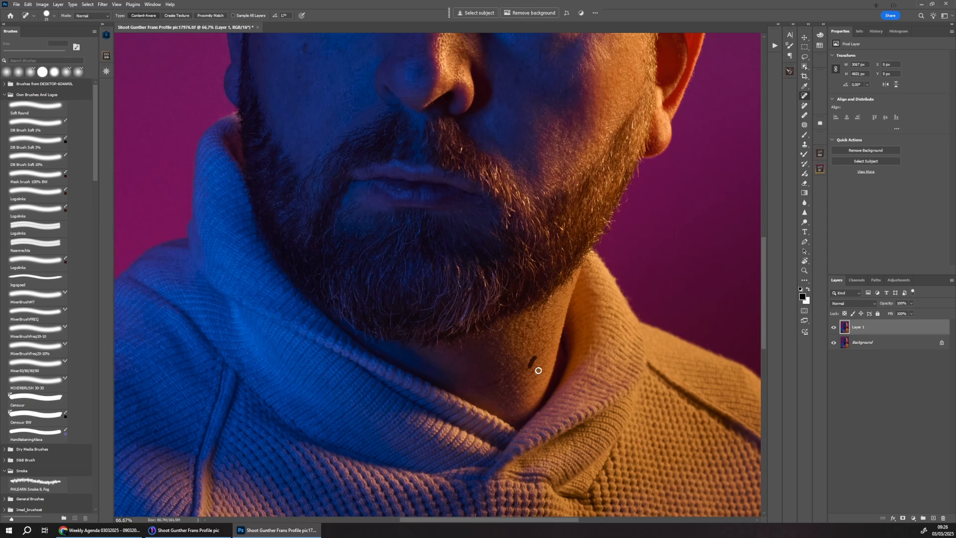
mouse_move(542, 341)
left_mouse_down()
mouse_move(537, 349)
mouse_move(539, 332)
left_mouse_up()
scroll(546, 306, "up", 5)
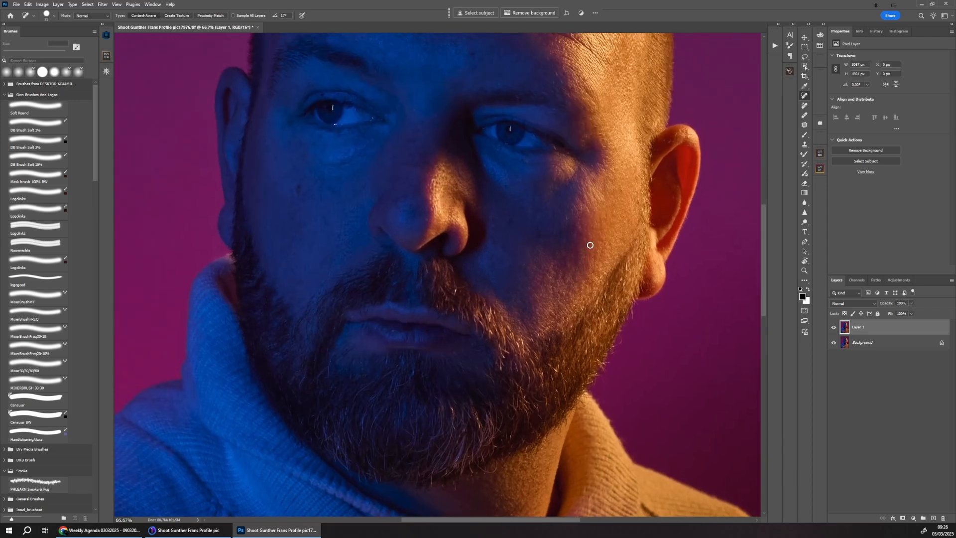
scroll(657, 150, "up", 5)
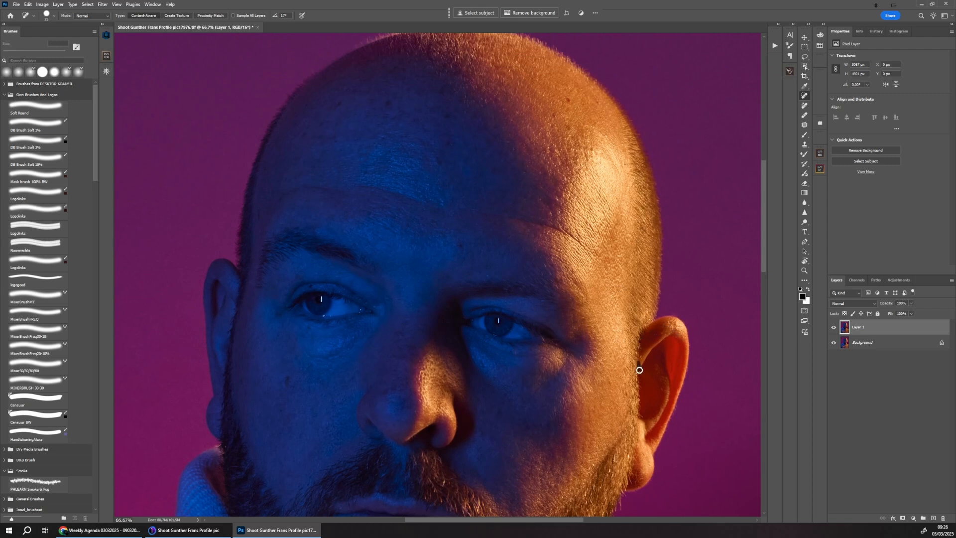
Check the whole retouched portrait, then examine the lips and surrounding beard at 200%.
scroll(647, 379, "down", 5)
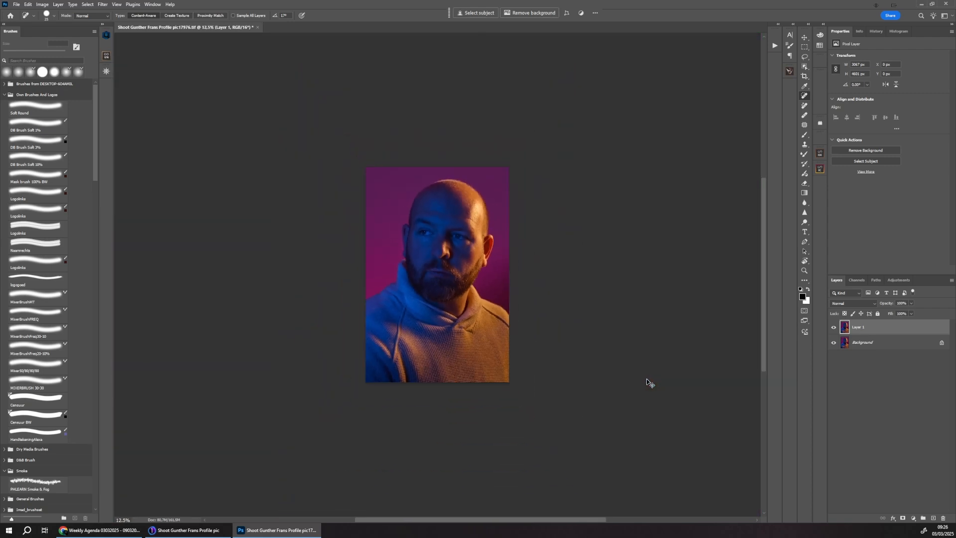
key("ctrl+plus")
key("ctrl+plus")
key("ctrl+plus")
key("ctrl+plus")
key("ctrl+plus")
key("ctrl+plus")
key("ctrl+plus")
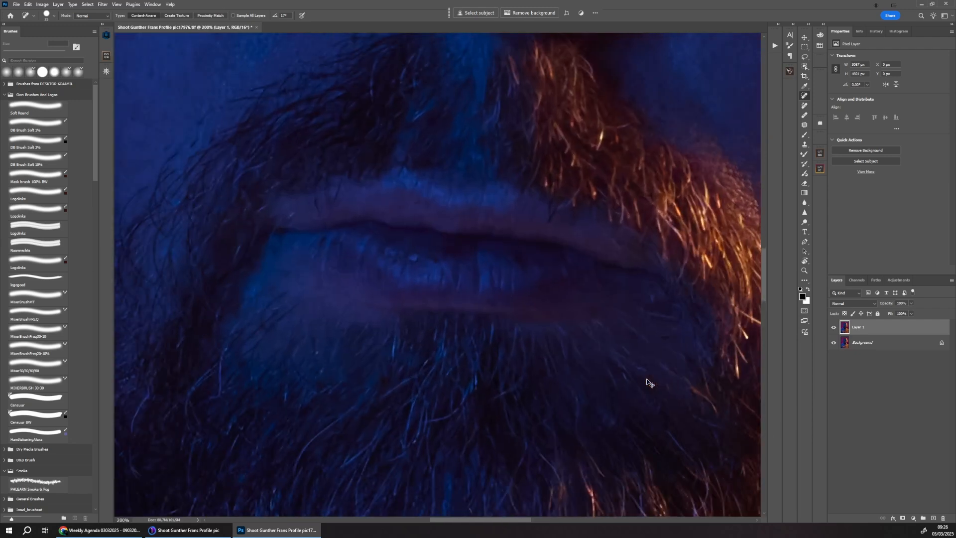
Heal the bright specks and stray hairs on the lips and mouth corner with a smaller Spot Healing Brush.
left_click_drag(436, 263, 446, 289)
left_click(411, 260)
key("bracketleft")
key("bracketleft")
key("bracketleft")
left_click_drag(317, 215, 316, 199)
left_click_drag(323, 237, 322, 249)
Heal the small bright specks along the blue-orange light edge of the nose with the Spot Healing Brush.
left_click_drag(526, 151, 514, 335)
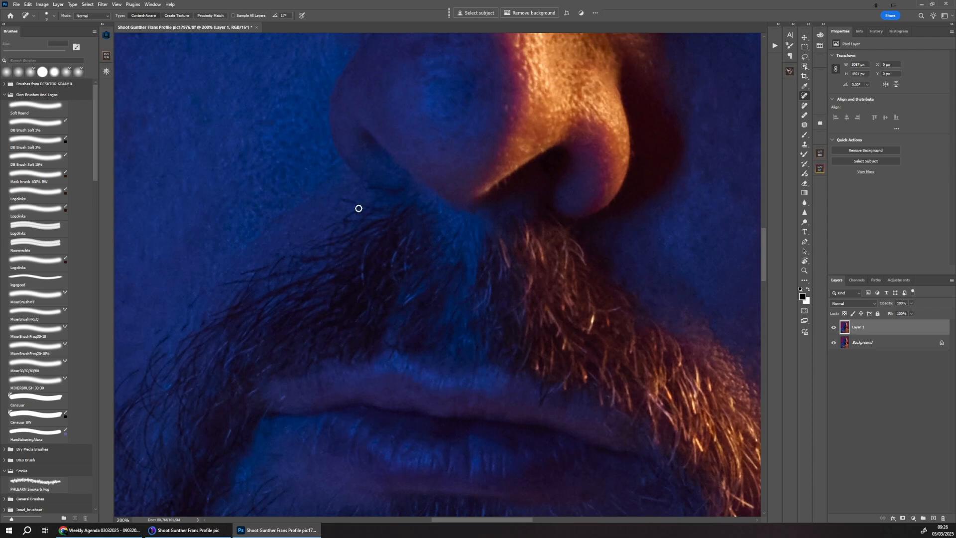
left_click_drag(528, 133, 506, 253)
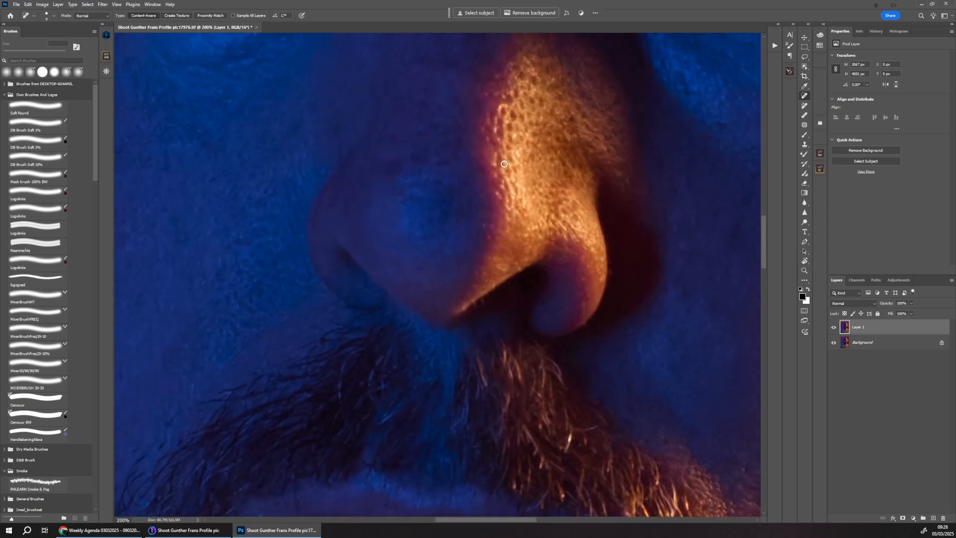
left_click_drag(496, 167, 496, 154)
left_click_drag(493, 121, 489, 146)
Heal the blemishes on the nose bridge between the eyes and check the skin around both eyes.
mouse_move(499, 96)
left_mouse_down()
mouse_move(487, 94)
mouse_move(477, 423)
left_mouse_up()
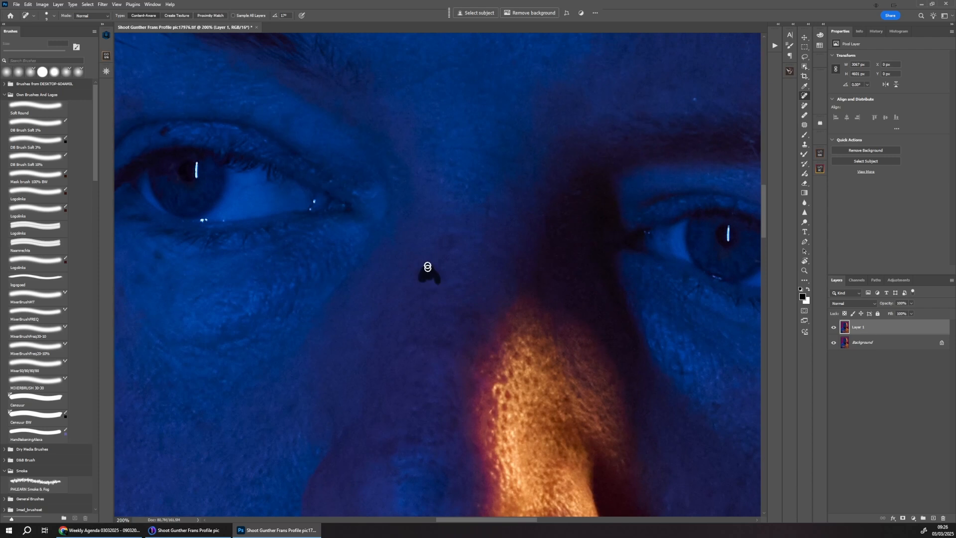
mouse_move(482, 139)
left_mouse_down()
mouse_move(455, 148)
mouse_move(449, 176)
left_mouse_up()
left_click_drag(447, 178, 463, 185)
mouse_move(468, 148)
left_mouse_down()
mouse_move(446, 148)
mouse_move(461, 128)
left_mouse_up()
left_click_drag(429, 239, 575, 273)
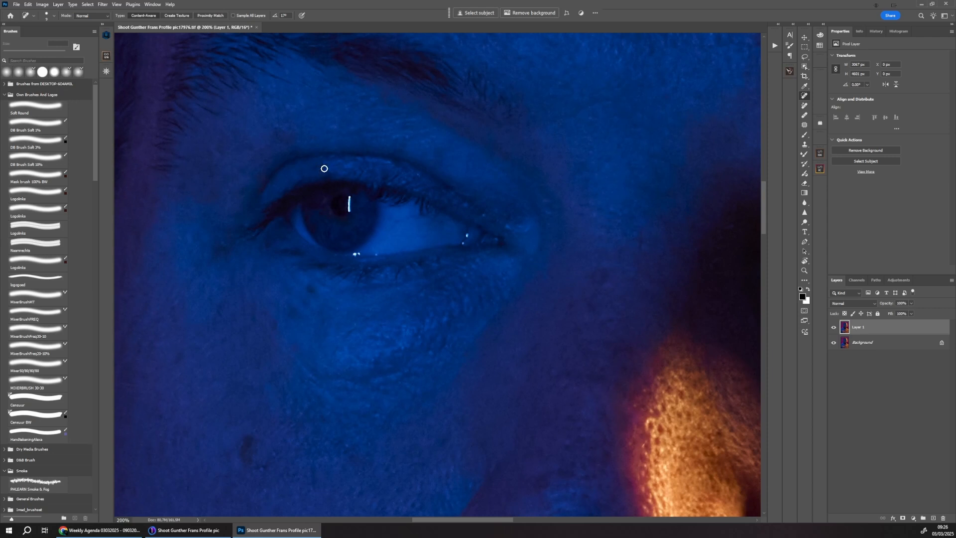
left_click_drag(638, 302, 373, 284)
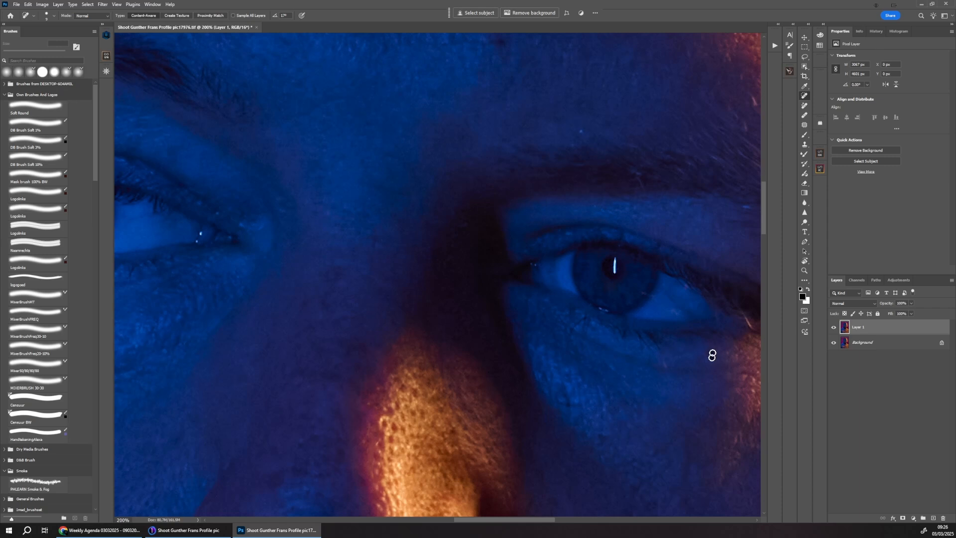
key("ctrl+0")
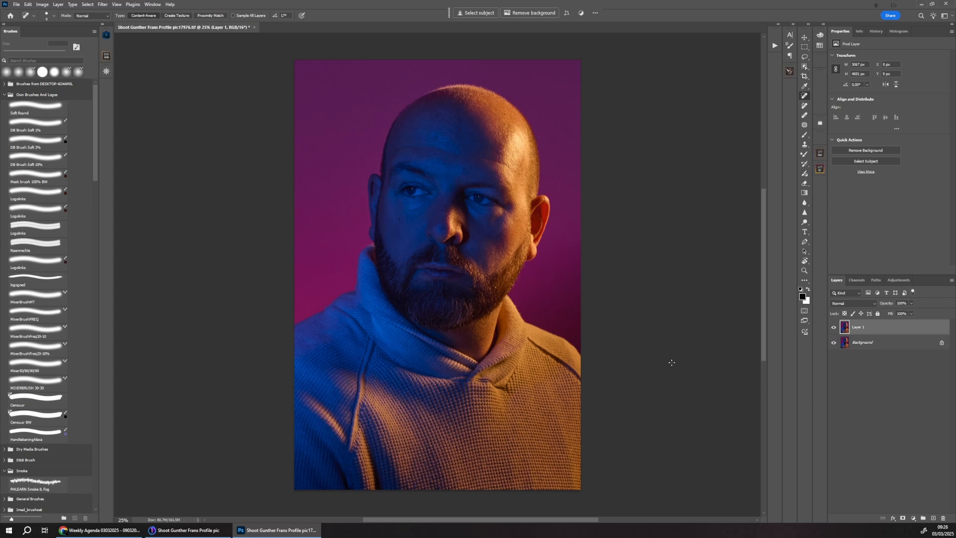
Run the frequency separation action and inspect the face and forehead with the Median preview at 100%.
key("F2")
left_click_drag(478, 124, 631, 110)
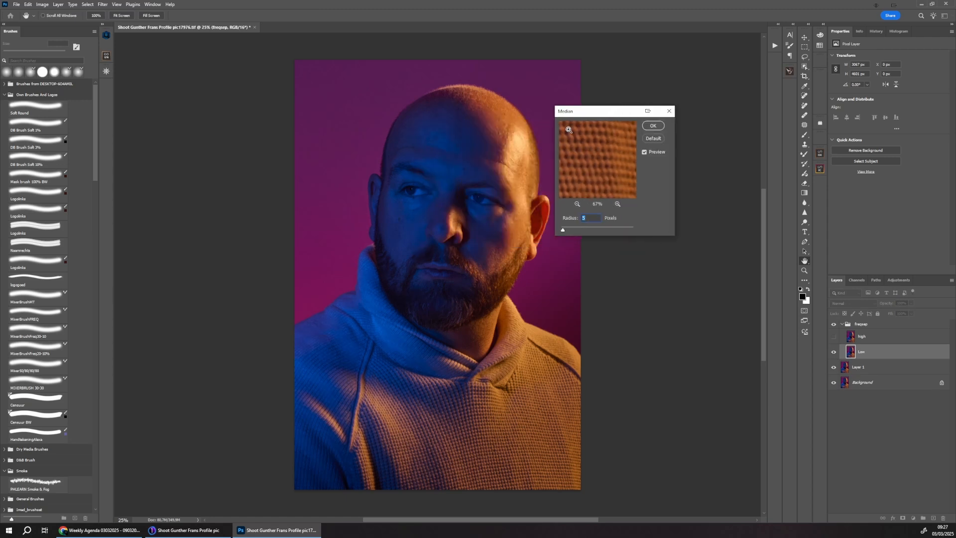
key("ctrl+plus")
key("ctrl+plus")
key("space")
left_click_drag(454, 146, 416, 298)
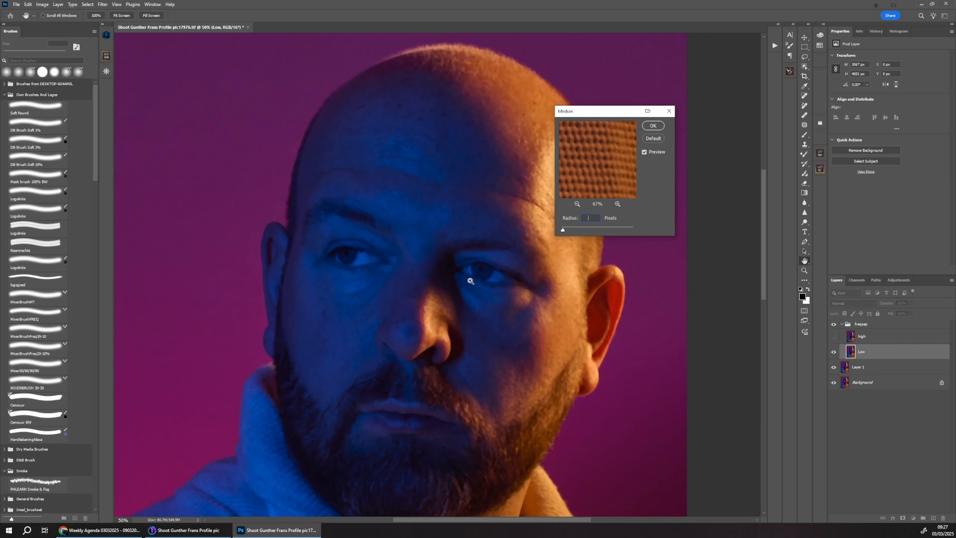
key("ctrl+plus")
key("ctrl+plus")
left_click_drag(510, 162, 298, 315)
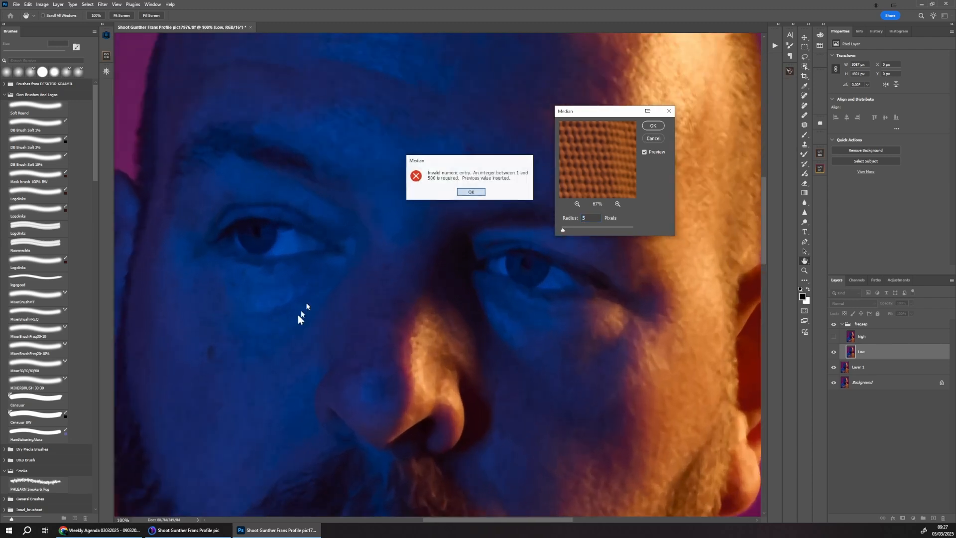
key("space")
left_click_drag(453, 204, 348, 327)
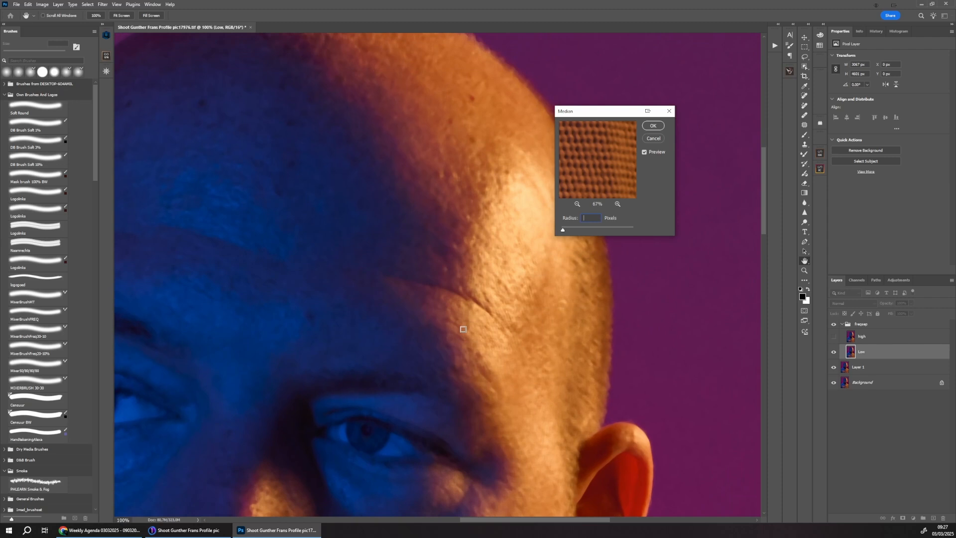
Try different Median radii on the Low layer, including 5 and 10 pixels, to compare how much skin texture is blurred.
left_click(564, 230)
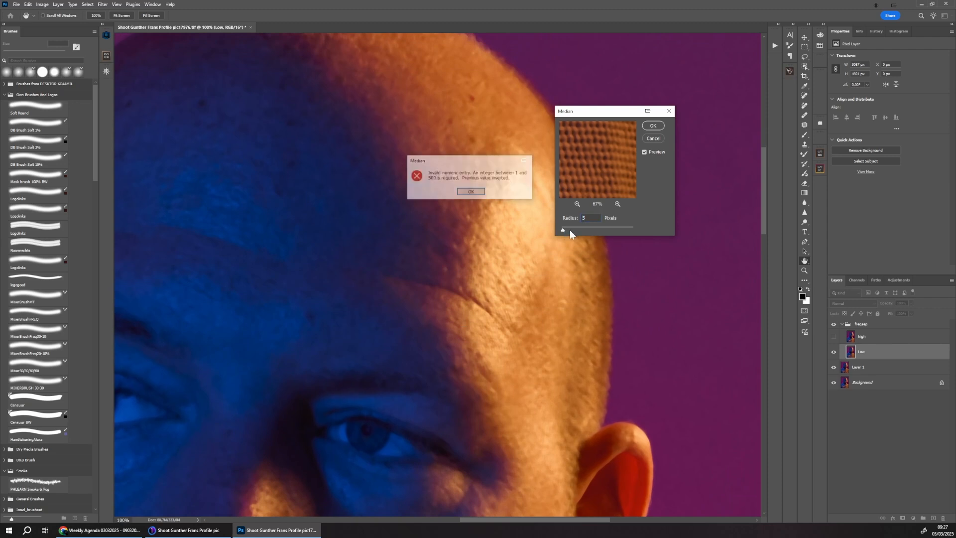
left_click(478, 194)
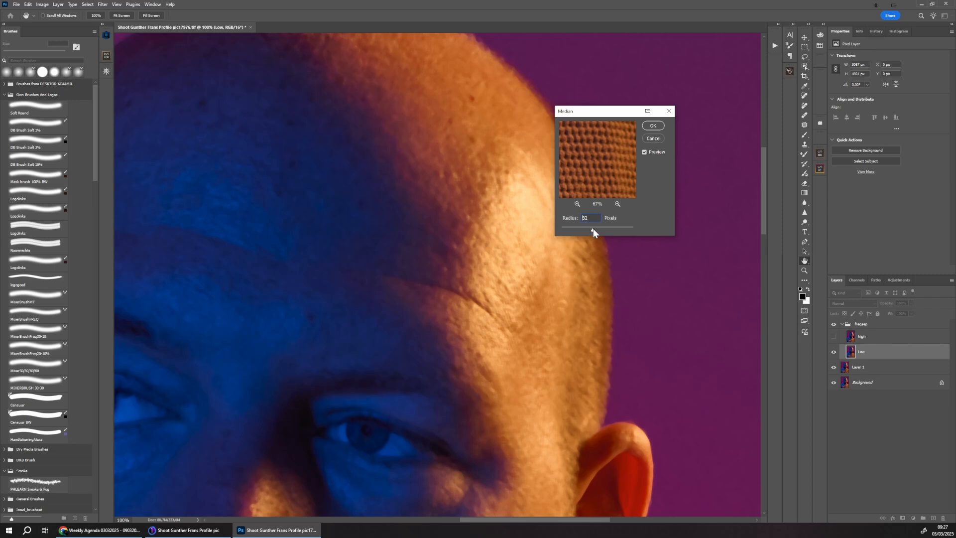
left_click_drag(567, 230, 565, 230)
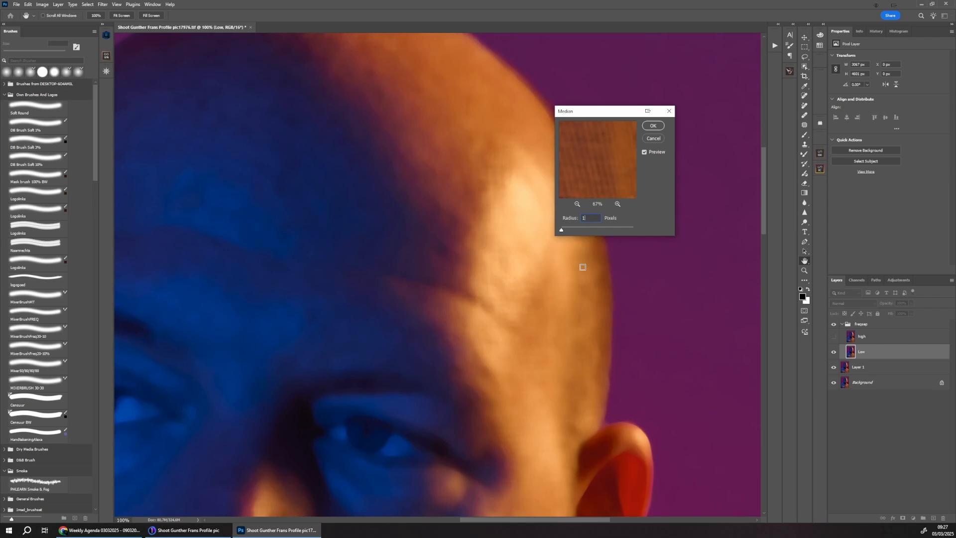
key("BackSpace")
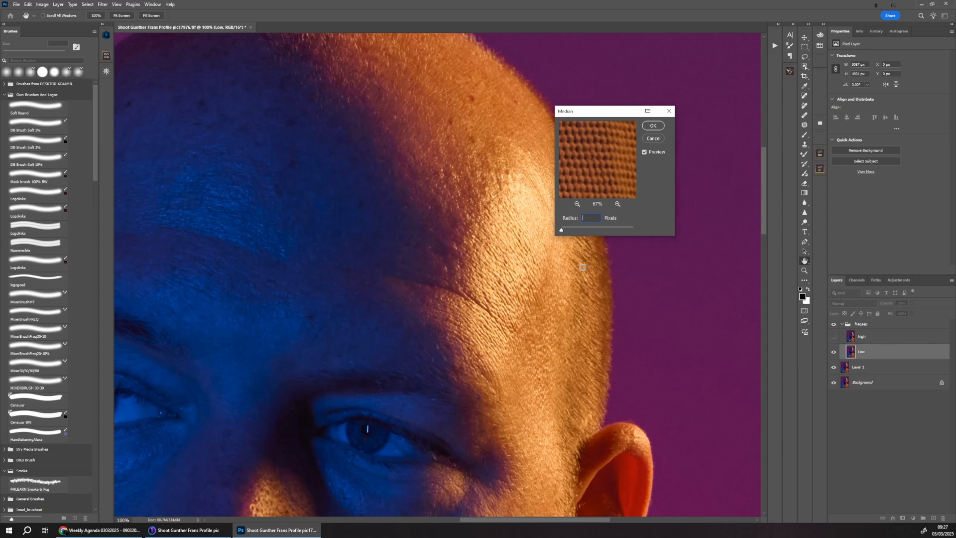
type("5")
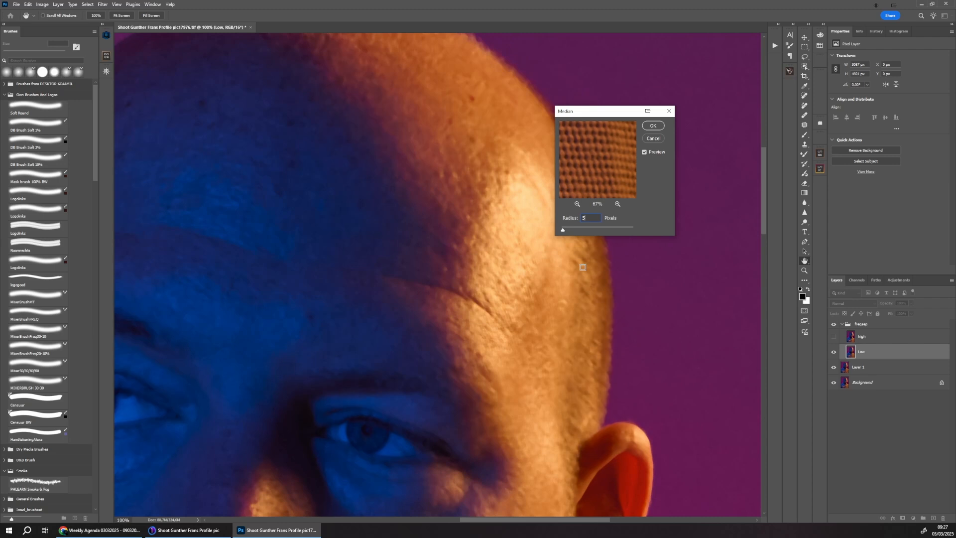
type("10")
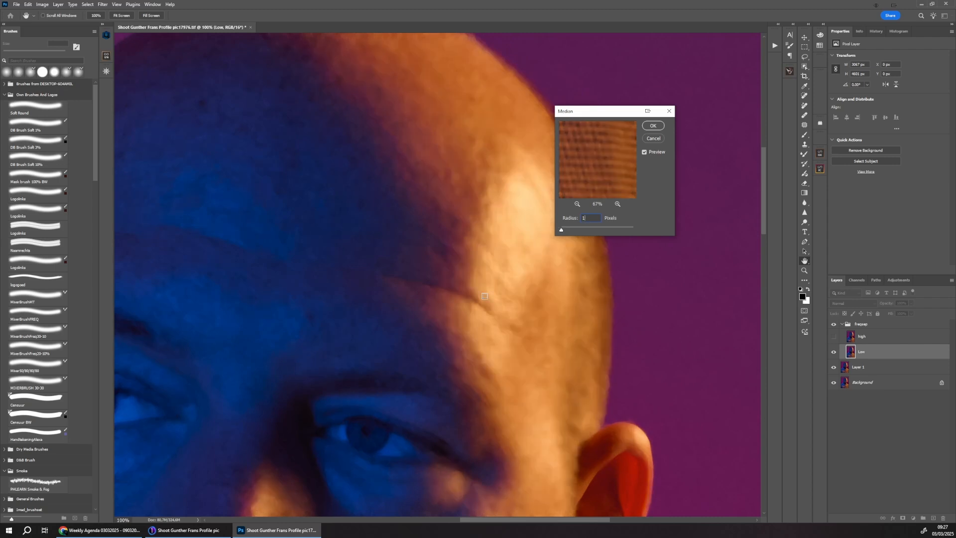
Set the Low layer's Median radius to 5 pixels and let the action build the frequency separation layers.
key("BackSpace")
key("BackSpace")
type("5")
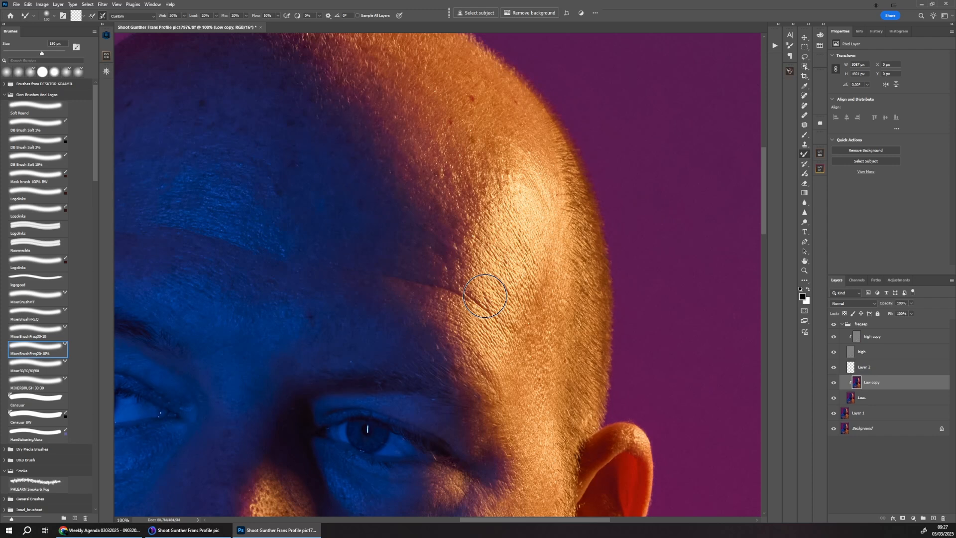
Choose the mixer brush preset with 80% flow, set its size to 217 px, and blend the orange-lit cheek on the Low copy layer.
key("ctrl+minus")
key("ctrl+minus")
key("ctrl+minus")
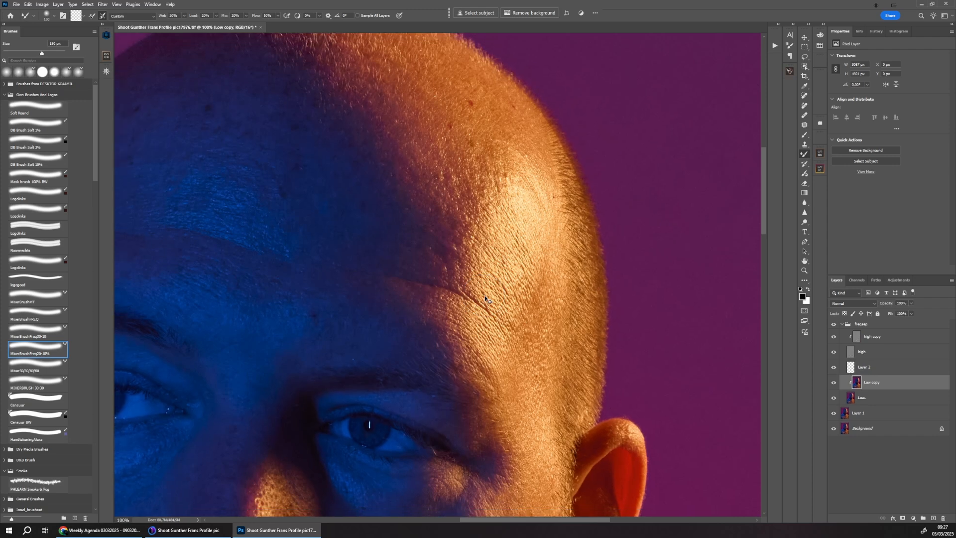
left_click_drag(445, 362, 490, 285)
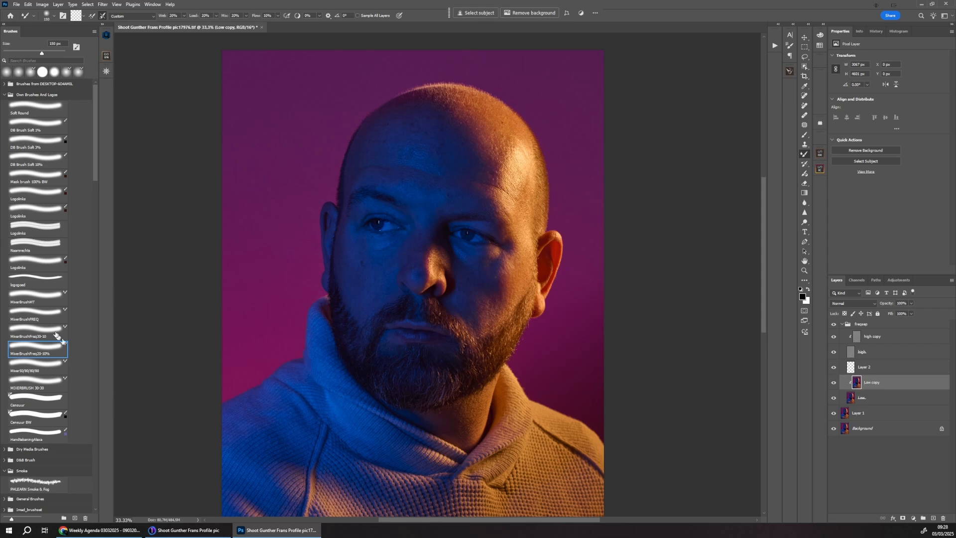
left_click(57, 372)
right_click(511, 181, "alt")
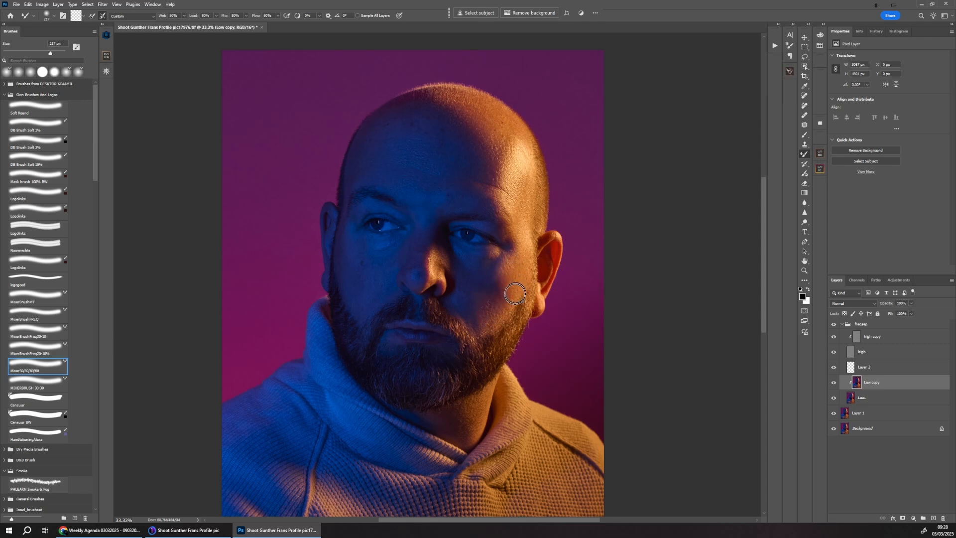
mouse_move(515, 293)
left_mouse_down()
mouse_move(508, 304)
mouse_move(483, 290)
mouse_move(473, 317)
left_mouse_up()
Blend the transition between orange light and blue shadow on the forehead with the Mixer Brush on the Low copy layer.
key("ctrl+plus")
key("ctrl+plus")
key("ctrl+plus")
key("ctrl+plus")
mouse_move(576, 296)
left_mouse_down()
mouse_move(552, 347)
mouse_move(397, 392)
left_mouse_up()
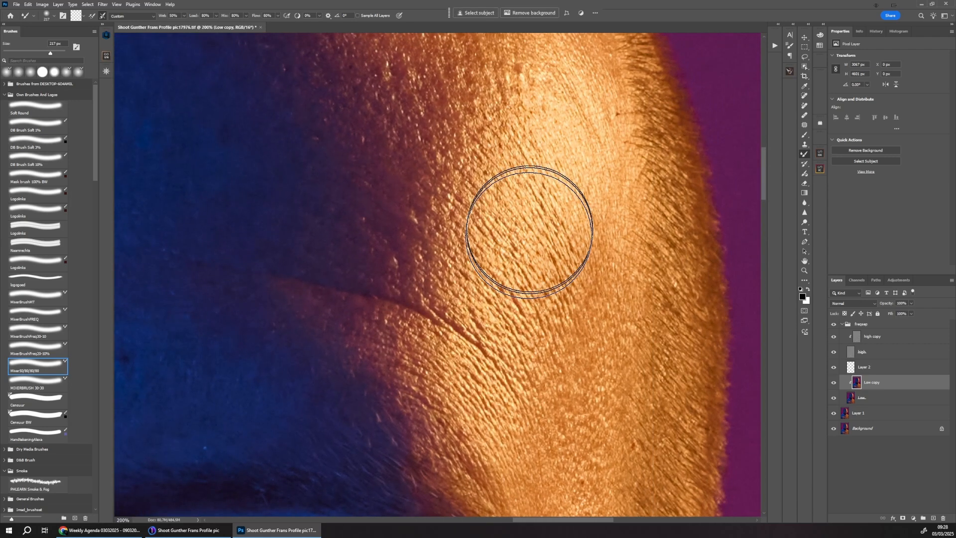
mouse_move(450, 227)
left_mouse_down()
mouse_move(432, 155)
mouse_move(423, 163)
mouse_move(430, 219)
mouse_move(425, 156)
left_mouse_up()
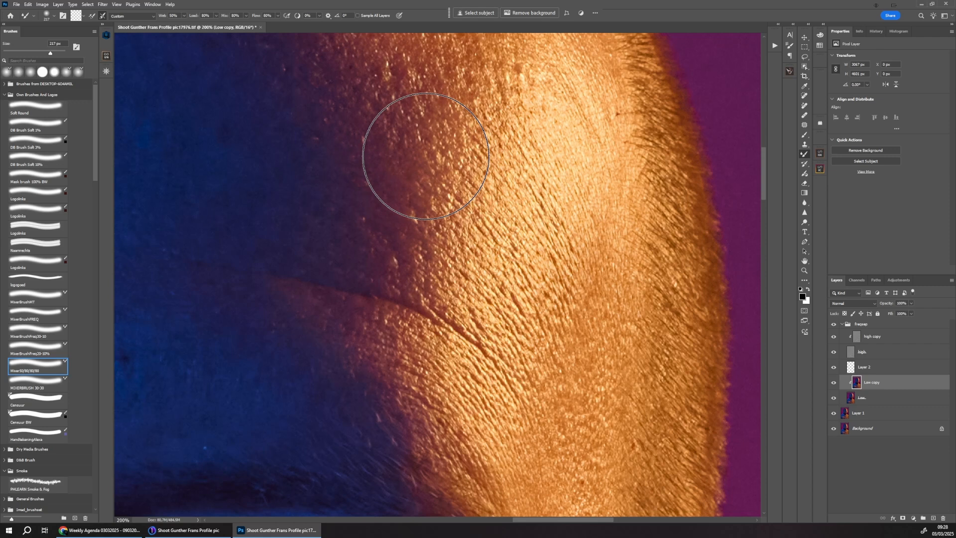
Select the high copy layer and set the Clone Stamp brush to 100% hardness and 13 px.
left_click(869, 337)
key("s")
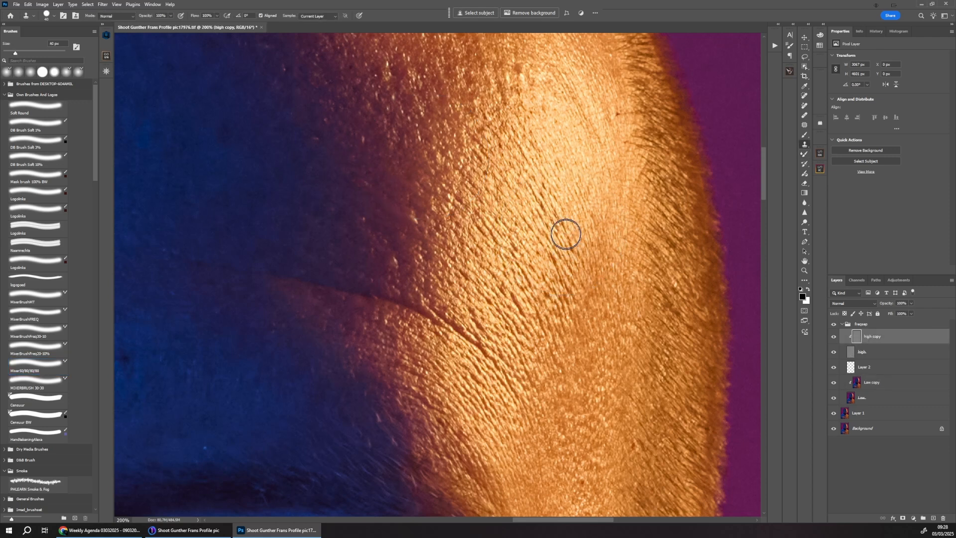
right_click(566, 250, "alt")
right_click(577, 257)
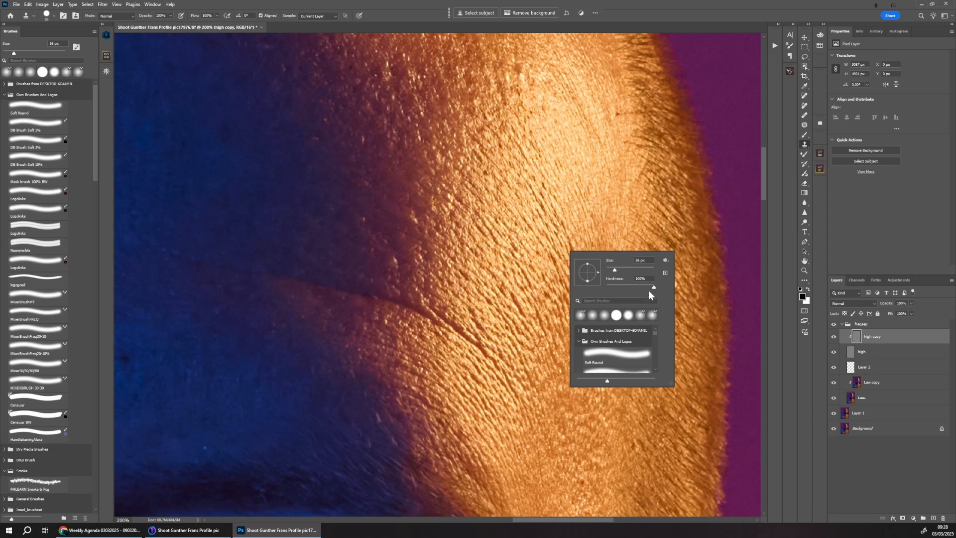
right_click(548, 209, "alt")
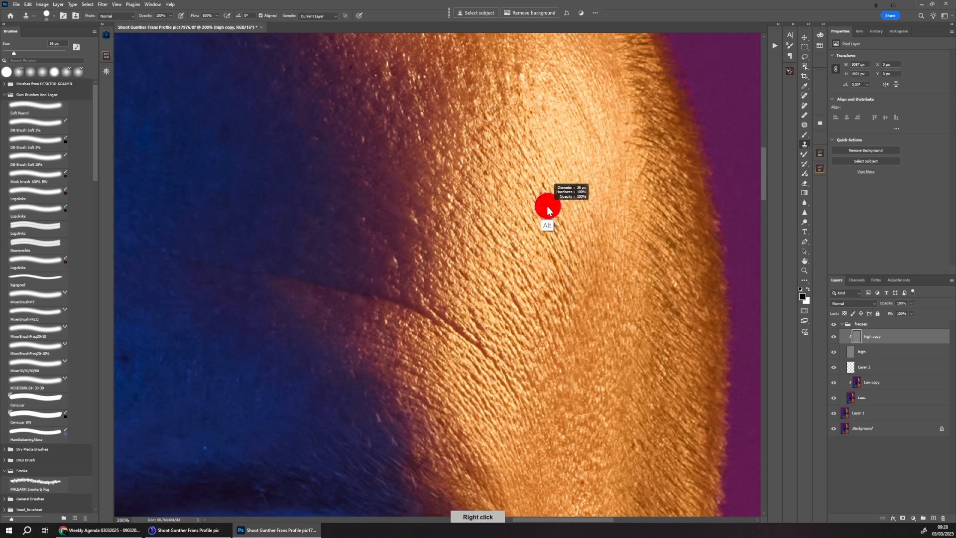
left_click(497, 167, "alt")
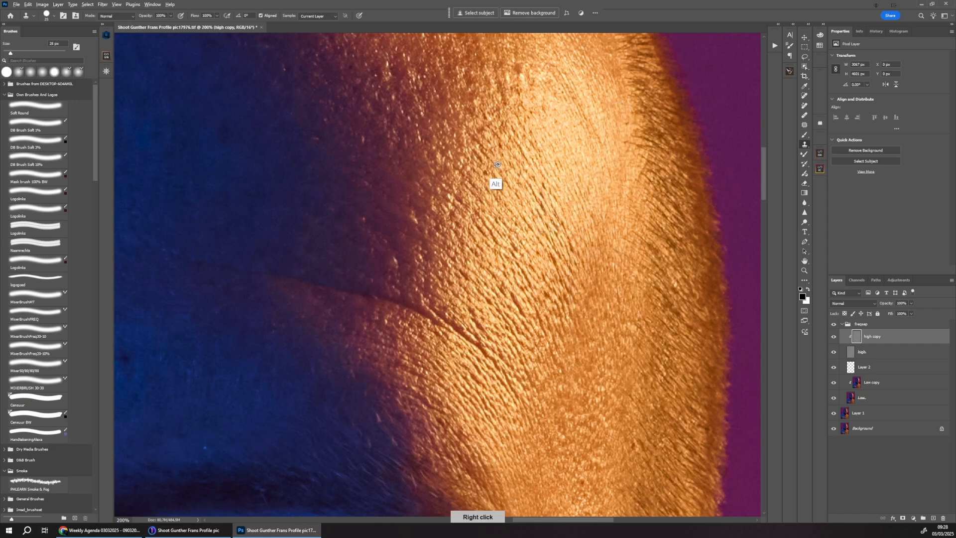
right_click(440, 238, "alt")
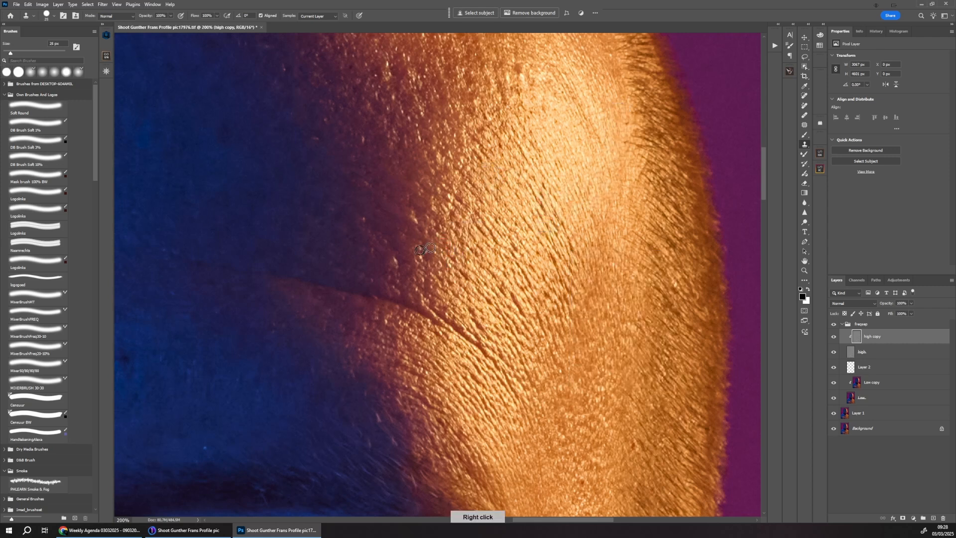
Clone clean skin texture over the orange-lit forehead crease and a spot beside the outer eyebrow on the high copy layer.
left_click(437, 301, "alt")
left_click_drag(438, 318, 482, 344)
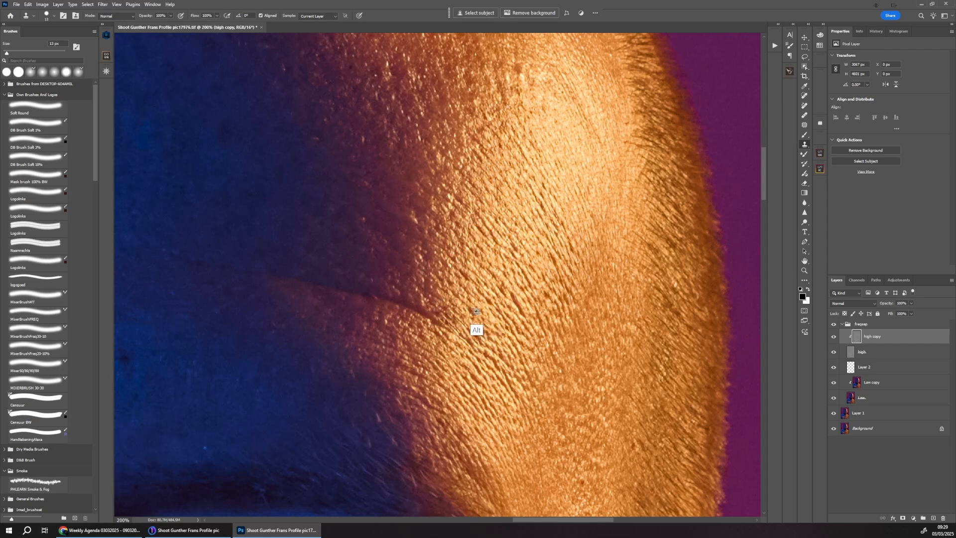
left_click_drag(519, 399, 538, 126)
left_click(406, 230, "alt")
left_click_drag(420, 248, 423, 251)
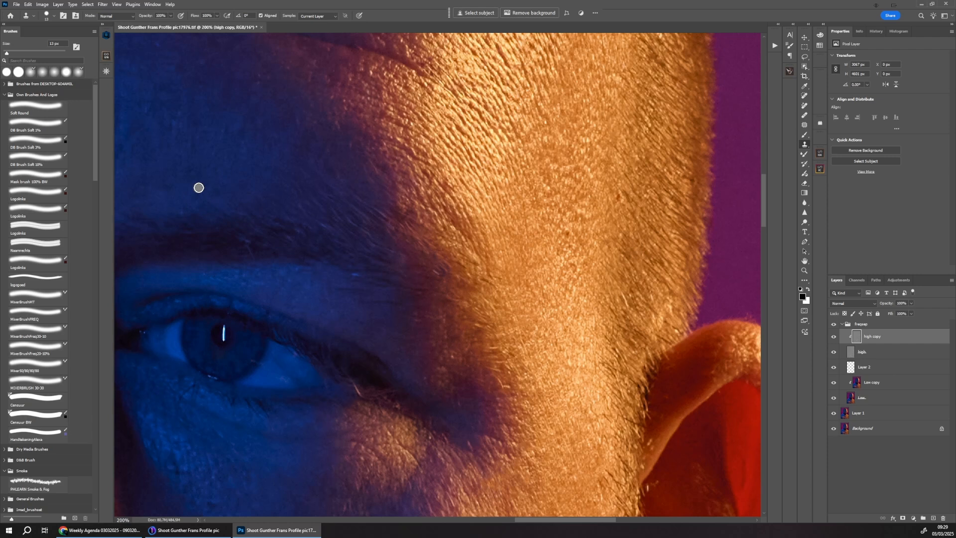
Clone clean skin texture over the uneven spots below the eye on the orange-lit side of the face.
left_click_drag(425, 414, 552, 398)
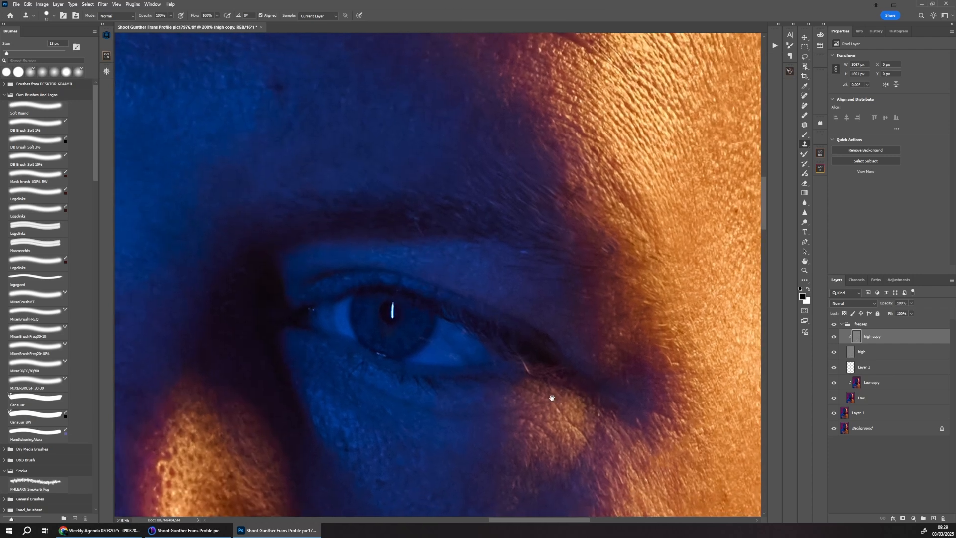
mouse_move(351, 410)
left_mouse_down()
mouse_move(488, 271)
mouse_move(488, 310)
left_mouse_up()
left_click(505, 308, "alt")
left_click(497, 320, "alt")
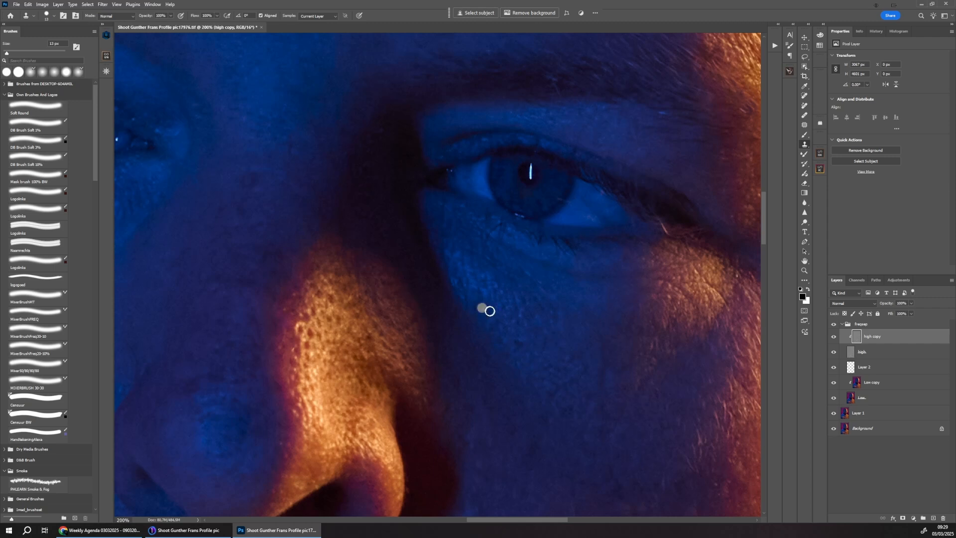
left_click(519, 322, "alt")
left_click(525, 300, "alt")
left_click(529, 301, "alt")
left_click(502, 337)
Clone skin texture over the bright pores along the edge of the orange highlight on the nose.
left_click(313, 334, "alt")
left_click(319, 371, "alt")
mouse_move(309, 333)
left_mouse_down()
mouse_move(309, 361)
mouse_move(398, 333)
mouse_move(467, 295)
left_mouse_up()
left_click(319, 395, "alt")
left_click(307, 372)
left_click(322, 409, "alt")
left_click(314, 410)
left_click(424, 275, "alt")
left_click(415, 243)
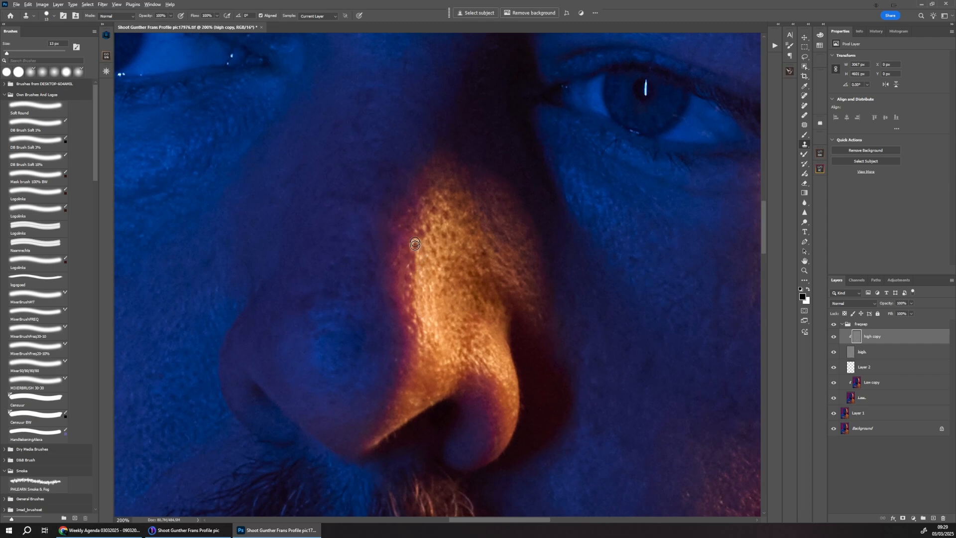
left_click(414, 299, "alt")
left_click(412, 263)
left_click(419, 286, "alt")
left_click_drag(414, 244, 413, 300)
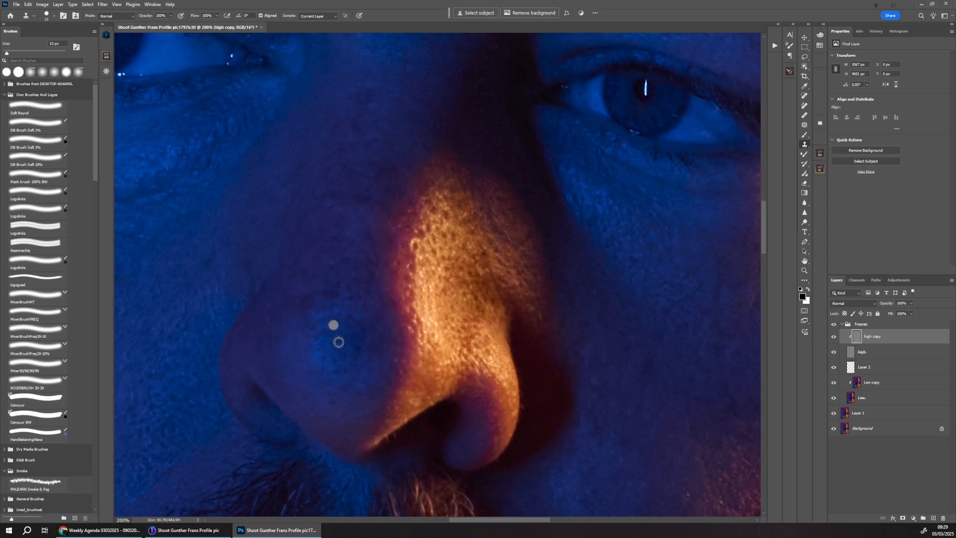
Clone skin texture over the remaining rough spots on the blue-lit nose tip and the side of the nose.
left_click(344, 354, "alt")
left_click(309, 321, "alt")
left_click(261, 289, "alt")
left_click(230, 308, "alt")
mouse_move(248, 273)
left_mouse_down()
mouse_move(236, 300)
mouse_move(423, 160)
left_mouse_up()
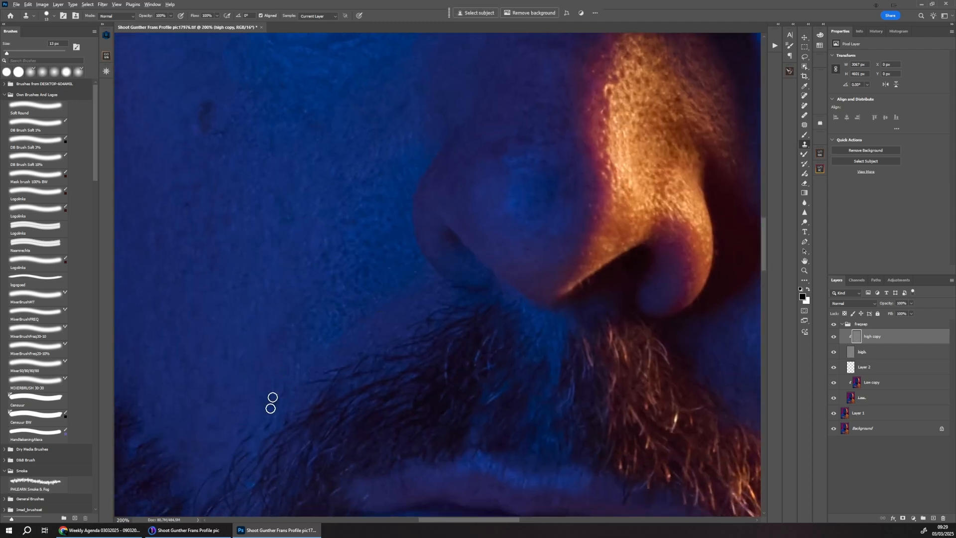
left_click_drag(562, 380, 540, 290)
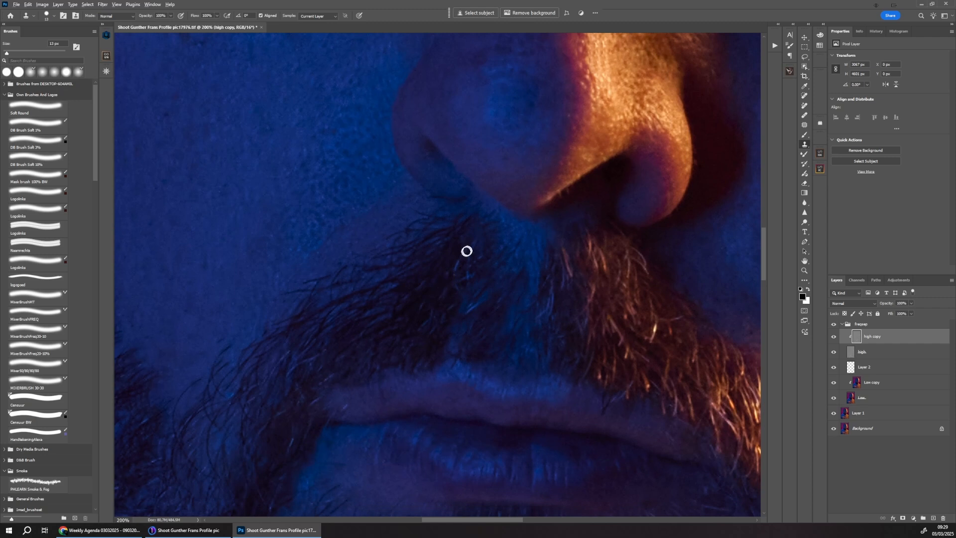
Clone clean skin texture over the remaining spots between the nose and the moustache on the high copy layer.
left_click_drag(513, 239, 509, 241)
left_click(568, 203, "alt")
key("ctrl+minus")
key("ctrl+minus")
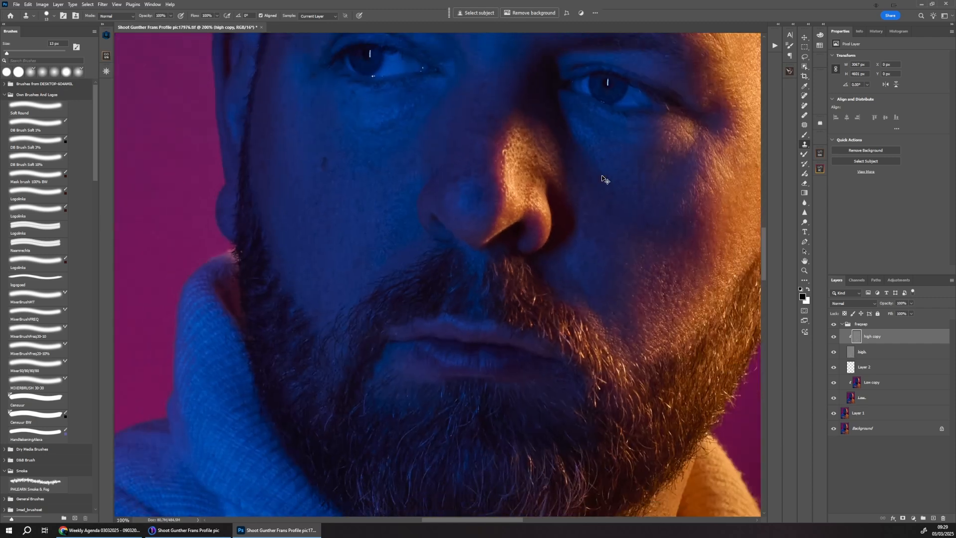
Clone skin texture over the uneven spots on the blue-lit forehead and between the eyebrows with a 51 px brush.
left_click_drag(562, 229, 513, 325)
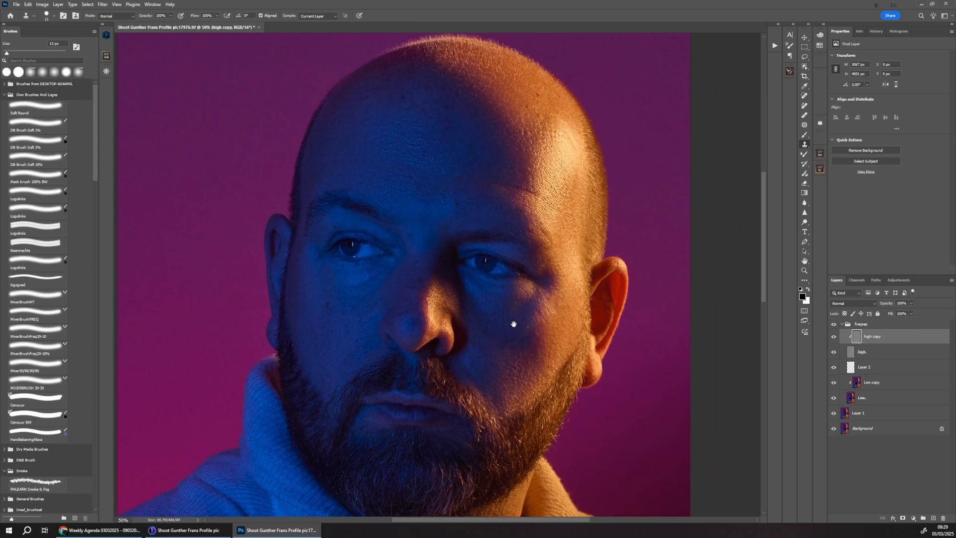
right_click(509, 183, "alt")
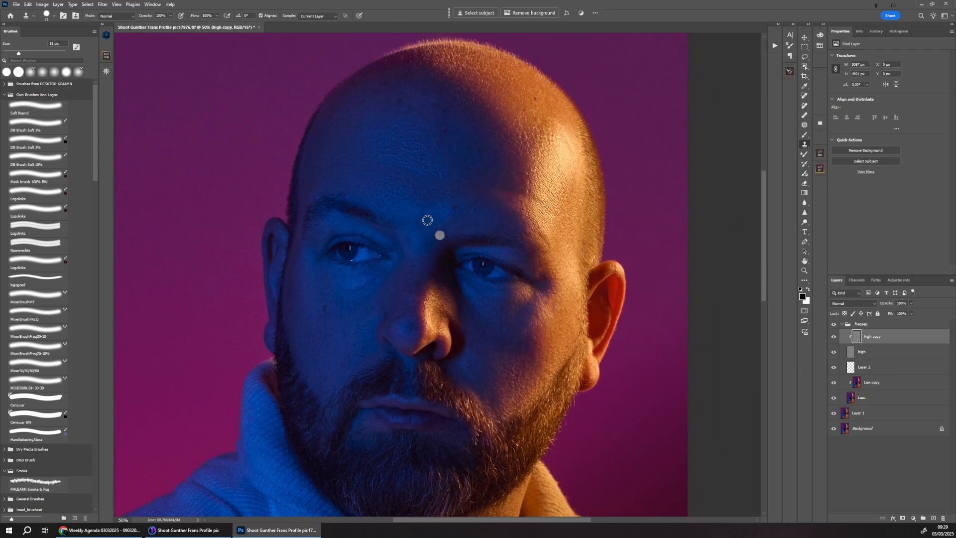
left_click(327, 160, "alt")
Blend the tonal transitions on the Low copy layer using the custom mixer brush preset.
left_click(873, 385)
key("b")
right_click(366, 294, "alt")
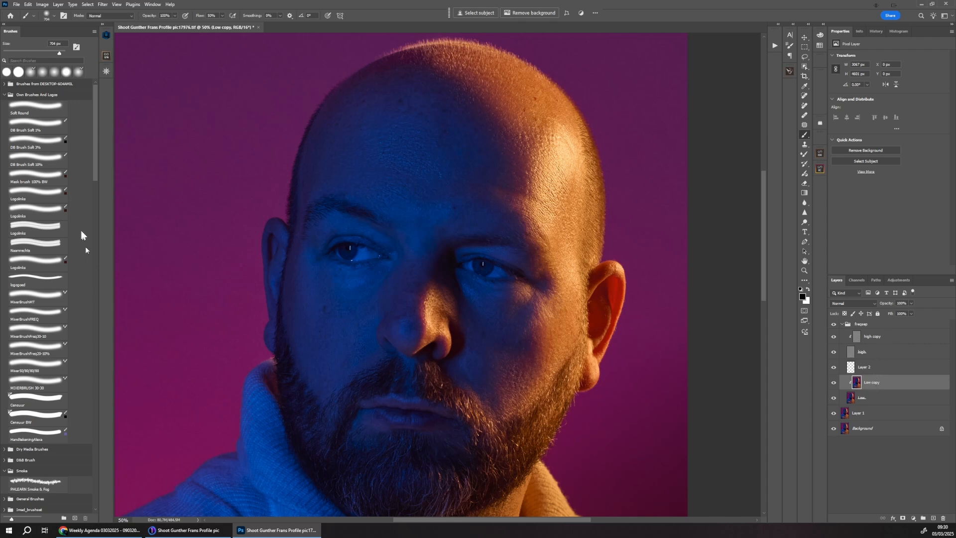
left_click(48, 371)
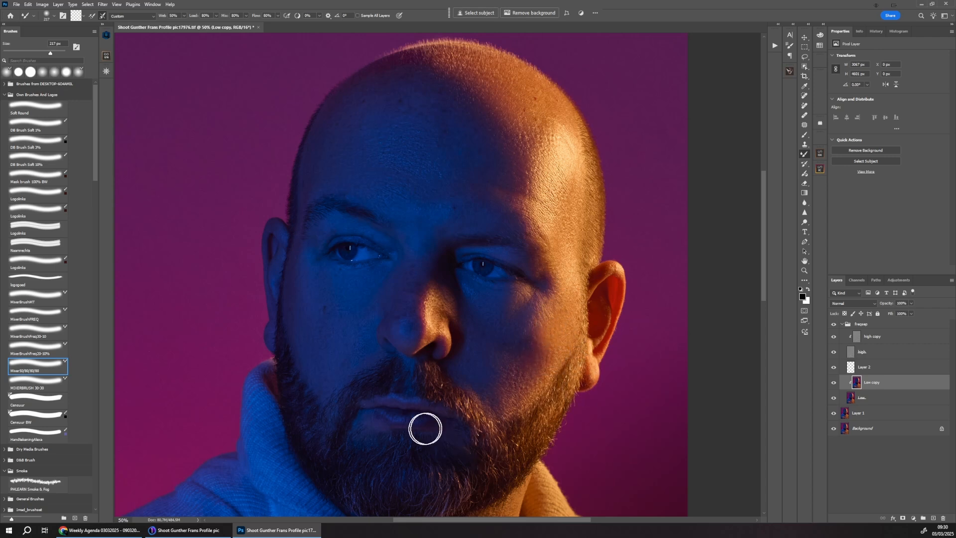
Clone clean skin texture over the rough spots in the middle of the orange-lit neck on the high copy layer with a smaller brush.
mouse_move(371, 390)
left_mouse_down()
mouse_move(377, 282)
mouse_move(393, 240)
left_mouse_up()
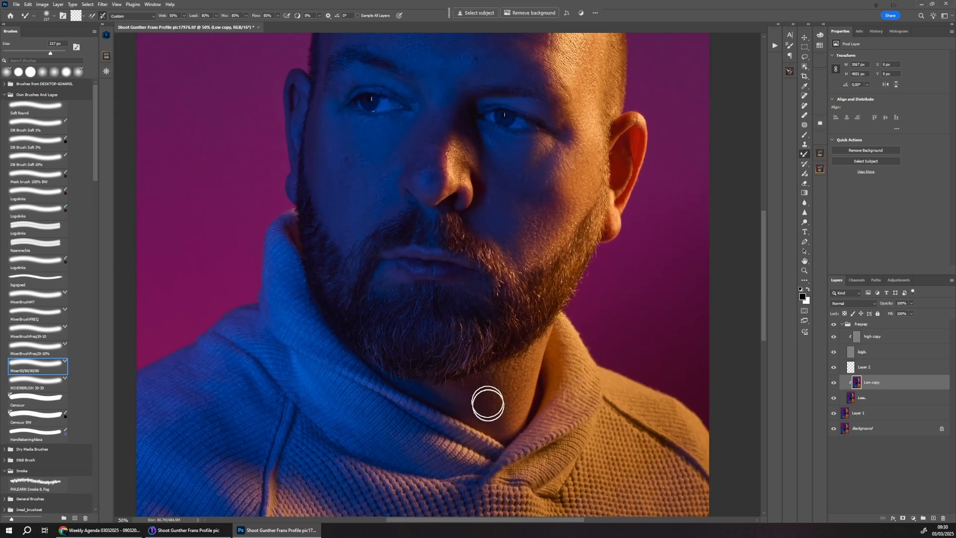
key("alt+bracketright")
key("alt+bracketright")
key("alt+bracketright")
key("s")
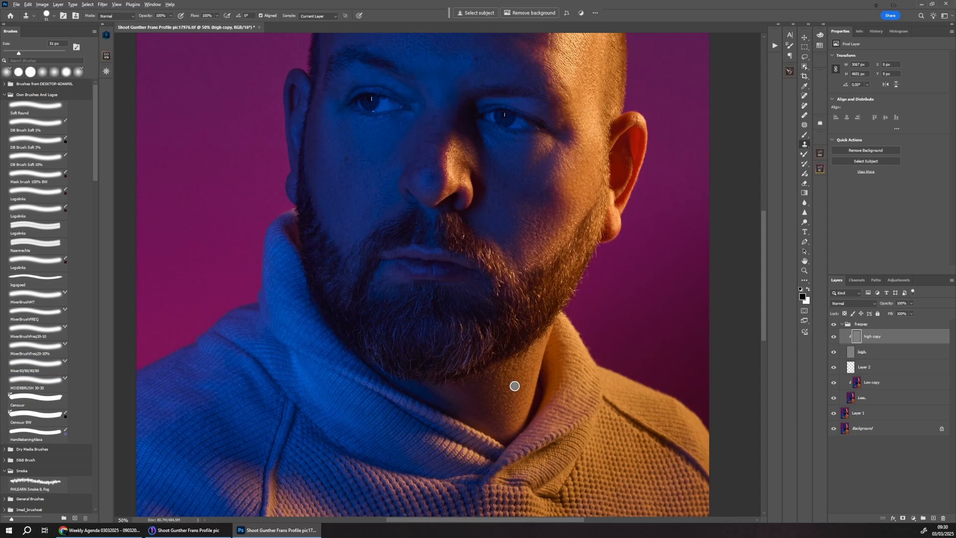
left_click(510, 389, "alt")
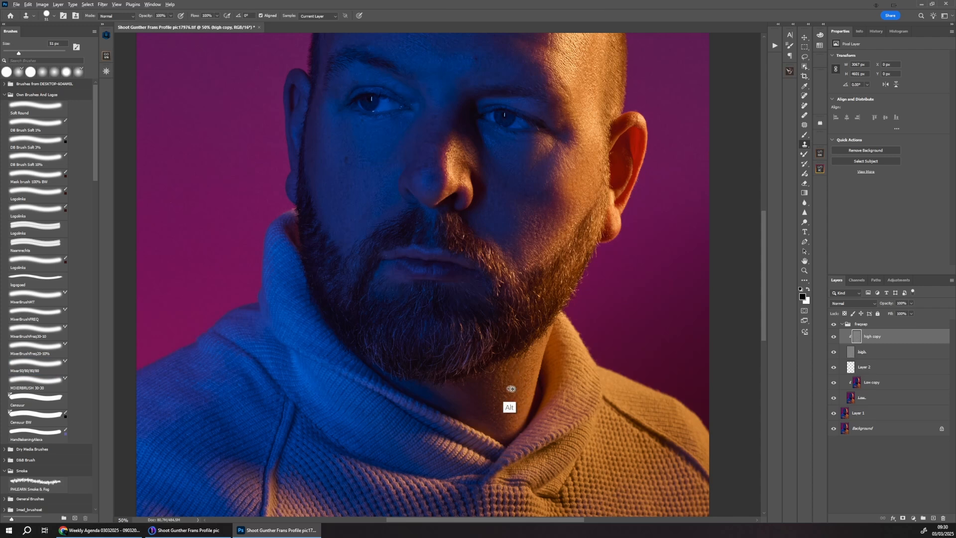
key("ctrl+plus")
key("ctrl+plus")
key("ctrl+plus")
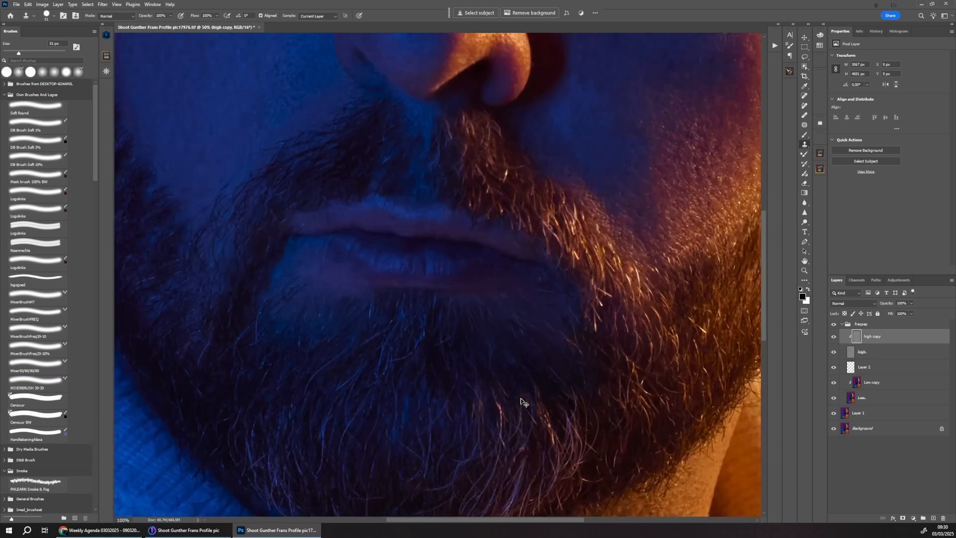
left_click_drag(634, 393, 543, 245)
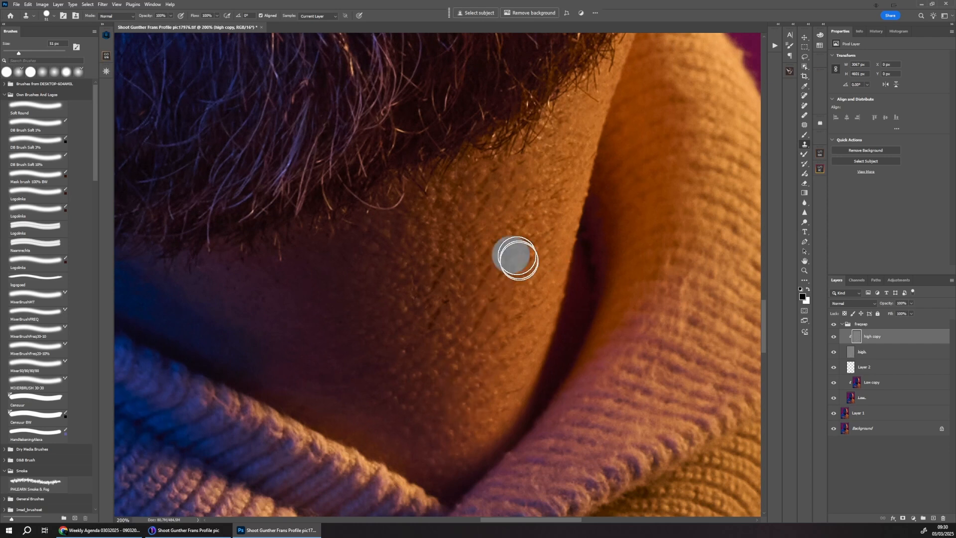
right_click(518, 293, "alt")
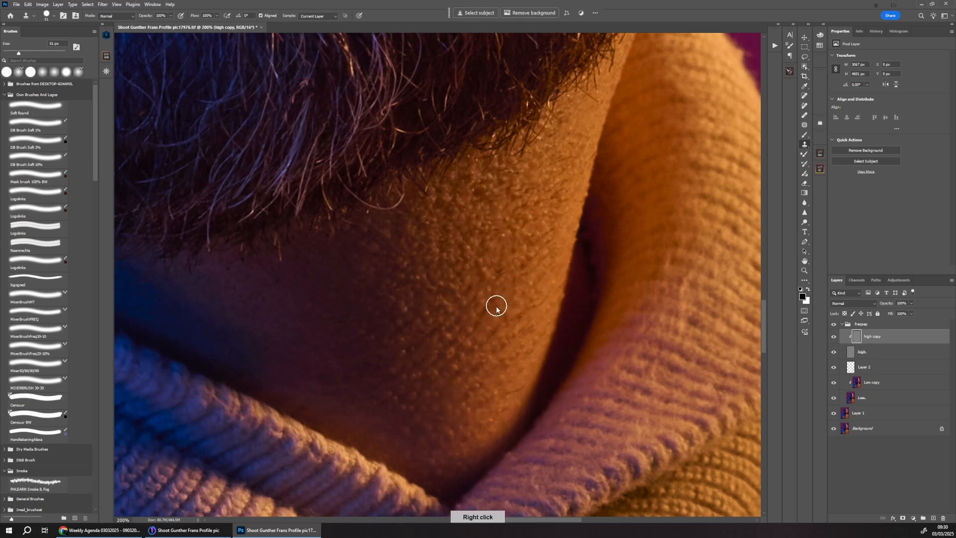
left_click(496, 307, "alt")
left_click(508, 286, "alt")
left_click(490, 293)
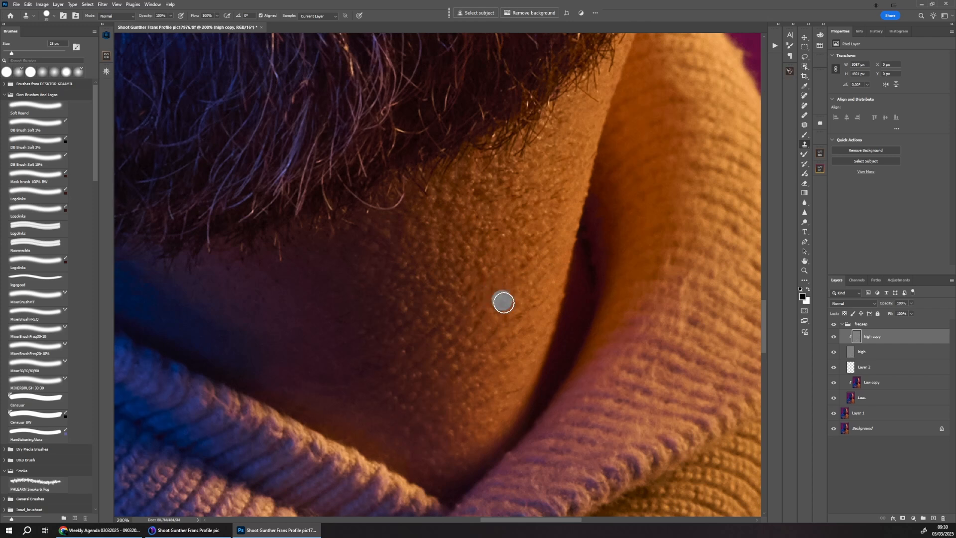
Clone skin texture over the bumps on the lower neck and along its outer edge beside the collar.
left_click(505, 343, "alt")
left_click_drag(506, 389, 513, 374)
left_click(499, 406, "alt")
left_click(527, 312)
left_click(531, 227, "alt")
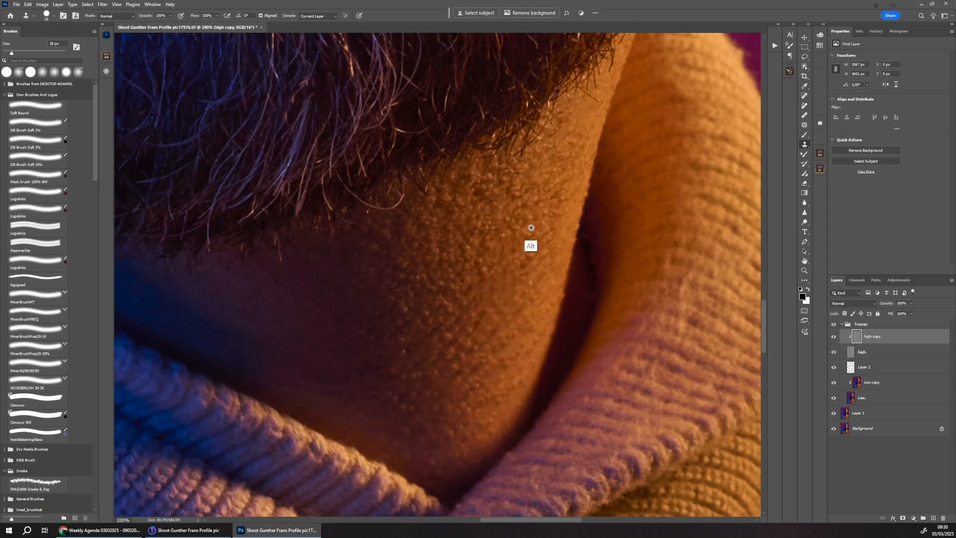
left_click(554, 196)
Clone skin texture over the bright bumps on the upper orange-lit neck just below the beard.
left_click(518, 237, "alt")
left_click(528, 230)
left_click(498, 226, "alt")
left_click(519, 193, "alt")
left_click(495, 203)
left_click(510, 179)
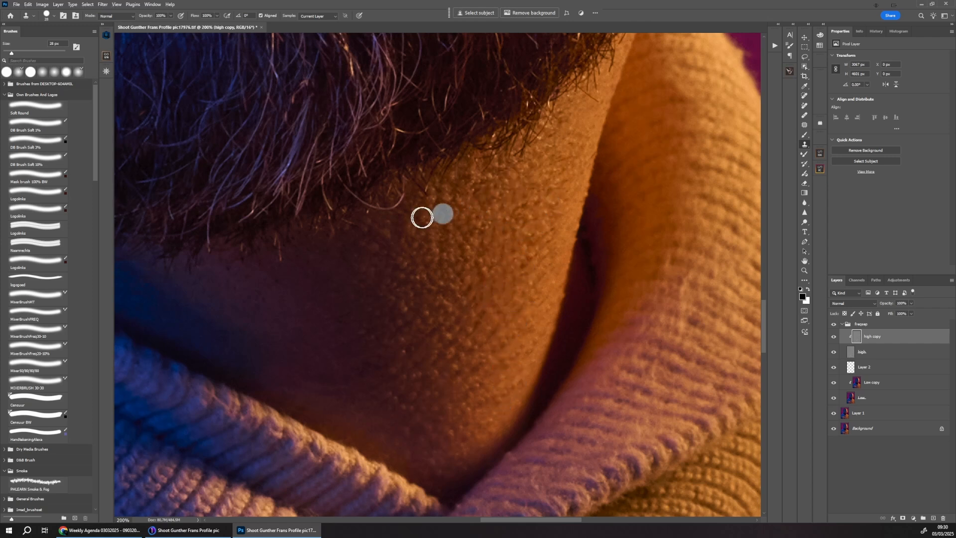
Clone skin texture over the stray hairs and spots on the shadowed neck beneath the beard edge.
left_click(410, 230, "alt")
left_click_drag(403, 201, 380, 210)
left_click(382, 241, "alt")
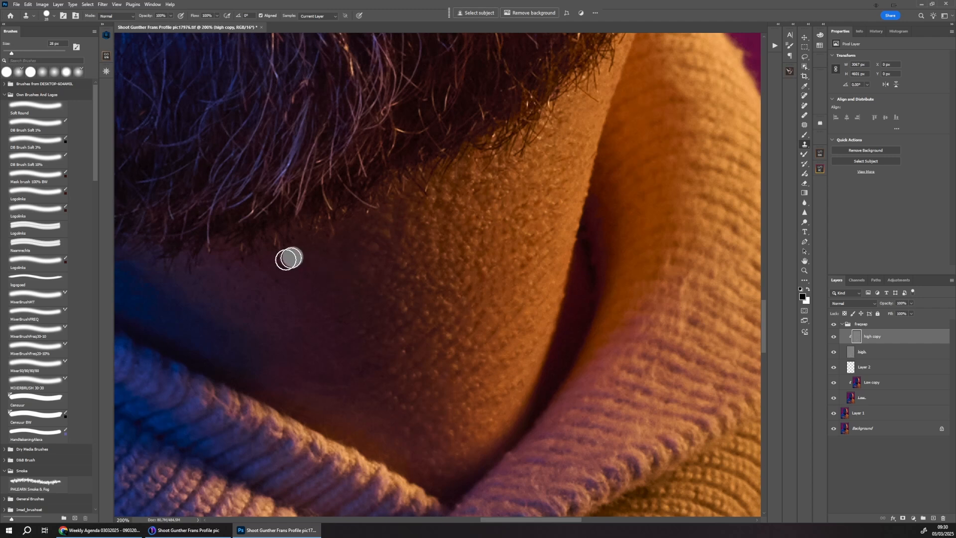
Clone clean texture over the small flaws on the lips and the skin around them with a 17 px brush.
left_click_drag(298, 299, 441, 382)
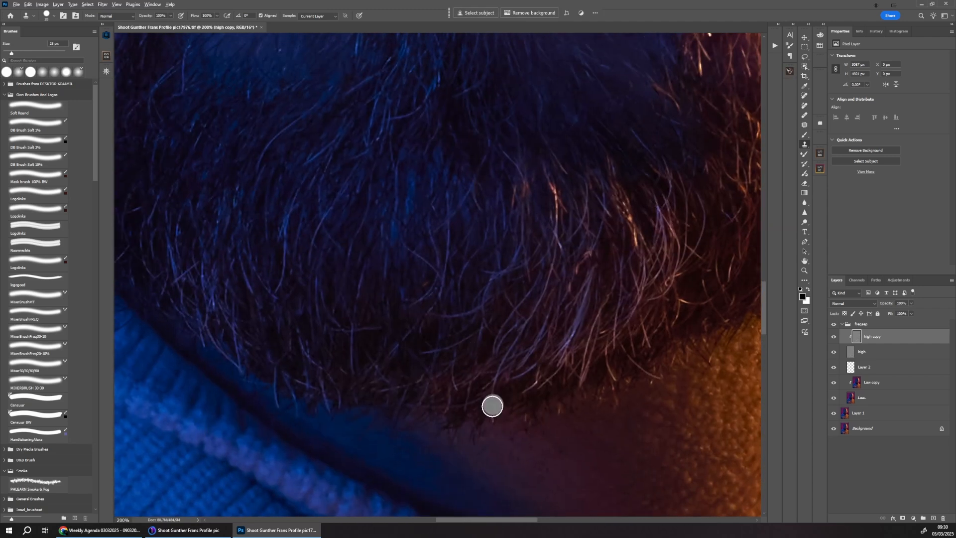
left_click_drag(339, 275, 471, 462)
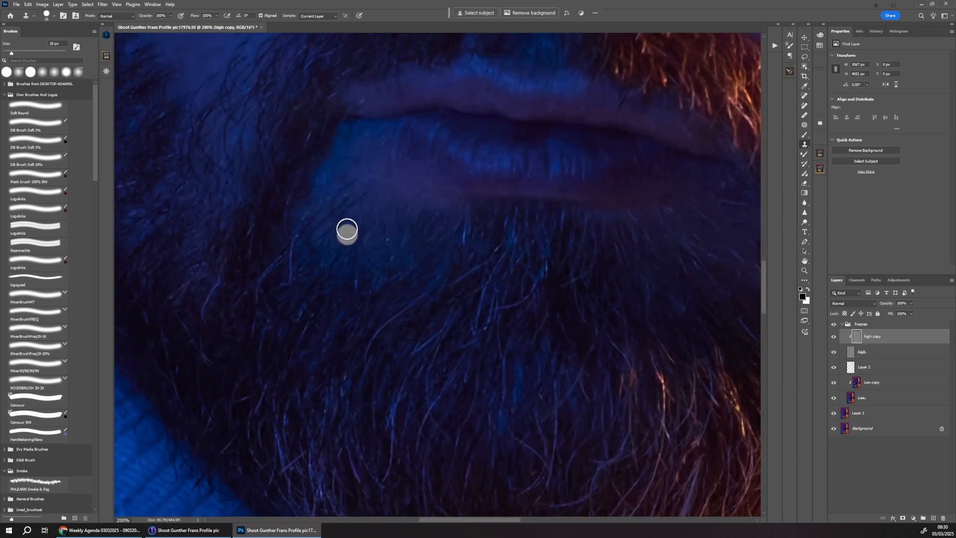
left_click_drag(362, 252, 356, 333)
right_click(418, 249, "alt")
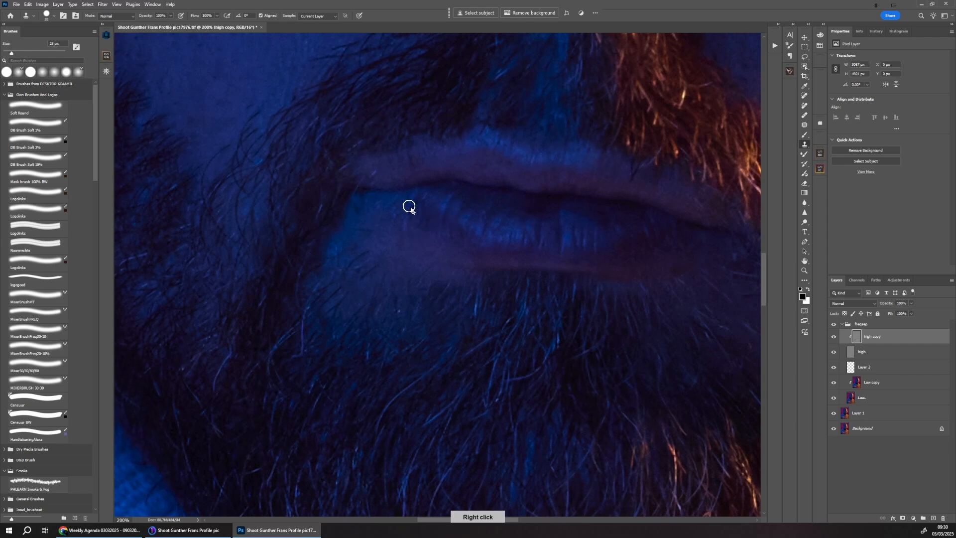
left_click(443, 227)
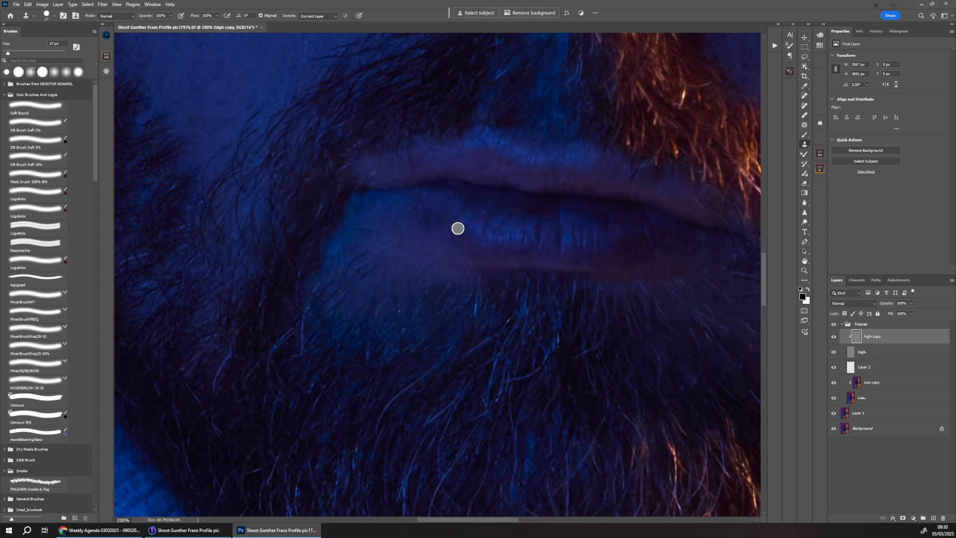
left_click(583, 226, "alt")
left_click_drag(550, 123, 552, 147)
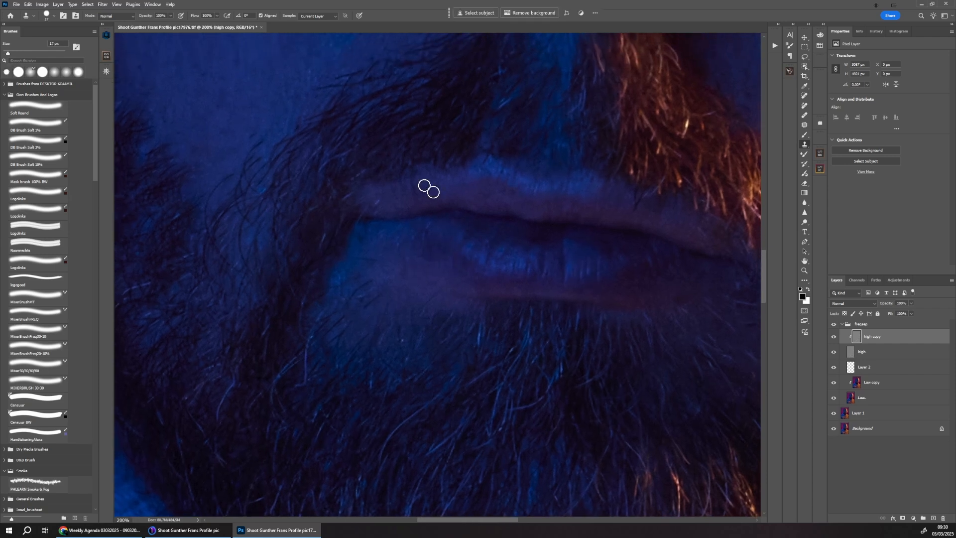
Clone skin texture over the rough highlights on the orange-lit temple with an enlarged brush.
left_click_drag(410, 232, 454, 305)
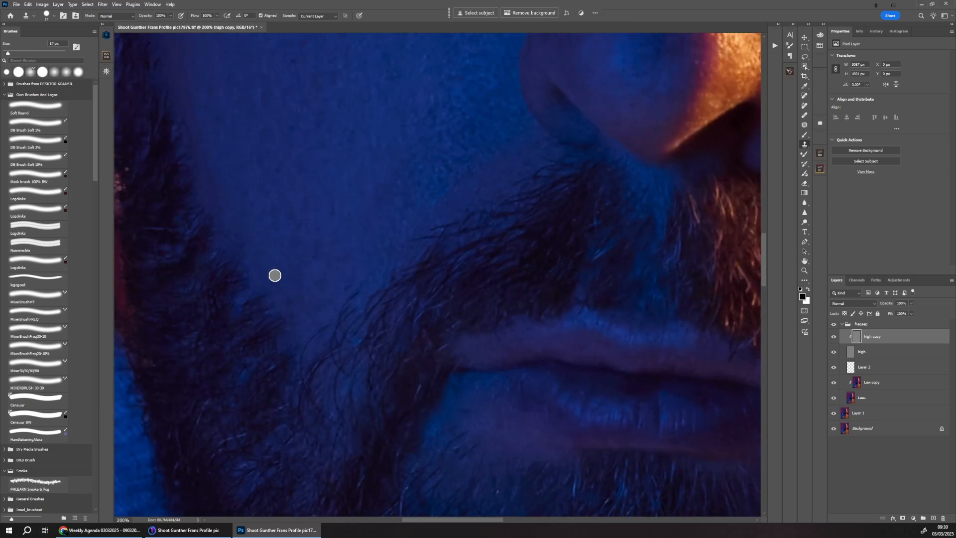
key("ctrl+minus")
key("ctrl+minus")
key("ctrl+minus")
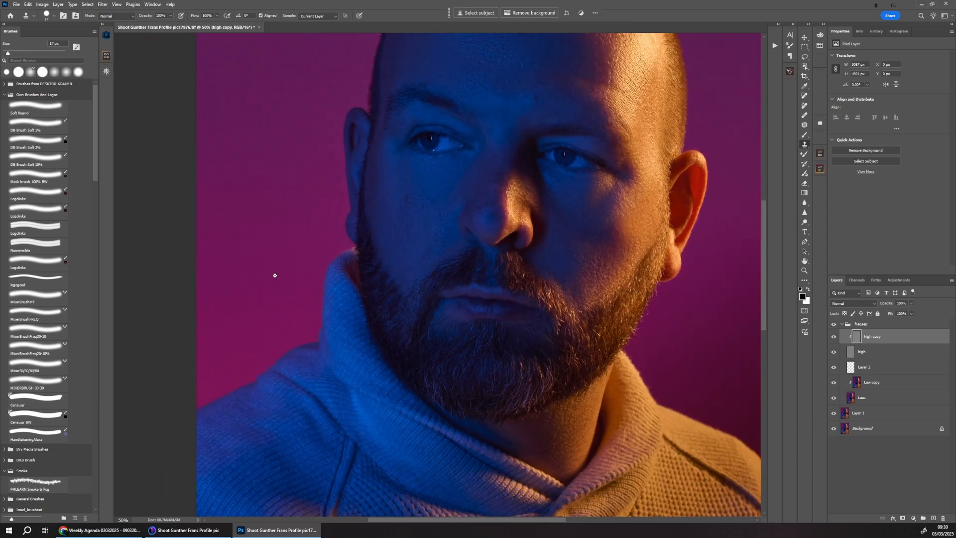
left_click_drag(600, 223, 505, 312)
right_click(534, 202, "alt")
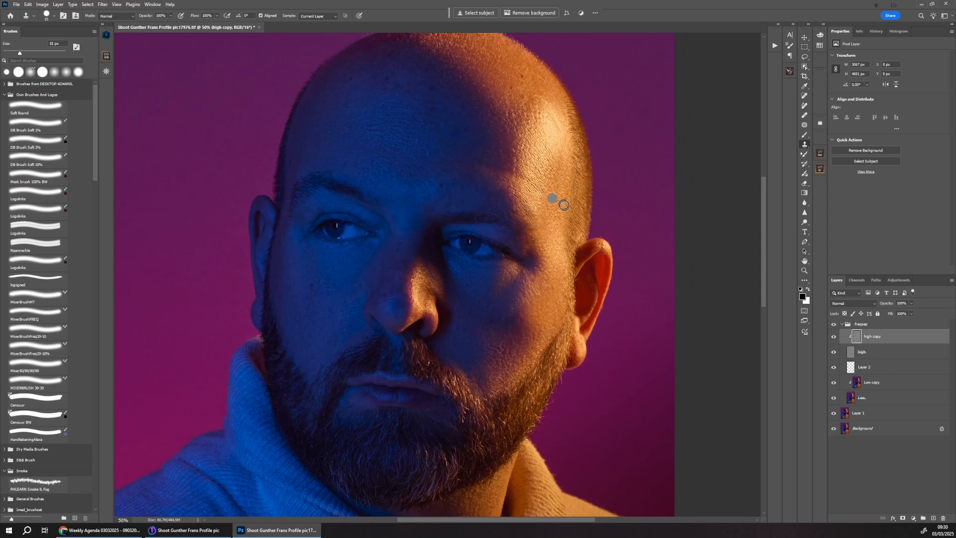
Blend the tones on the orange-lit cheek with the mixer brush on the Low copy layer and check the whole portrait.
left_click(870, 391)
key("b")
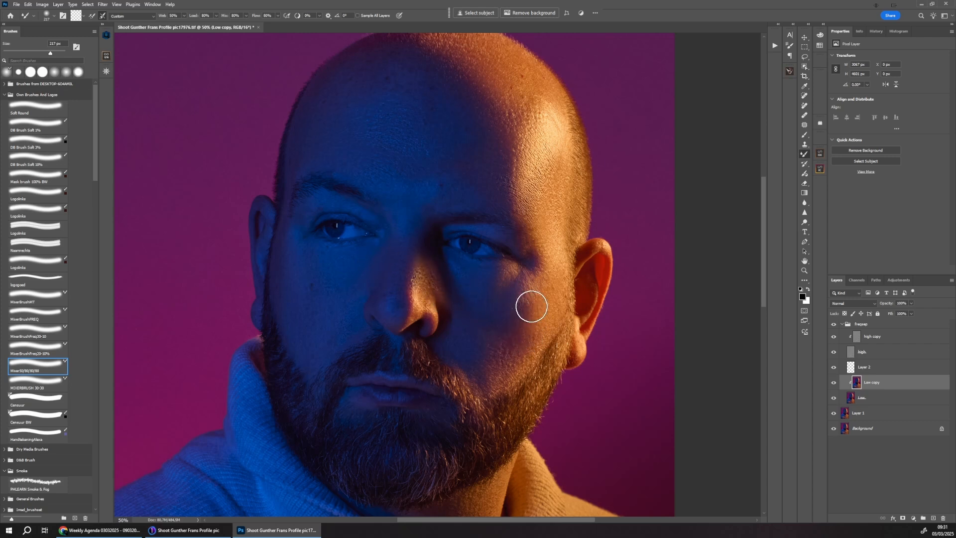
key("ctrl+minus")
key("ctrl+minus")
key("ctrl+minus")
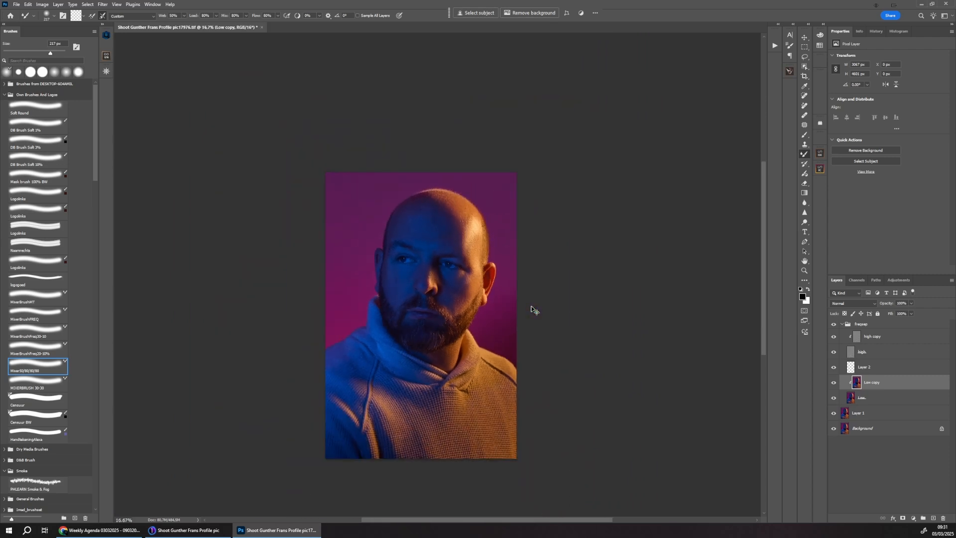
key("ctrl+plus")
key("ctrl+plus")
key("ctrl+plus")
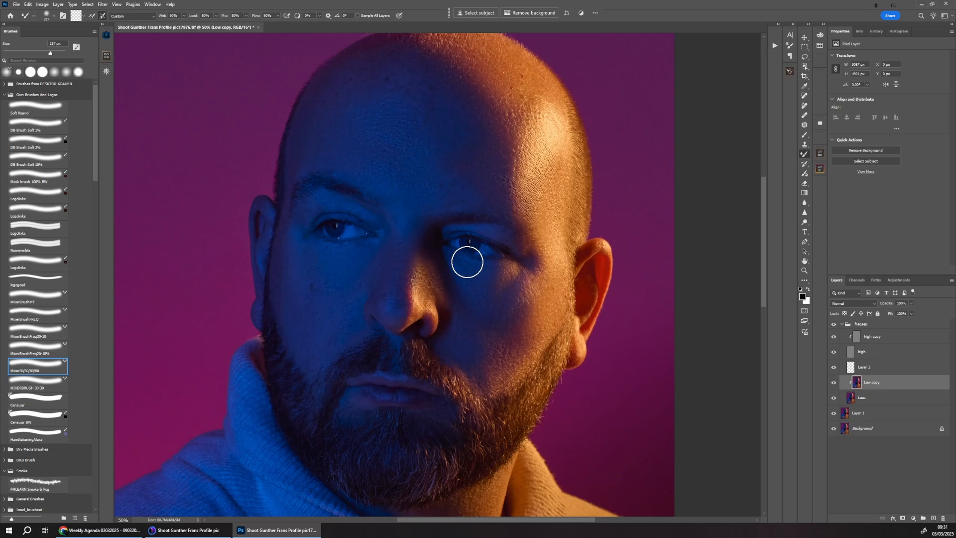
Clone skin texture over the uneven spots on the cheek below the shadowed eye on the high copy layer.
left_click(891, 340)
key("s")
key("alt")
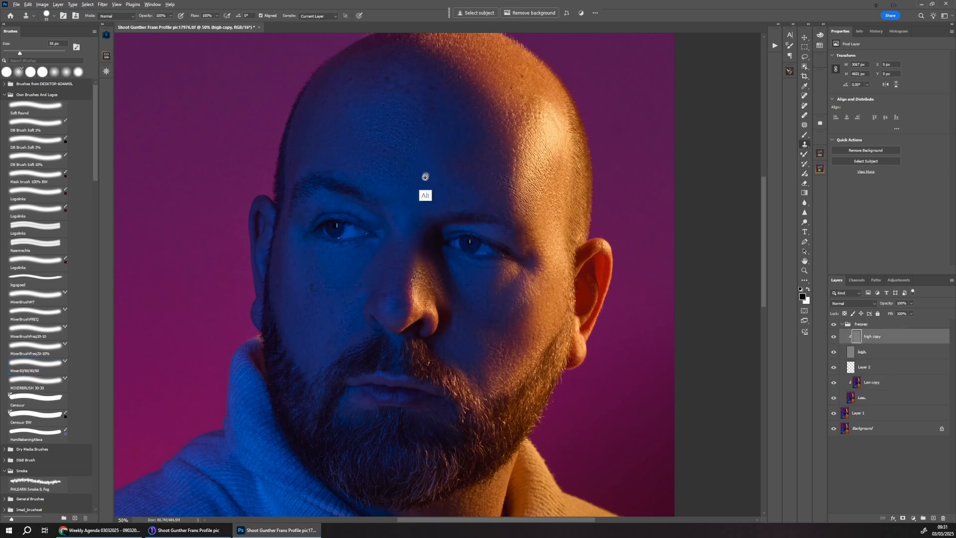
left_click(501, 282, "alt")
mouse_move(502, 279)
left_mouse_down()
mouse_move(511, 280)
mouse_move(504, 294)
left_mouse_up()
scroll(506, 302, "down", 5)
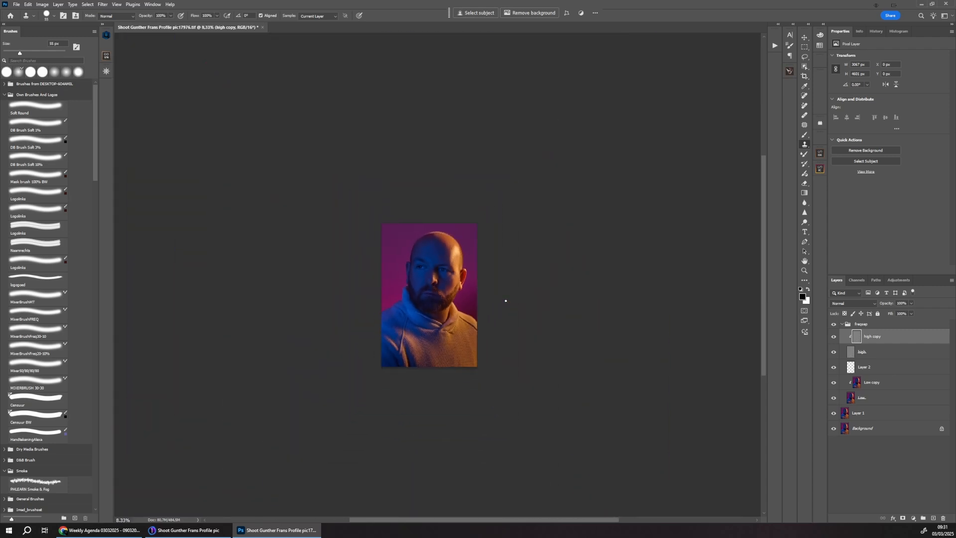
scroll(506, 301, "up", 6)
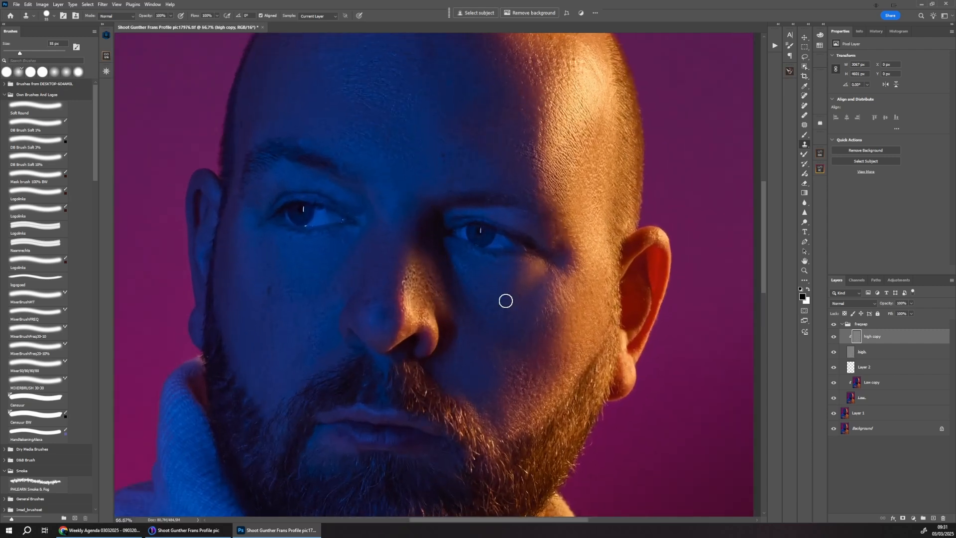
left_click(506, 301, "alt")
Blend the tones under both eyes on the Low copy layer with a small mixer brush.
left_click(871, 382)
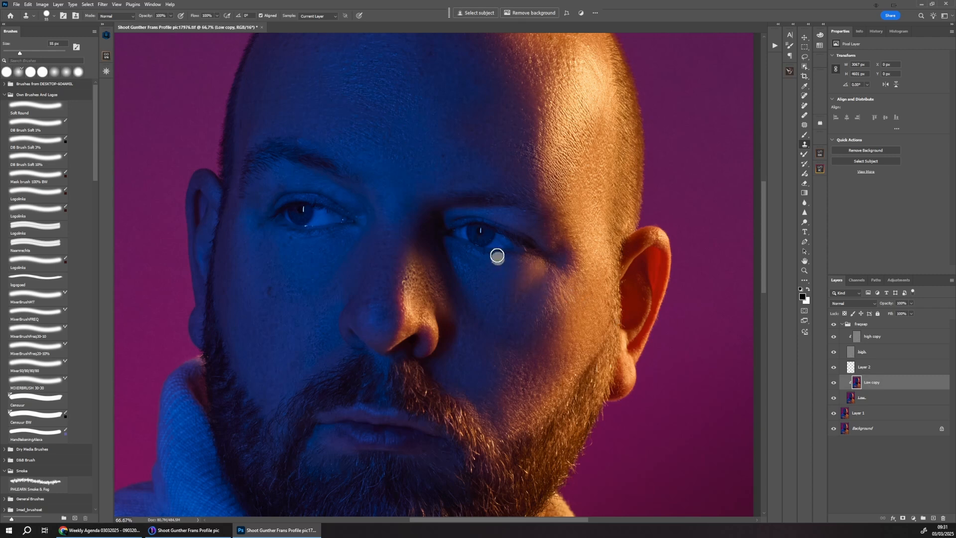
key("bracketleft")
key("bracketleft")
key("b")
mouse_move(503, 246)
left_mouse_down("alt")
mouse_move(485, 251)
mouse_move(499, 245)
left_mouse_up("alt")
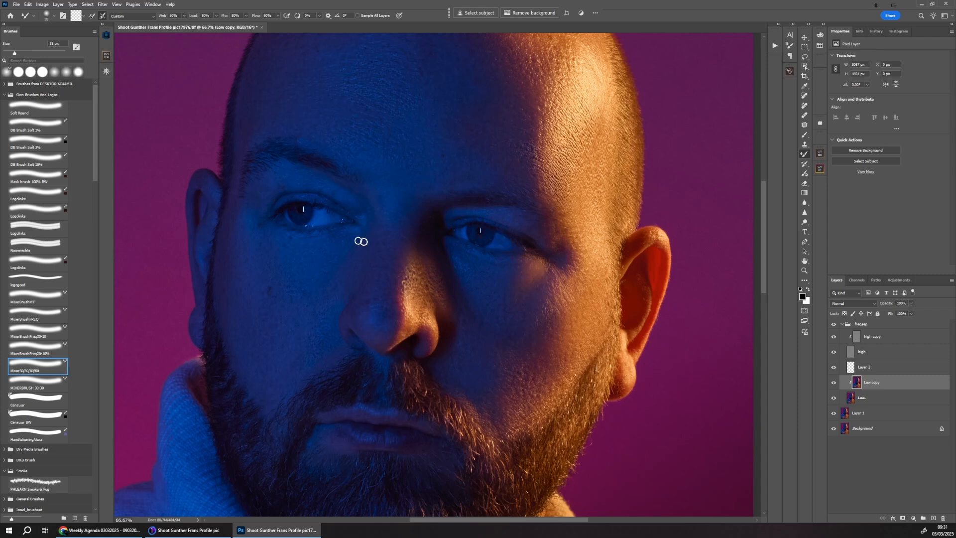
Clone skin texture over the lines beneath the eye nearer the orange light on the high copy layer.
left_click(877, 337)
key("s")
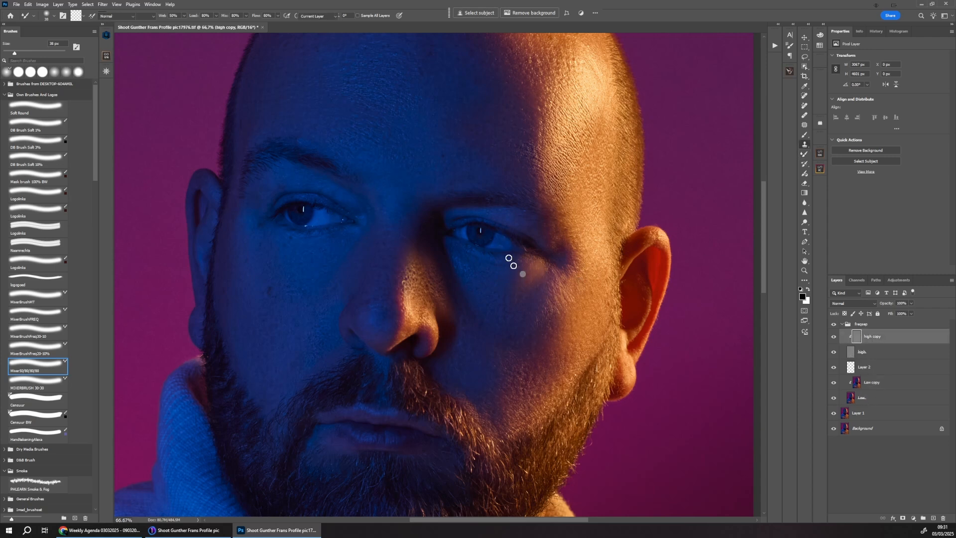
left_click(498, 243)
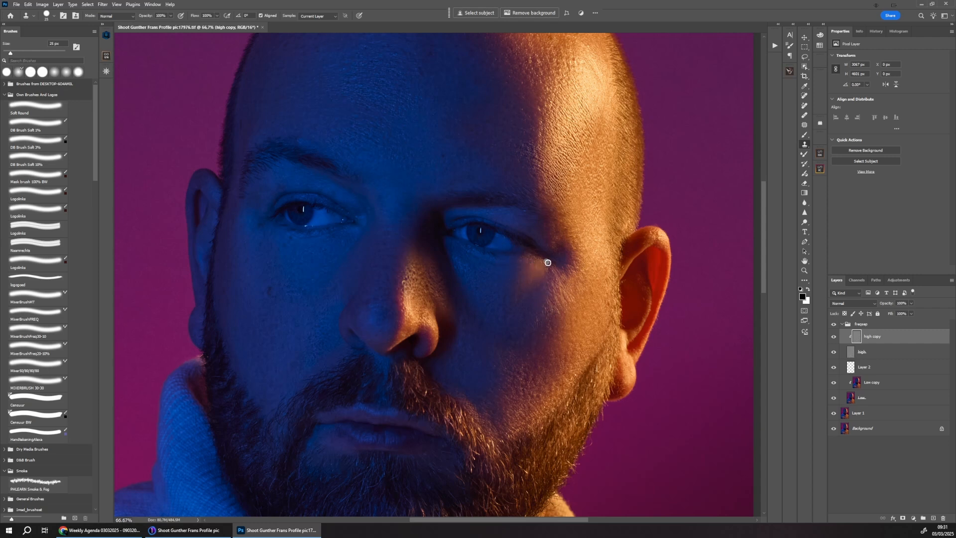
Clone skin texture over the spots on the blue-lit cheek and the orange-lit ear.
key("alt")
left_click(294, 312, "alt")
scroll(476, 474, "down", 2)
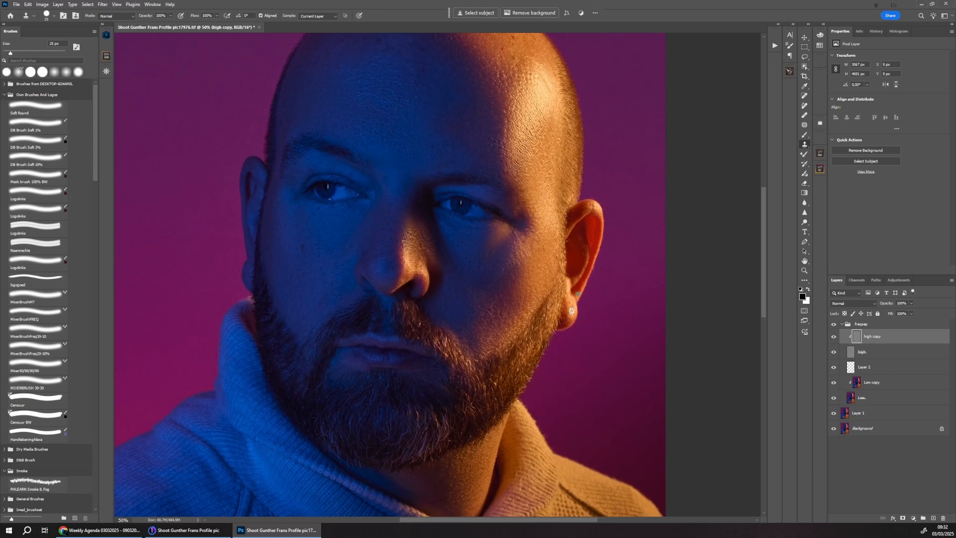
key("alt")
left_click(586, 207, "alt")
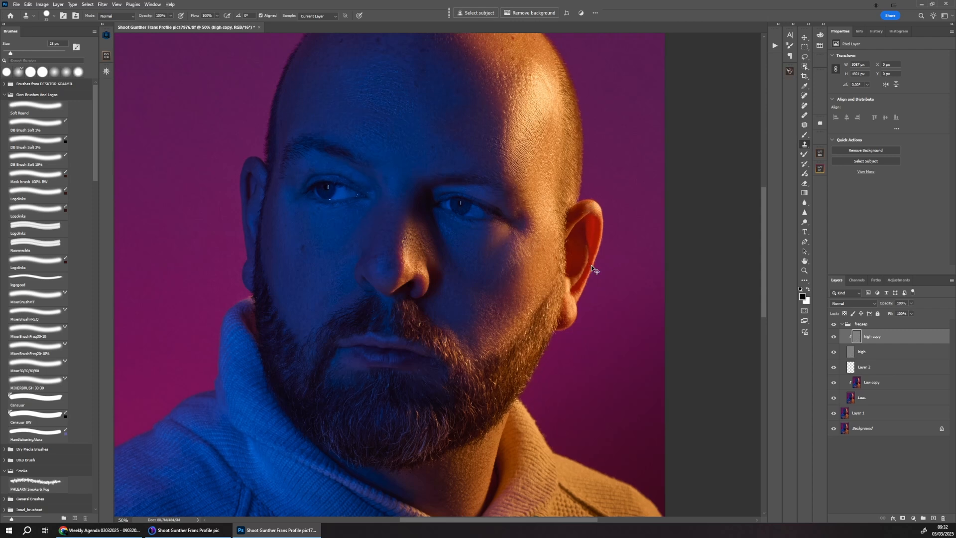
Clone skin texture over a spot on the forehead near the blue-to-orange light transition on the high copy layer.
key("ctrl+minus")
key("ctrl+plus")
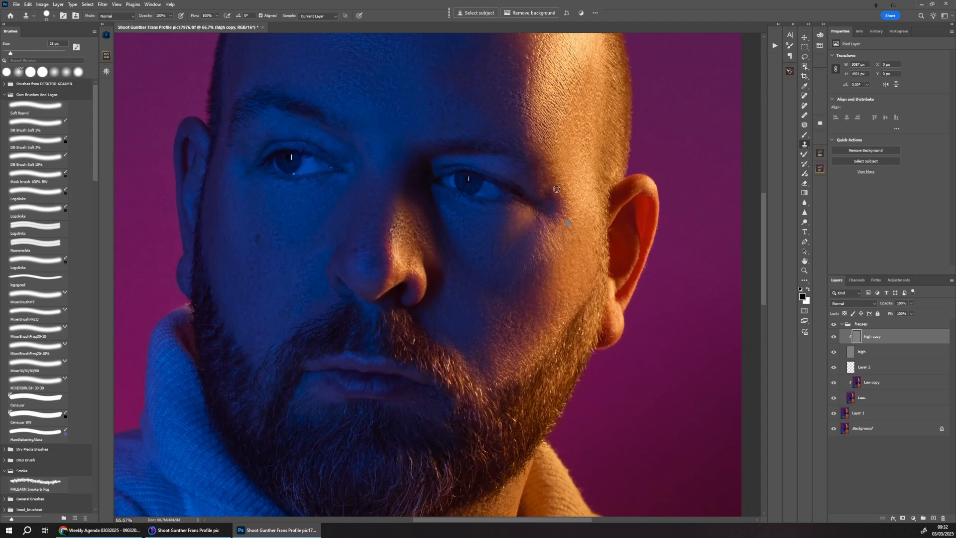
left_click_drag(543, 174, 535, 263)
key("alt")
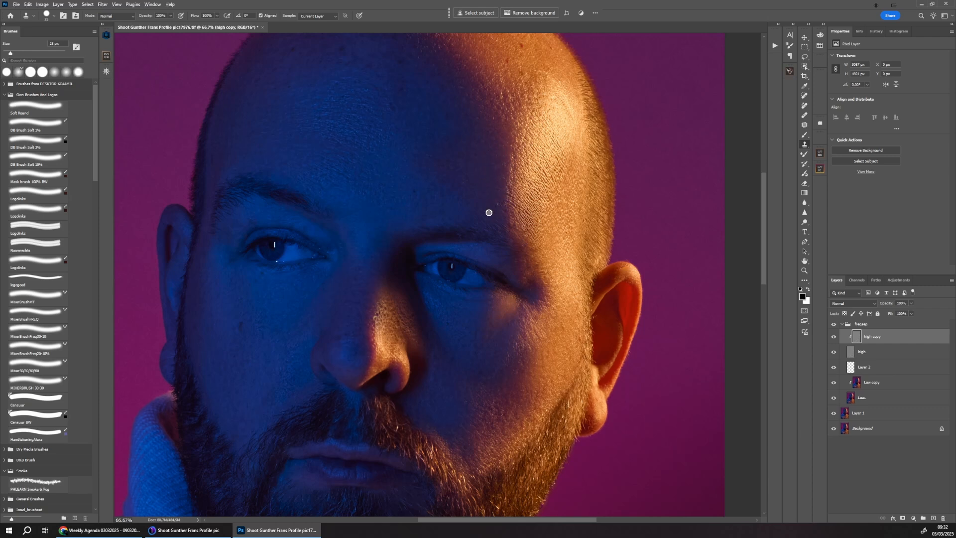
left_click(497, 179, "alt")
left_click(487, 186)
scroll(498, 215, "up", 3)
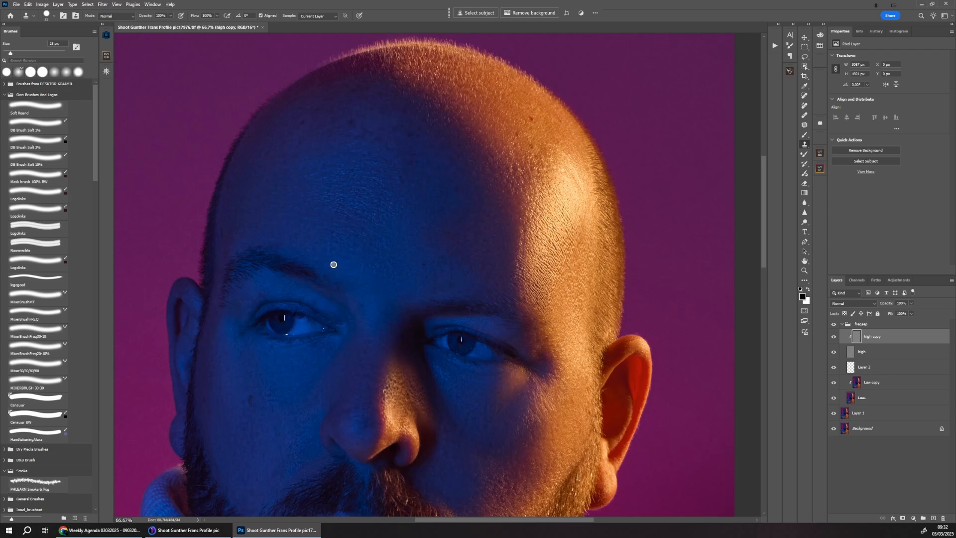
Compare the whole retouched portrait with the original by temporarily showing only the Background layer.
key("ctrl+minus")
key("ctrl+minus")
key("ctrl+minus")
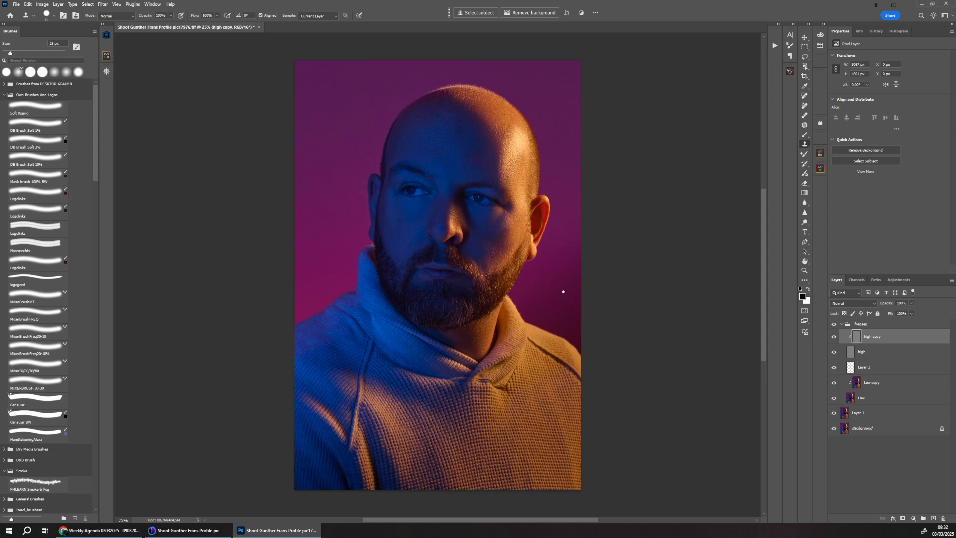
left_click(833, 429, "alt")
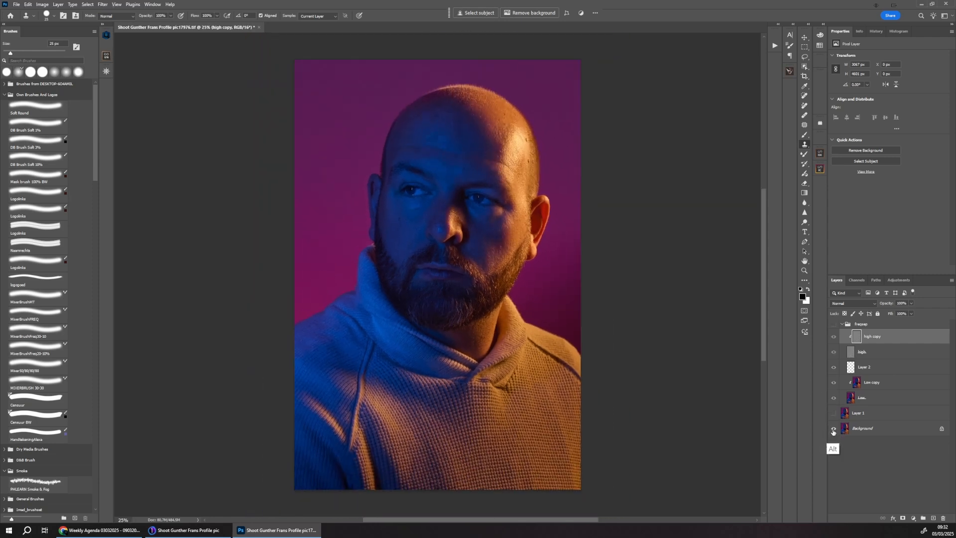
left_click(834, 431, "alt")
left_click(833, 432, "alt")
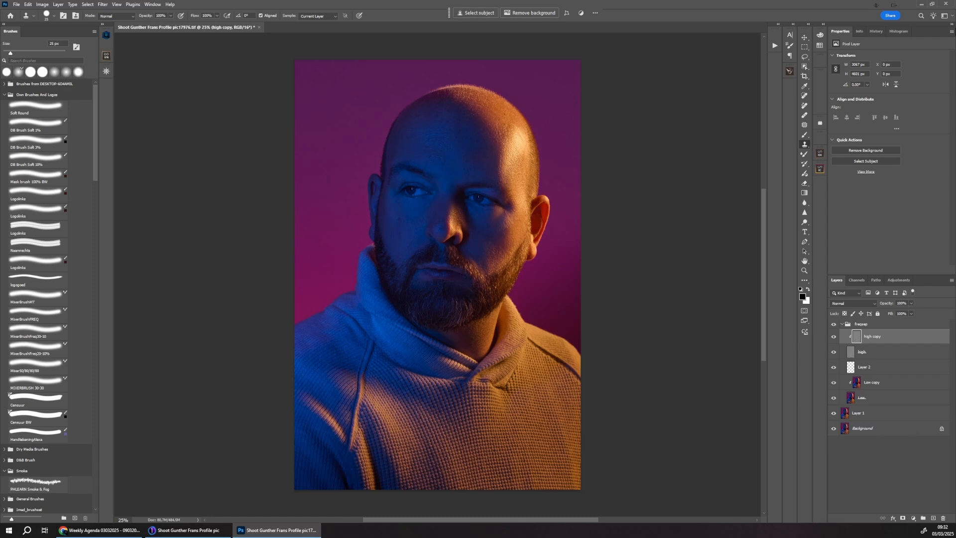
left_click(868, 328)
left_click(913, 519)
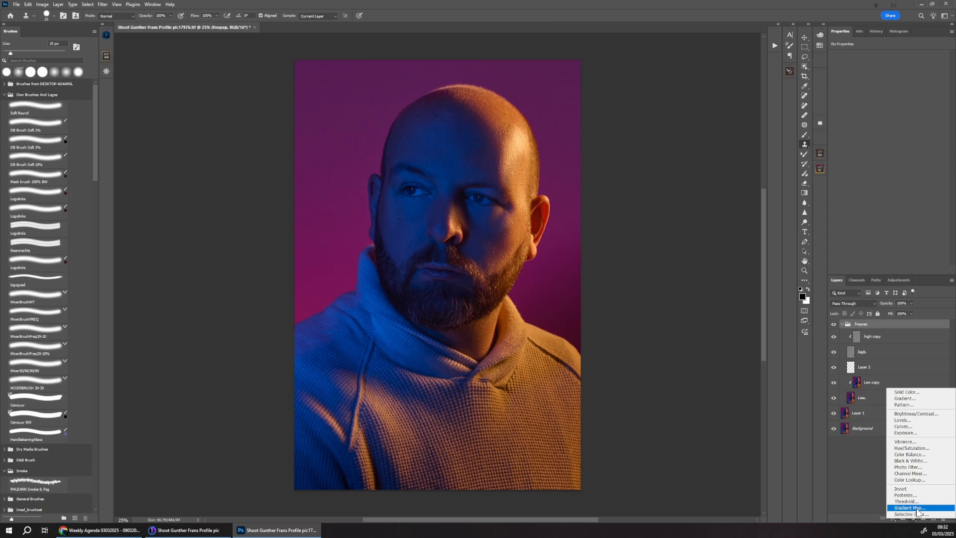
left_click(916, 432)
key("Delete")
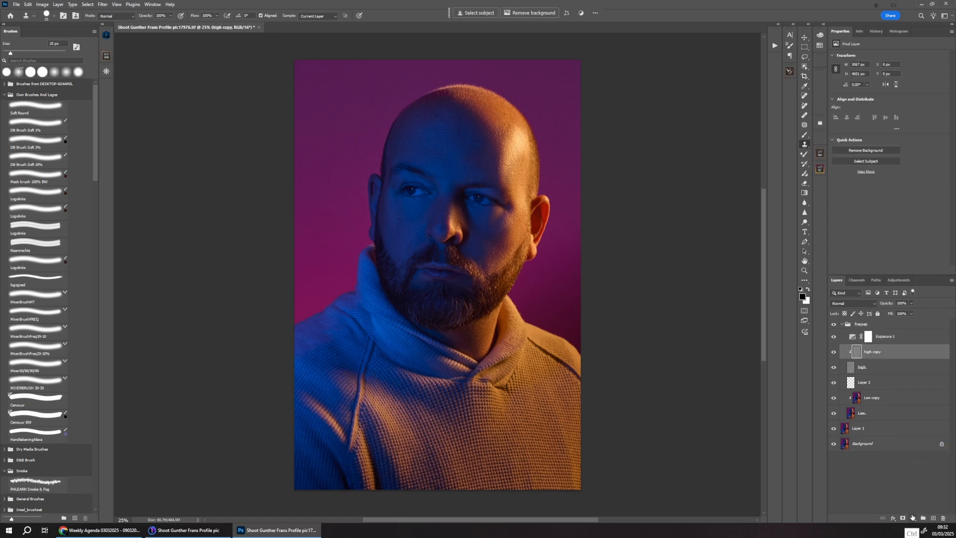
Add a brightening Curves layer above high copy, plus a duplicate with a darkening curve and a black mask.
left_click(913, 519)
left_click(916, 424)
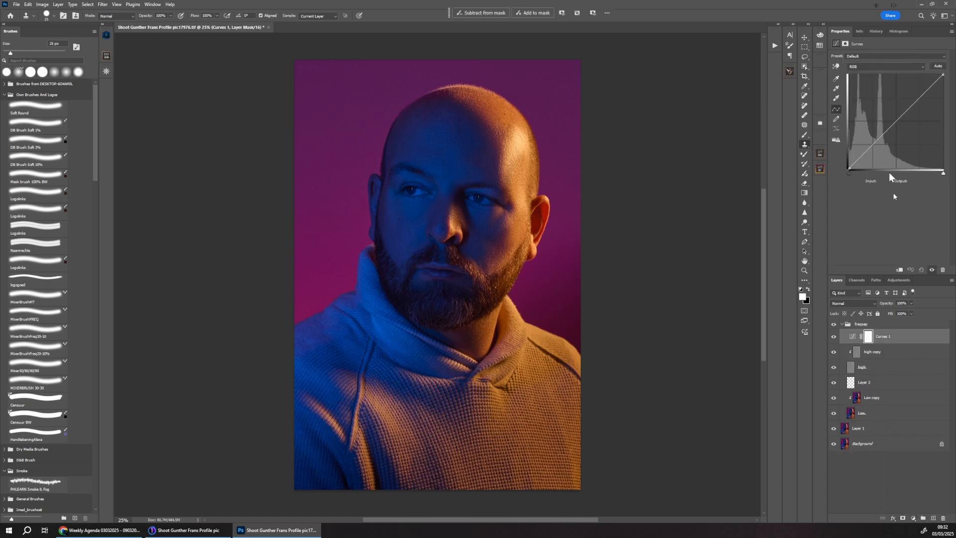
mouse_move(897, 121)
left_mouse_down()
mouse_move(885, 110)
mouse_move(905, 131)
left_mouse_up()
key("ctrl+j")
key("ctrl+i")
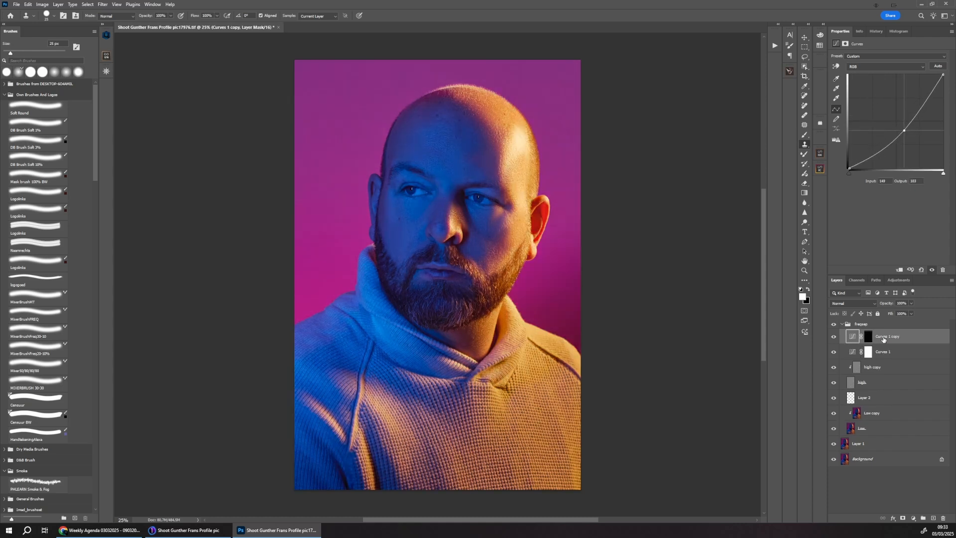
Rename the darkening Curves layer darken and the brightening one Lighten, and invert the Lighten mask to black.
double_click(883, 337)
type("darken")
key("Return")
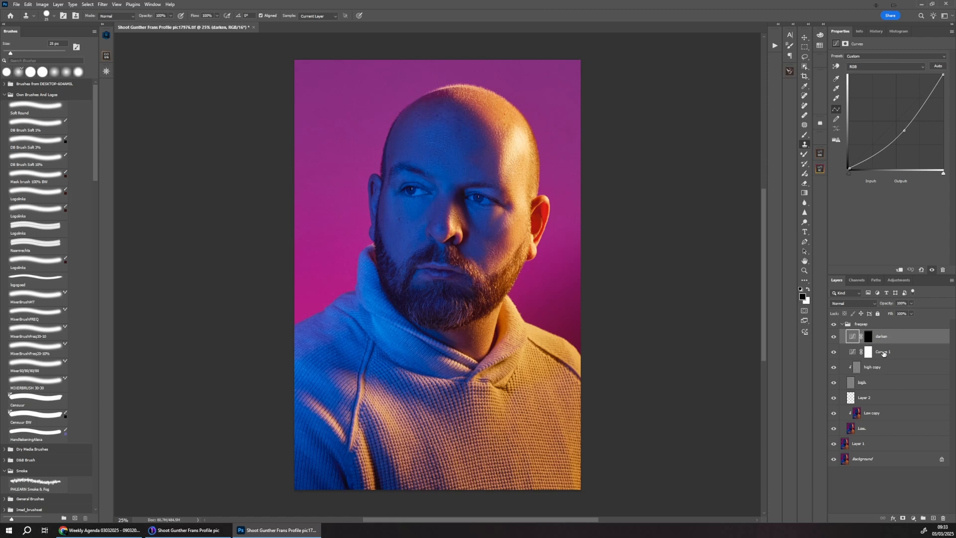
double_click(883, 352)
key("Return")
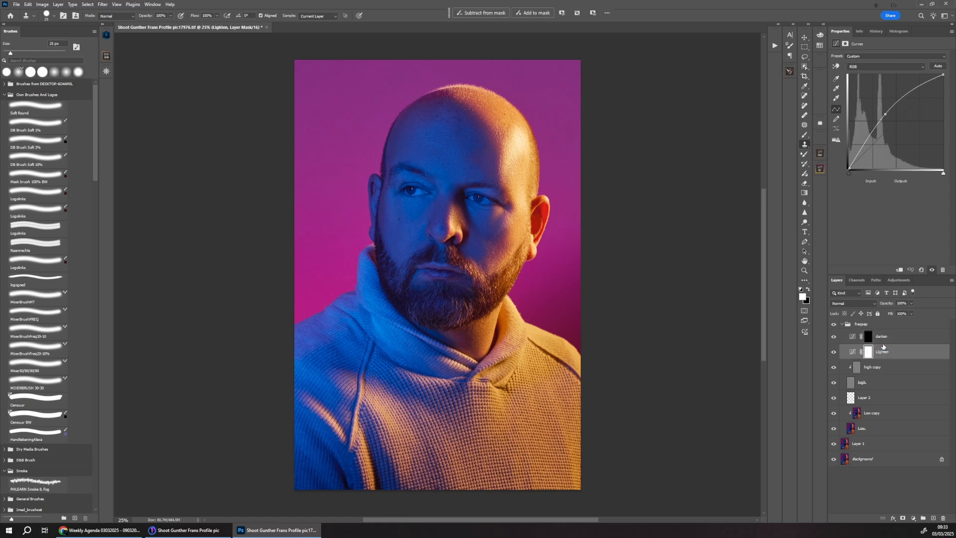
key("ctrl+i")
Move both Curves layers above the frequency separation group and group them as db.
left_click(885, 339, "shift")
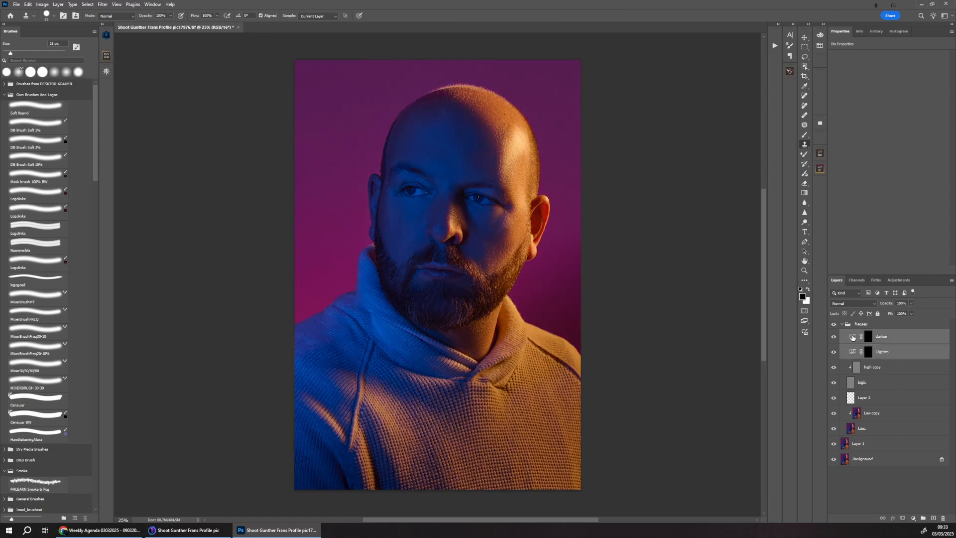
left_click_drag(855, 341, 853, 319)
left_click(841, 356)
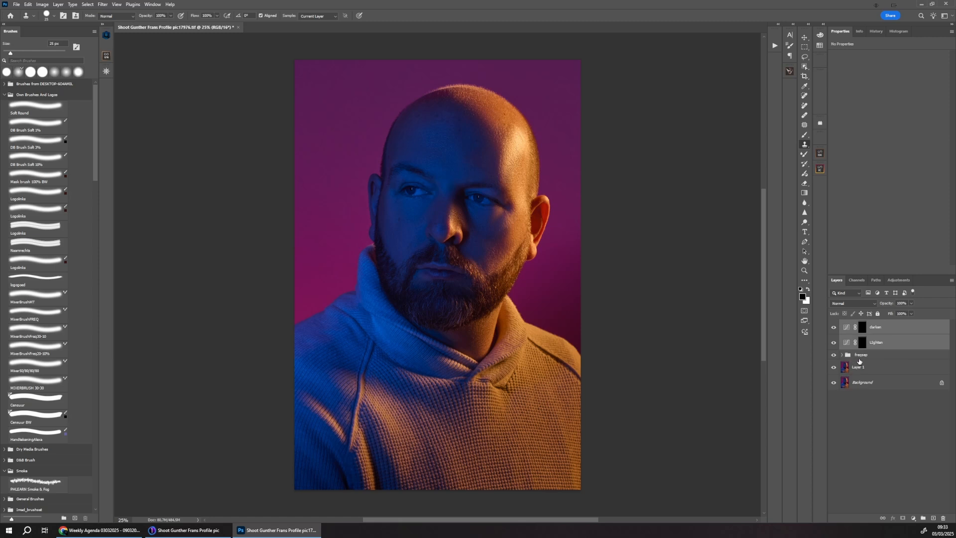
key("ctrl+g")
double_click(861, 325)
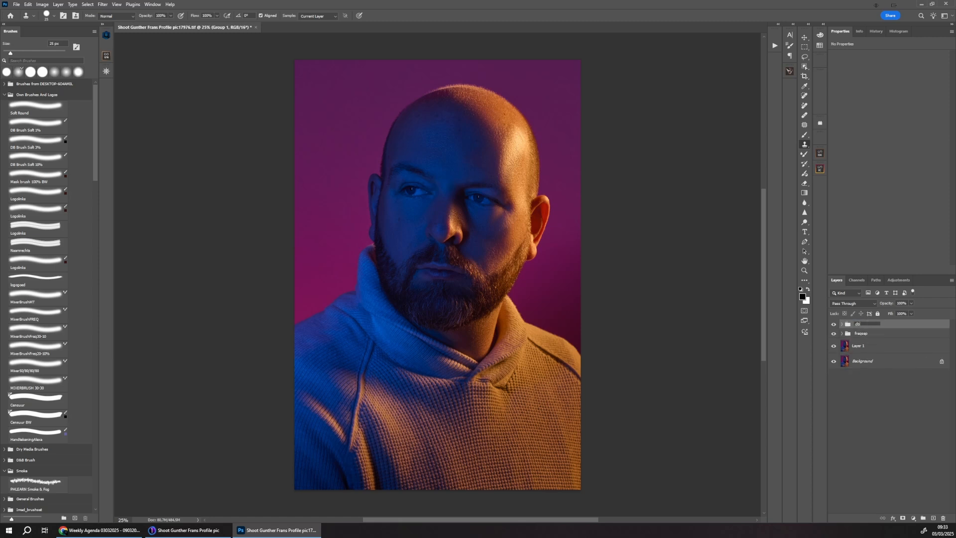
type("db")
key("Return")
Duplicate the db group as a hidden copy named db2.
key("ctrl+j")
double_click(862, 324)
type("db2")
key("Return")
left_click(834, 324)
double_click(858, 333)
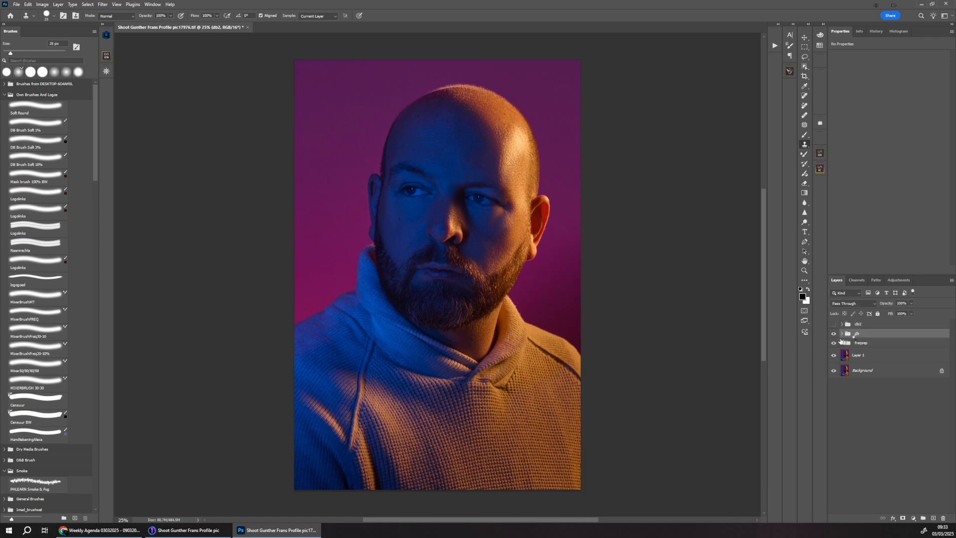
Dodge the forehead, nose and cheeks in white on the Lighten mask with a large DB Brush Soft 3%.
left_click(842, 333)
left_click(882, 363)
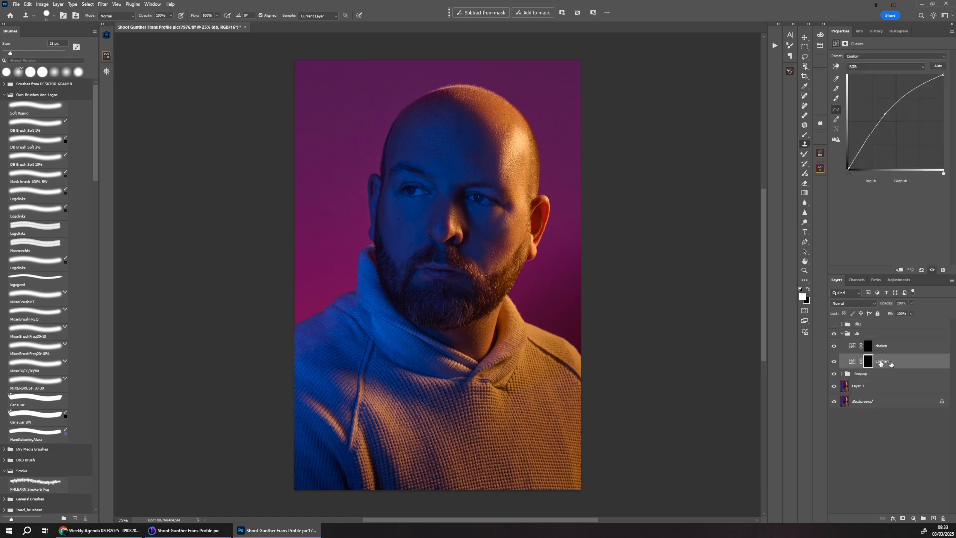
key("b")
key("ctrl+plus")
key("ctrl+plus")
left_click(44, 144)
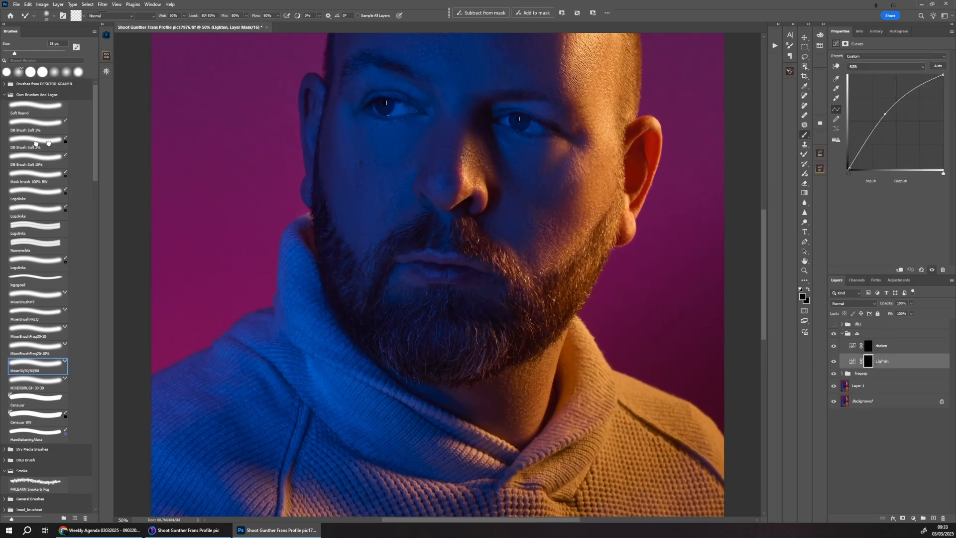
left_click_drag(517, 209, 506, 345)
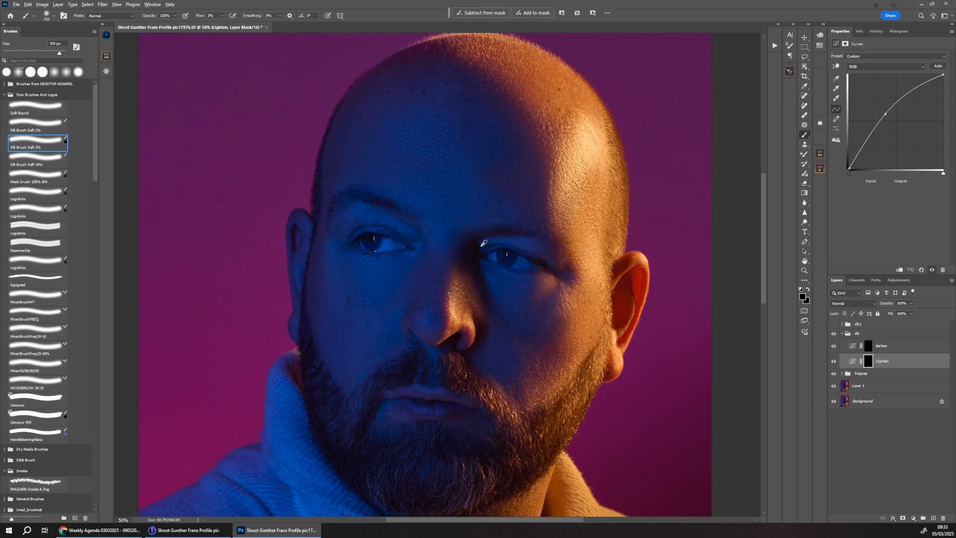
right_click(474, 243, "alt")
key("x")
key("ctrl+minus")
key("ctrl+minus")
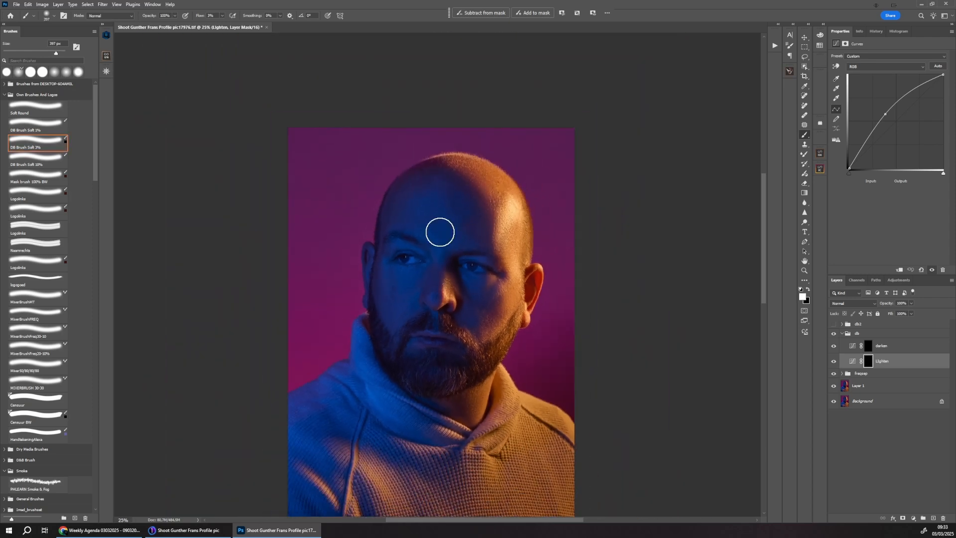
right_click(445, 216, "alt")
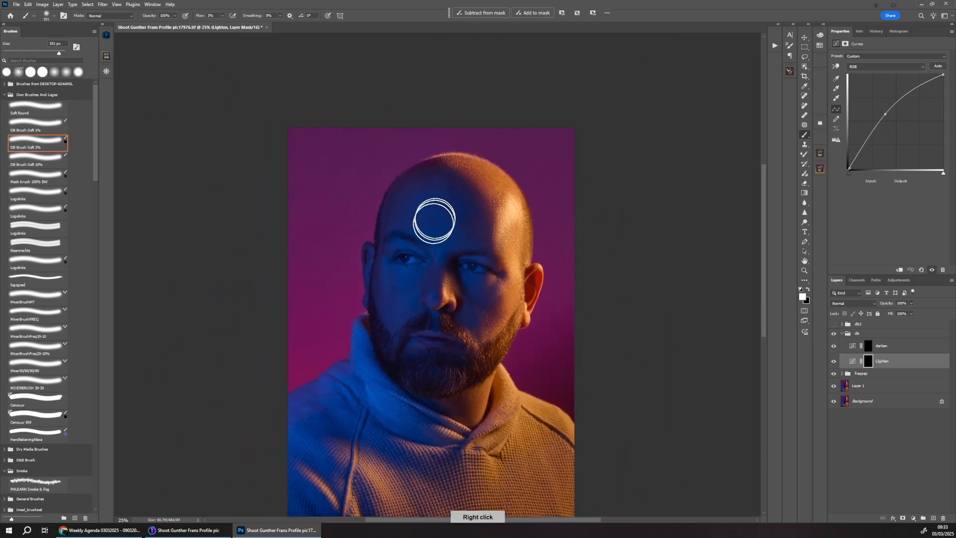
left_click_drag(440, 219, 438, 257)
left_click_drag(397, 288, 411, 301)
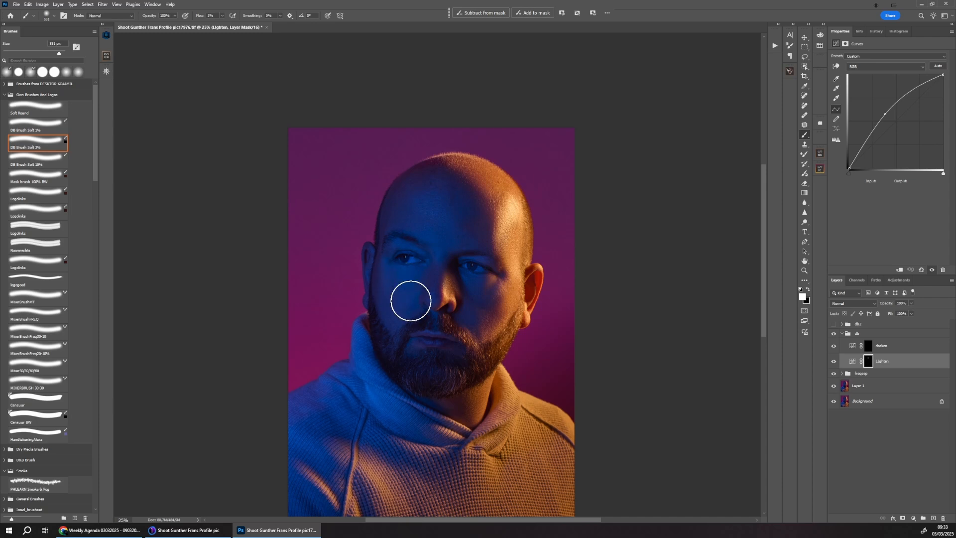
mouse_move(481, 301)
left_mouse_down()
mouse_move(474, 291)
mouse_move(478, 342)
left_mouse_up()
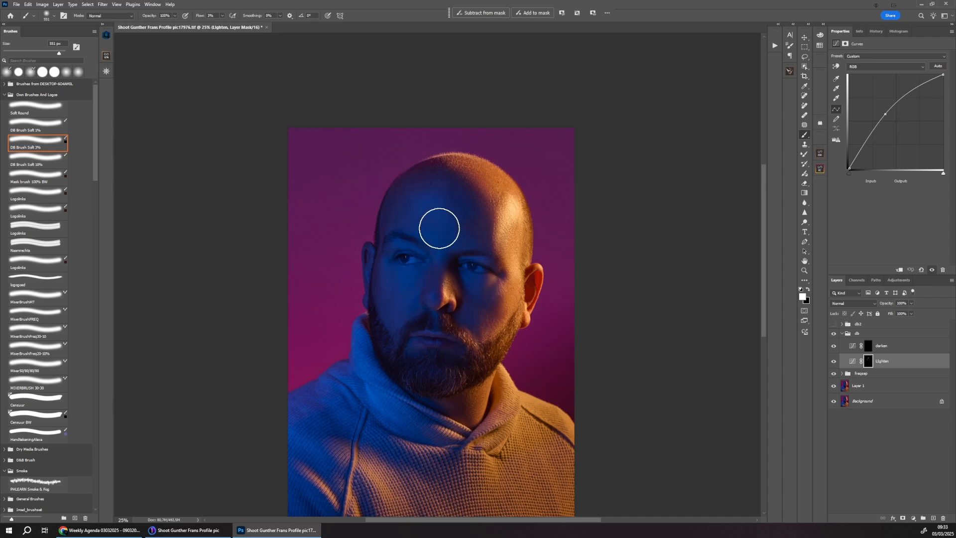
Burn the cheeks, jawline and beard on the darken mask with the soft 3% brush.
key("alt+bracketright")
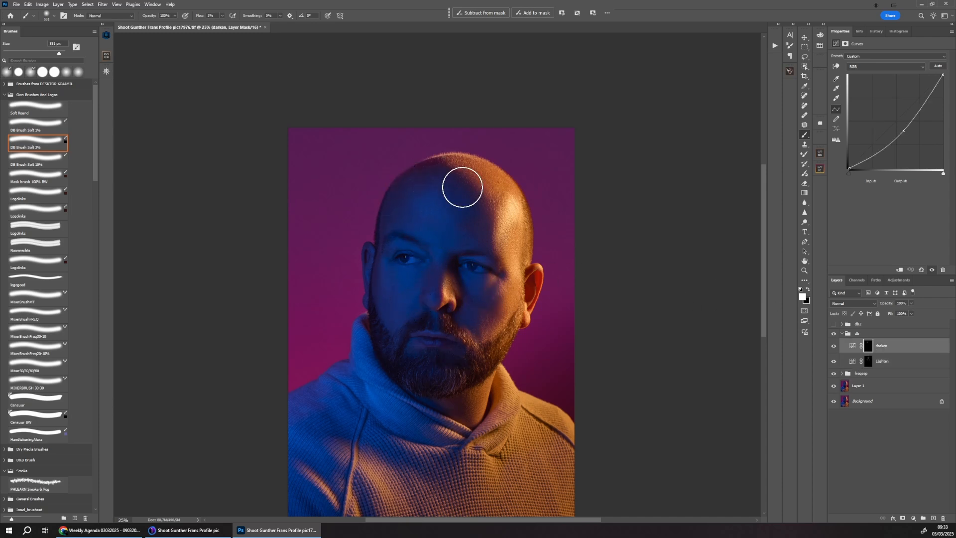
mouse_move(391, 283)
left_mouse_down()
mouse_move(408, 347)
mouse_move(503, 316)
mouse_move(490, 340)
left_mouse_up()
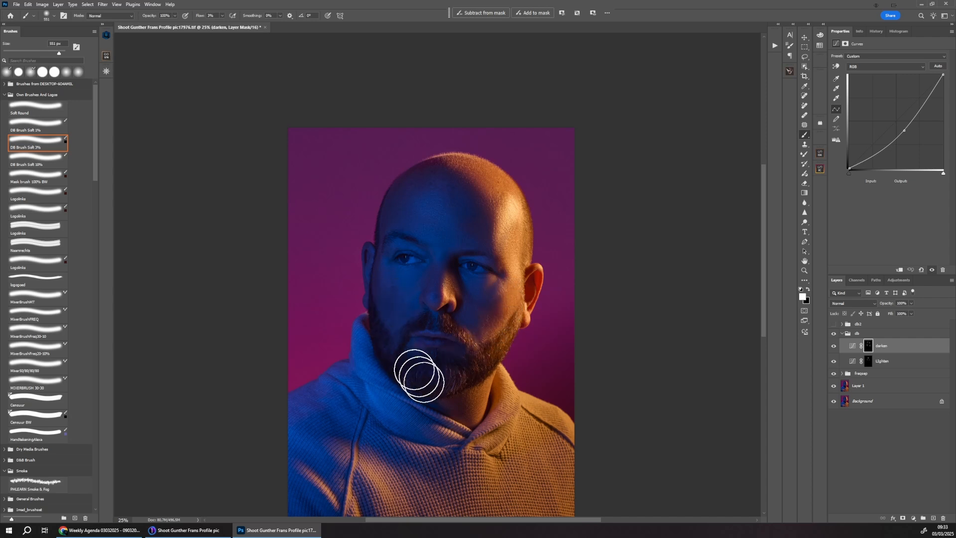
right_click(482, 373, "alt")
mouse_move(458, 379)
left_mouse_down()
mouse_move(518, 316)
mouse_move(479, 375)
mouse_move(477, 402)
mouse_move(520, 312)
mouse_move(500, 345)
mouse_move(489, 348)
mouse_move(513, 330)
mouse_move(477, 350)
mouse_move(460, 333)
mouse_move(476, 356)
mouse_move(414, 358)
left_mouse_up()
right_click(508, 338, "alt")
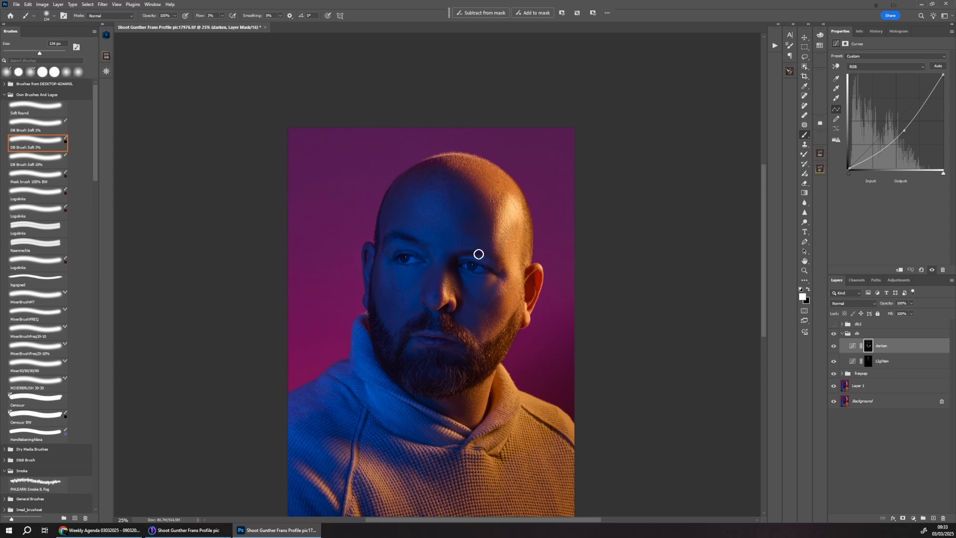
Refine the darker facial contours around the brow and side of the head on the darken mask with a smaller brush.
key("bracketleft")
key("bracketleft")
key("bracketleft")
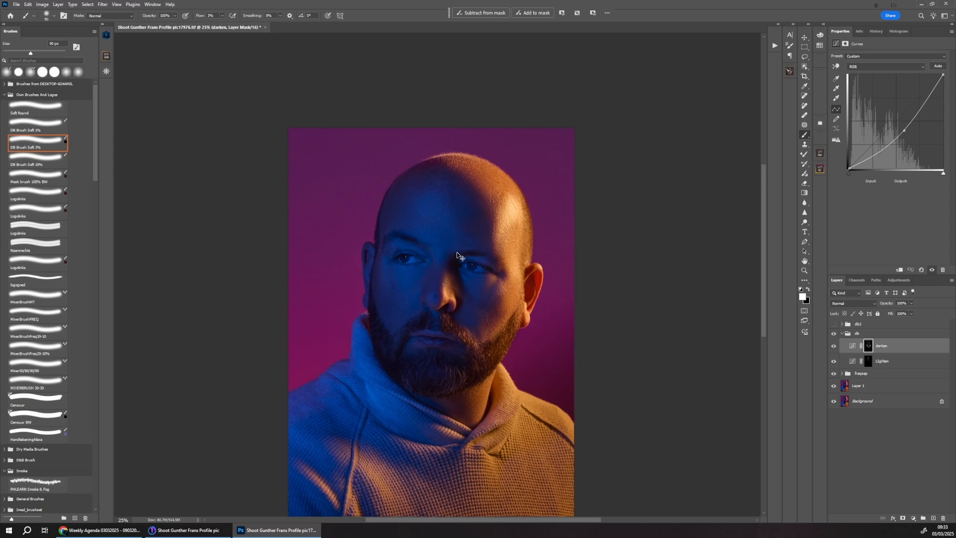
key("ctrl+minus")
key("ctrl+plus")
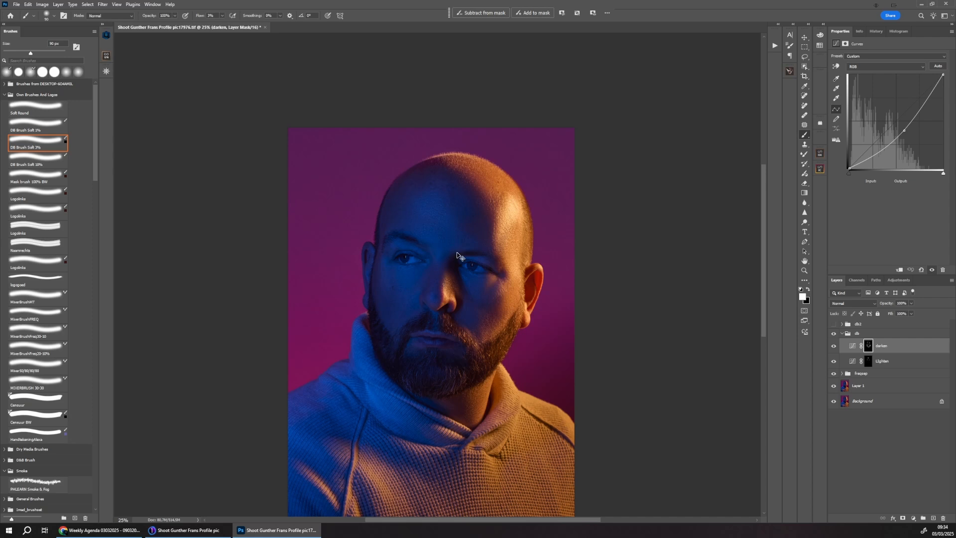
key("ctrl+plus")
key("ctrl+minus")
key("ctrl+minus")
right_click(457, 252, "alt")
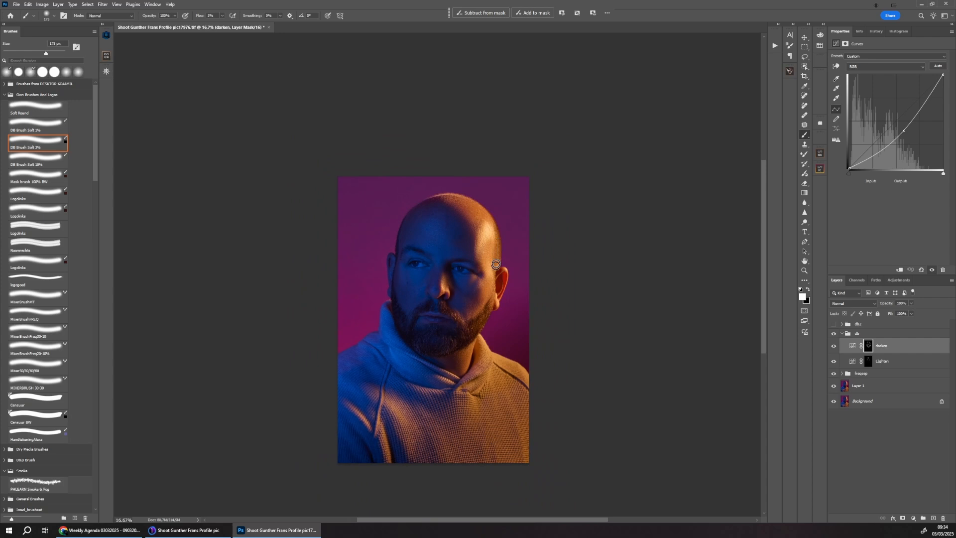
key("bracketleft")
key("bracketleft")
key("bracketleft")
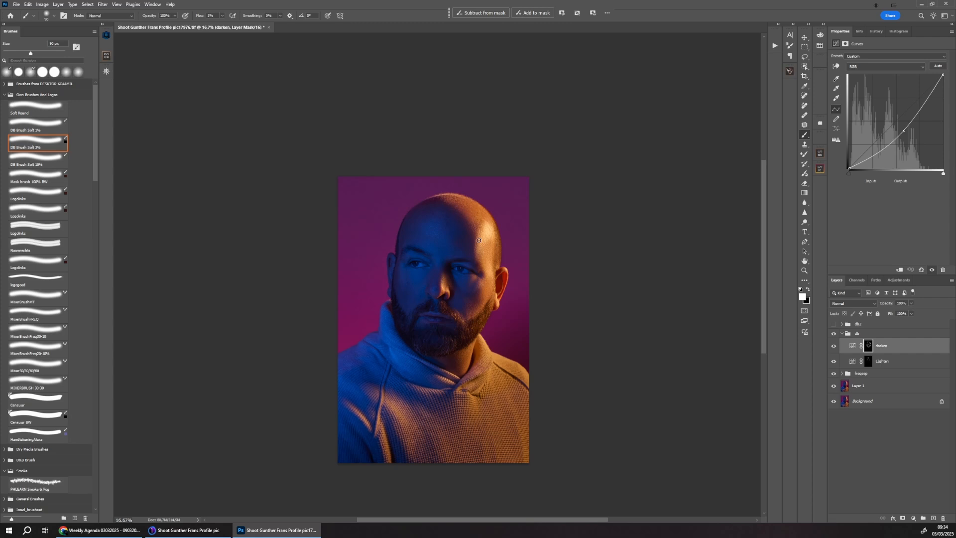
Brighten smaller areas of the face on the Lighten mask with a reduced soft brush.
key("alt+bracketleft")
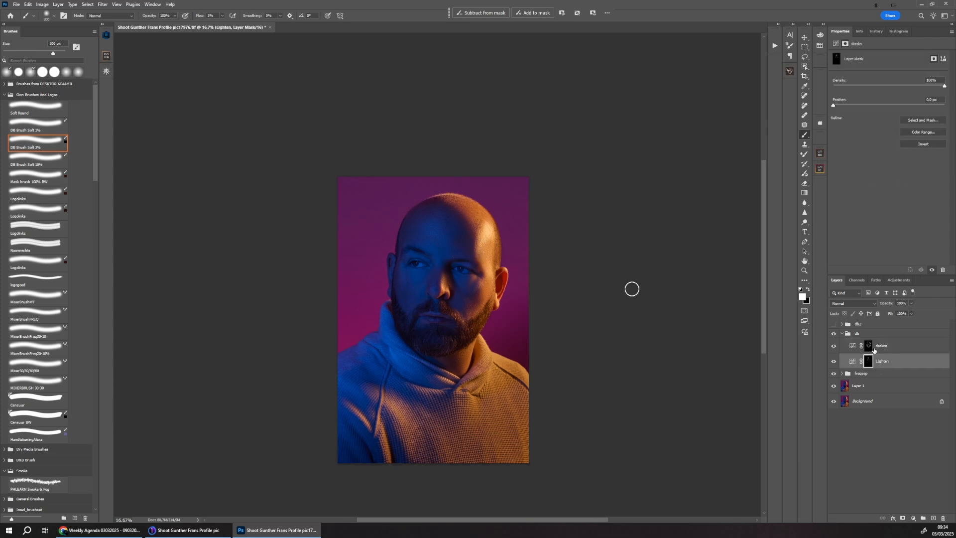
key("bracketright")
key("bracketleft")
key("bracketleft")
key("bracketleft")
key("bracketleft")
key("ctrl+plus")
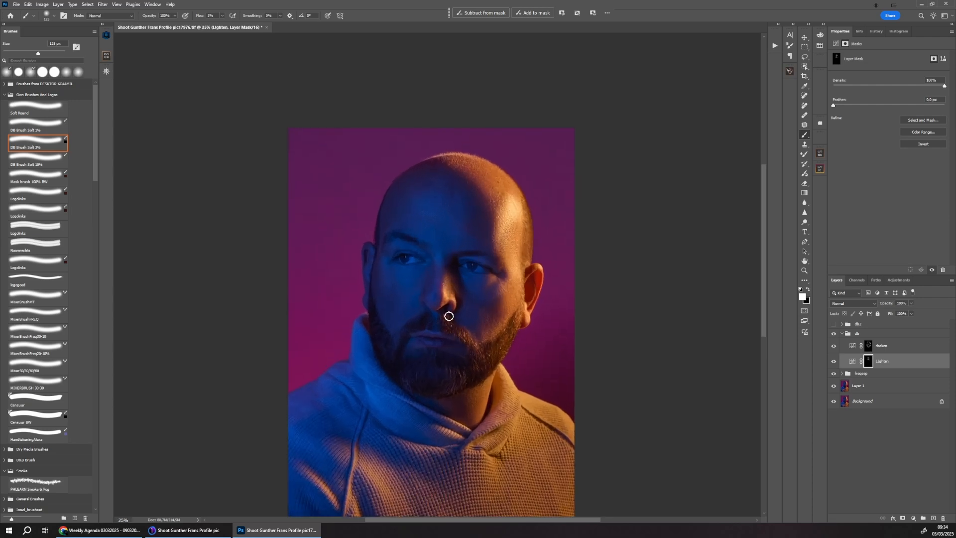
Lower the opacity of the db group slightly.
left_click(870, 335)
key("v")
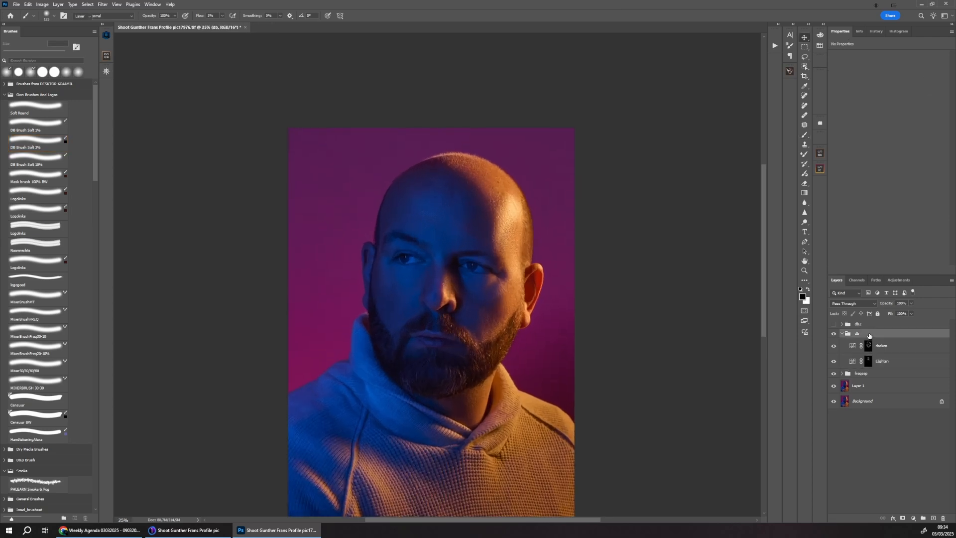
key("5")
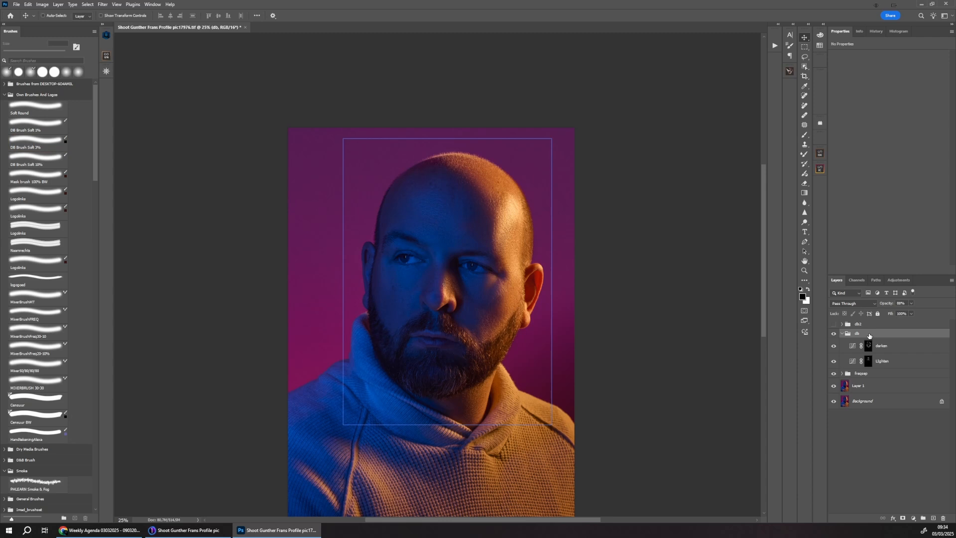
Add a Curves layer above the db group, raise its curve strongly to brighten, and invert its mask to black.
key("ctrl+minus")
key("ctrl+plus")
key("ctrl+plus")
key("ctrl+plus")
key("ctrl+plus")
key("ctrl+plus")
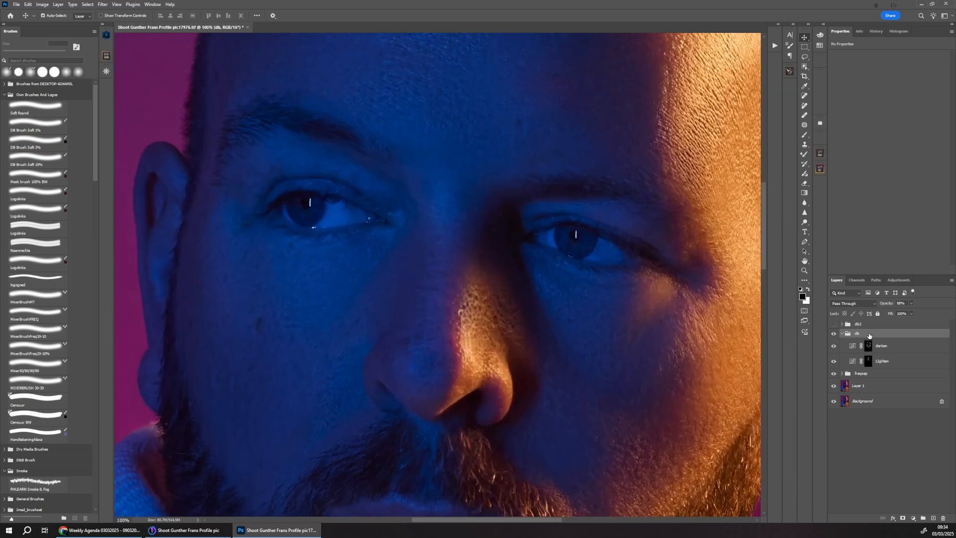
left_click_drag(592, 312, 506, 368)
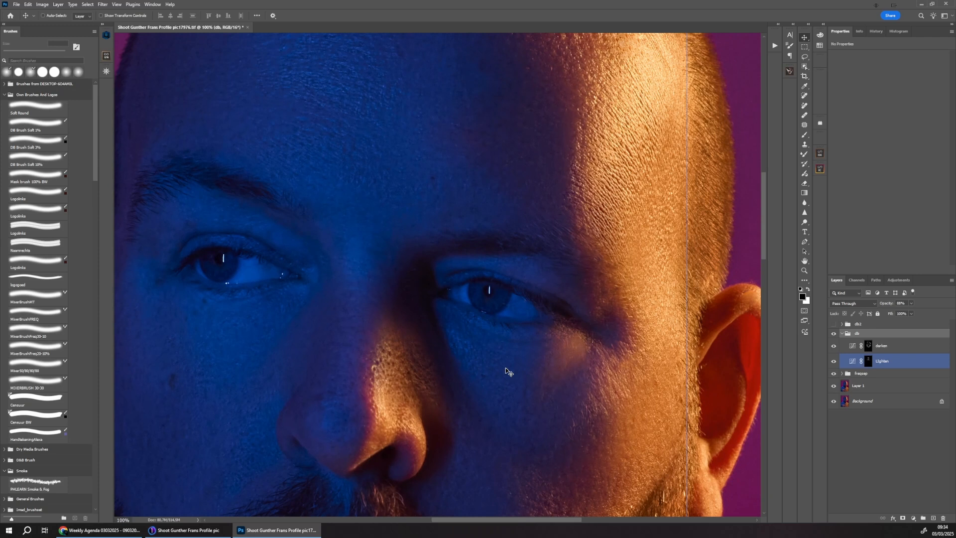
left_click(913, 518)
left_click(902, 425)
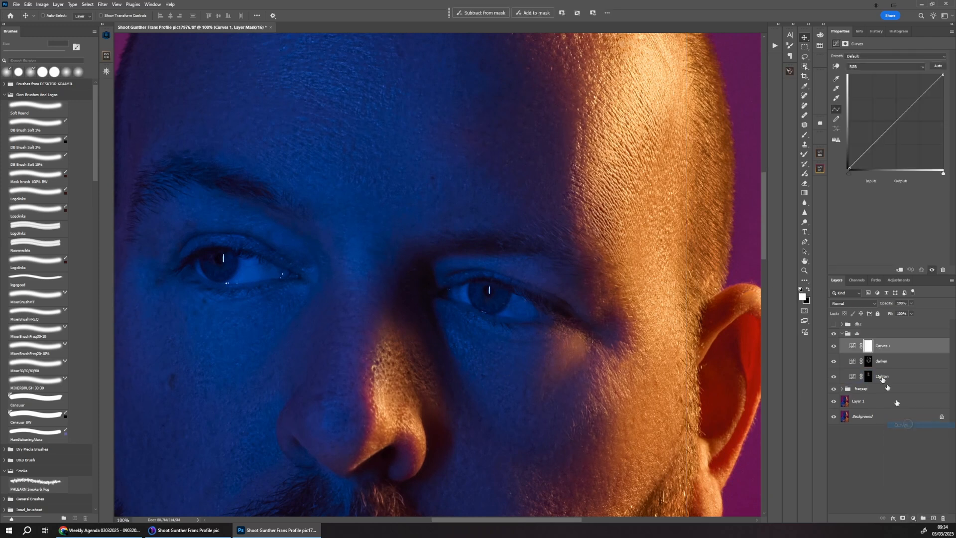
left_click_drag(882, 346, 878, 329)
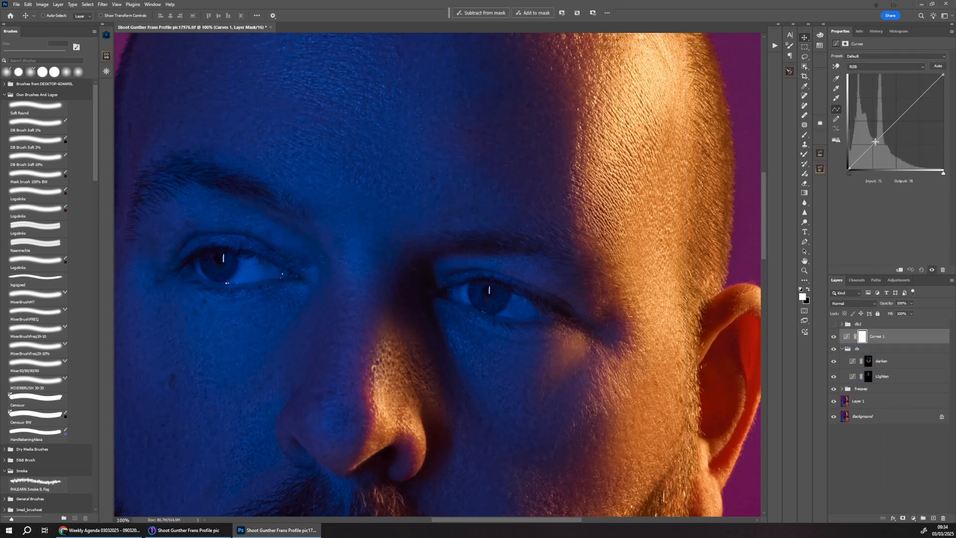
left_click_drag(872, 140, 863, 134)
key("ctrl+i")
Brighten the irises of both eyes on the new Curves mask with the DB Brush Soft 3% at a small size.
key("b")
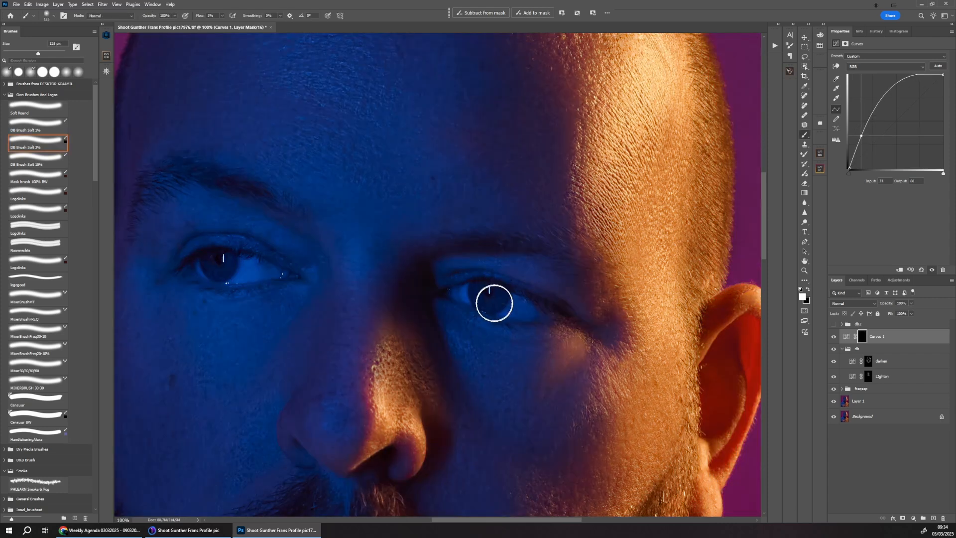
right_click(495, 304, "alt")
mouse_move(490, 305)
left_mouse_down()
mouse_move(474, 302)
mouse_move(500, 302)
left_mouse_up()
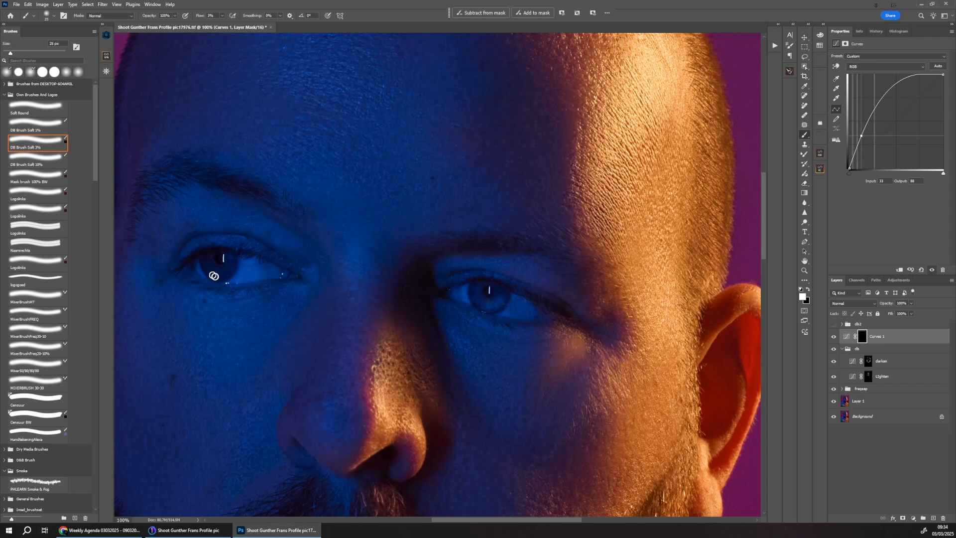
left_click_drag(214, 276, 211, 269)
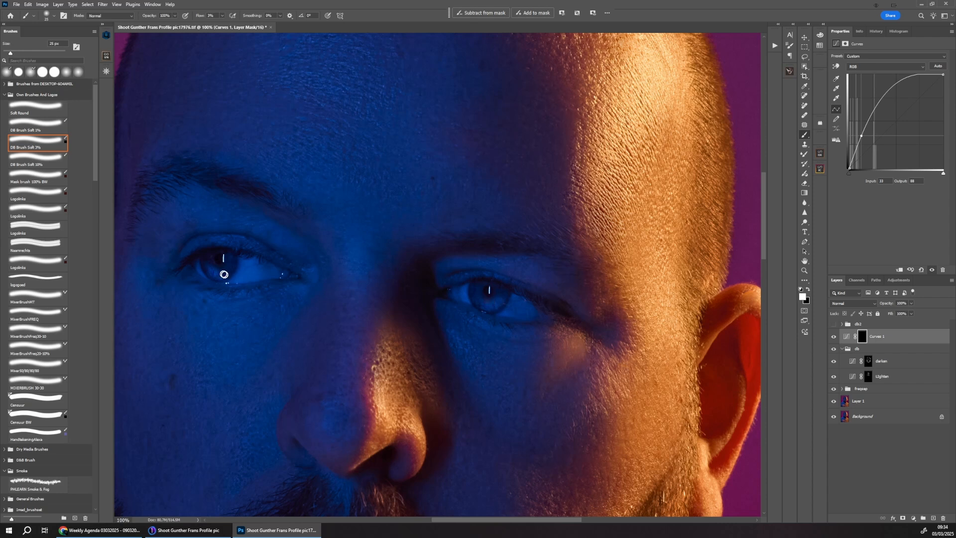
right_click(493, 308)
left_click_drag(492, 305, 496, 300)
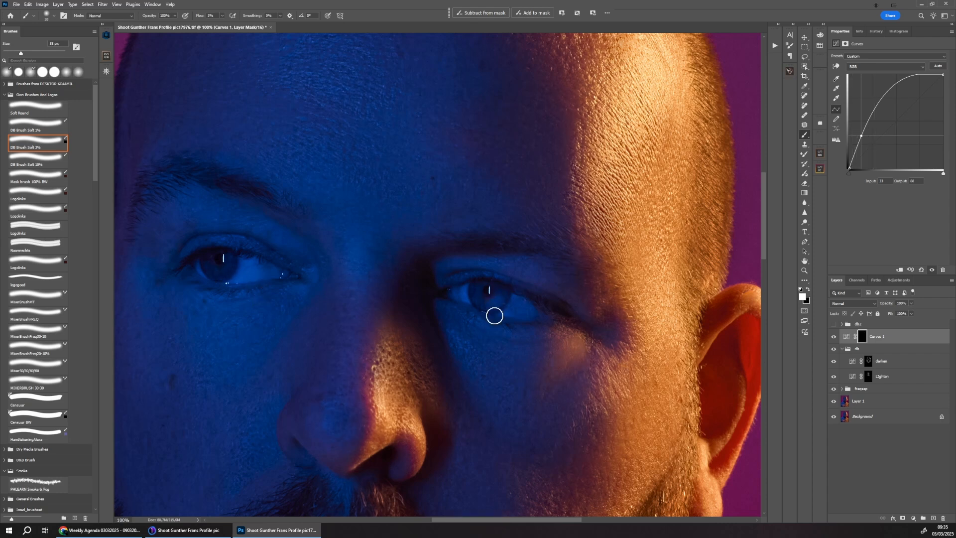
left_click_drag(222, 274, 229, 270)
key("ctrl+minus")
key("ctrl+minus")
key("ctrl+minus")
key("ctrl+minus")
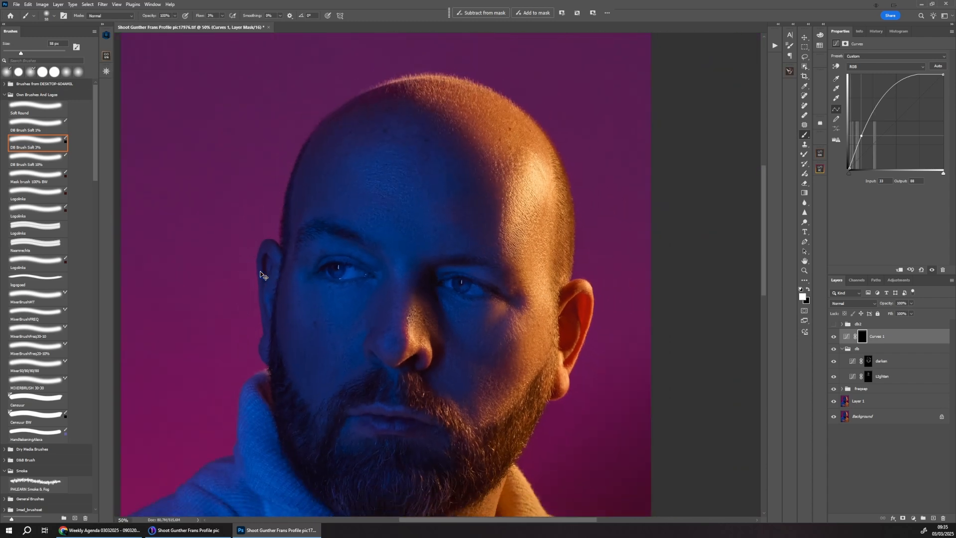
key("ctrl+plus")
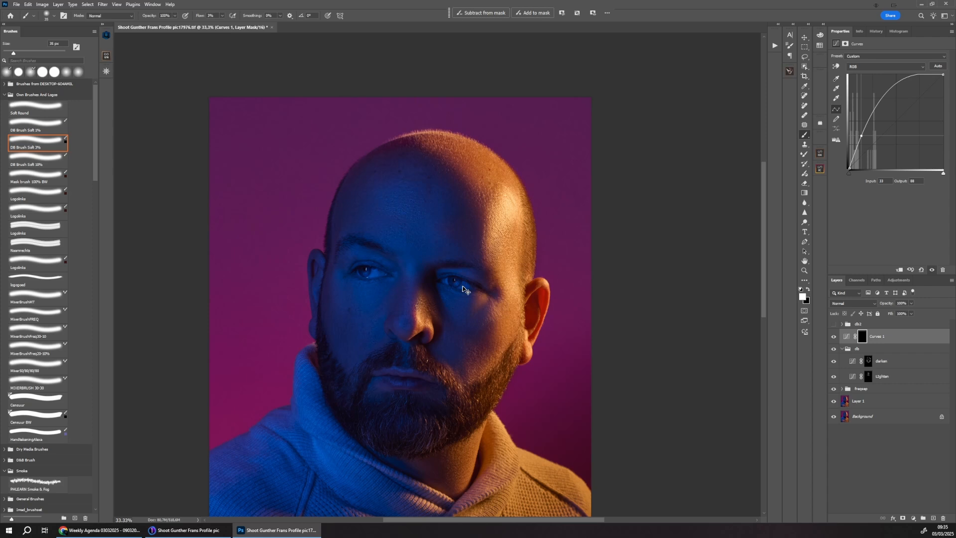
Set the eye-brightening Curves layer to Screen blend mode and reduce its opacity.
scroll(463, 288, "down", 2)
scroll(463, 287, "up", 3)
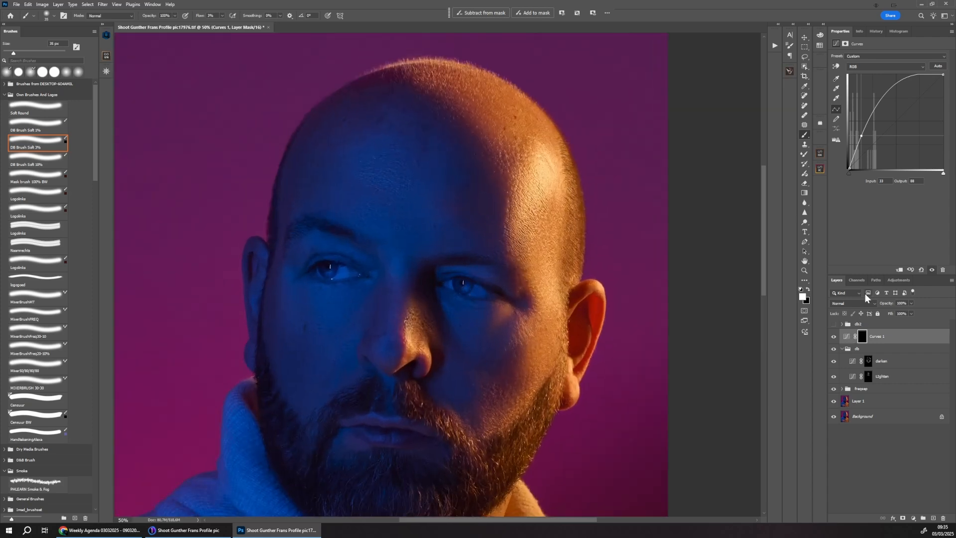
left_click(852, 303)
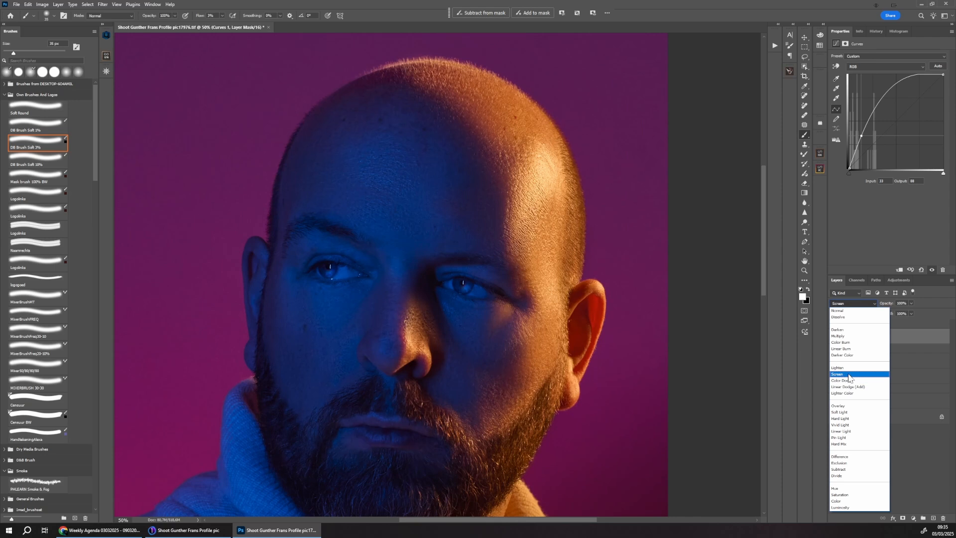
left_click(849, 376)
key("v")
key("5")
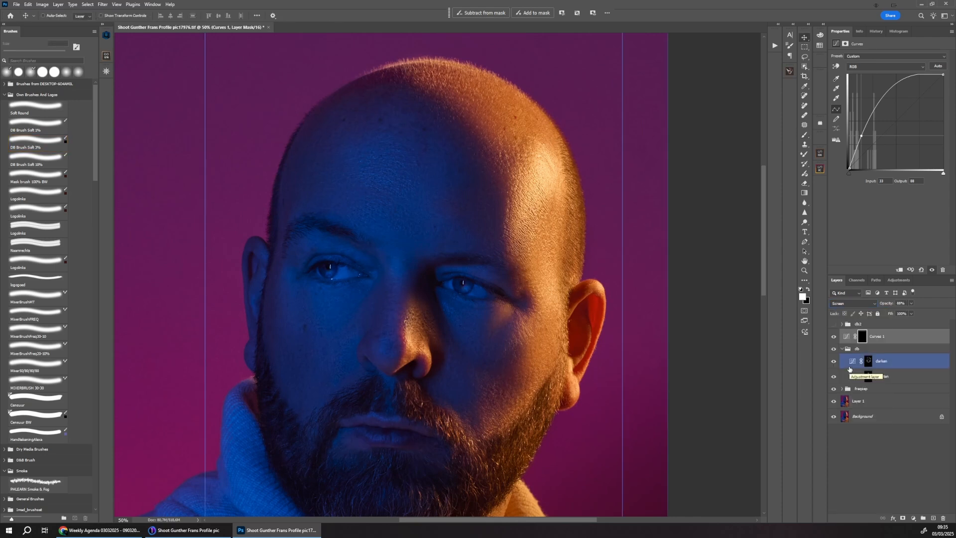
Soften the Curves 1 mask with Gaussian Blur, using a 10-pixel radius and a second pass at 2 pixels.
key("ctrl+minus")
key("ctrl+minus")
key("ctrl+minus")
key("ctrl+plus")
key("ctrl+plus")
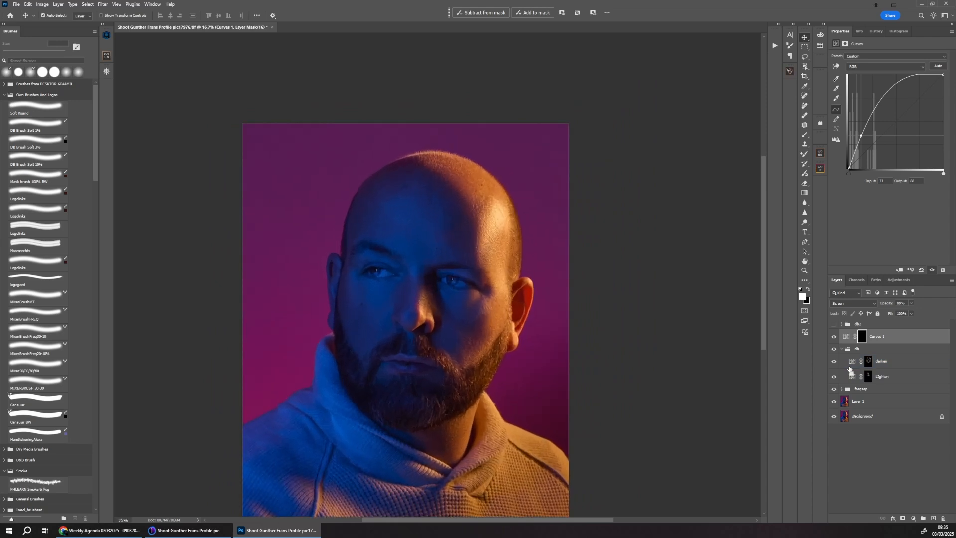
key("ctrl+alt+f")
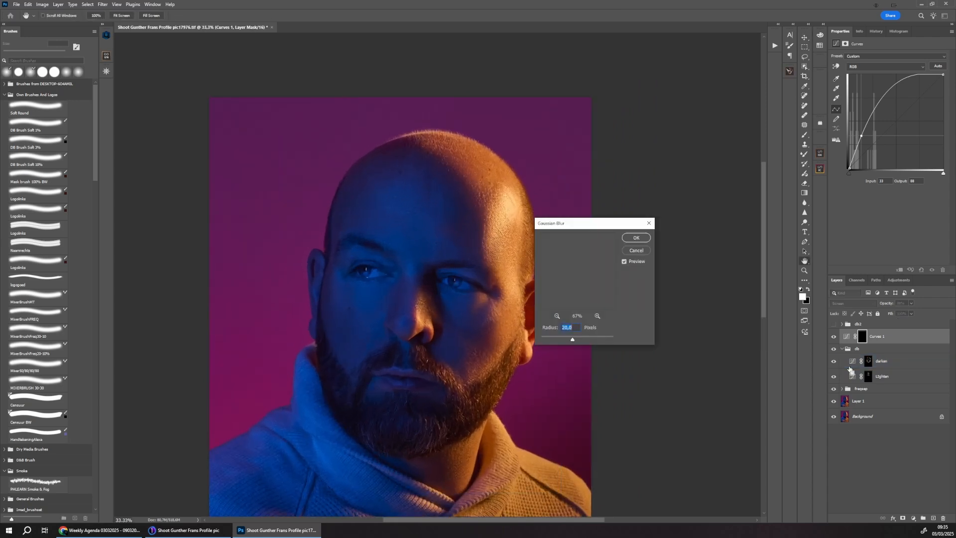
type("10")
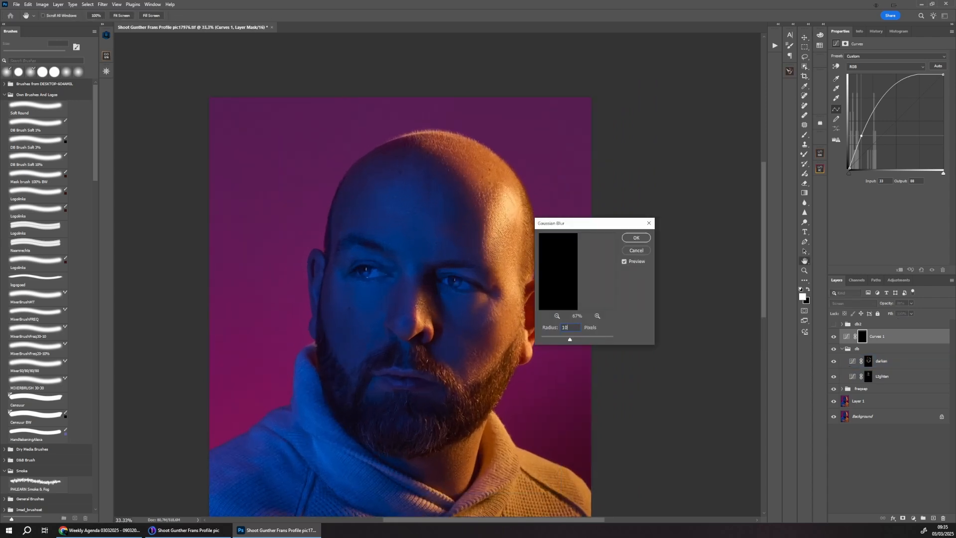
key("Return")
left_click(851, 366)
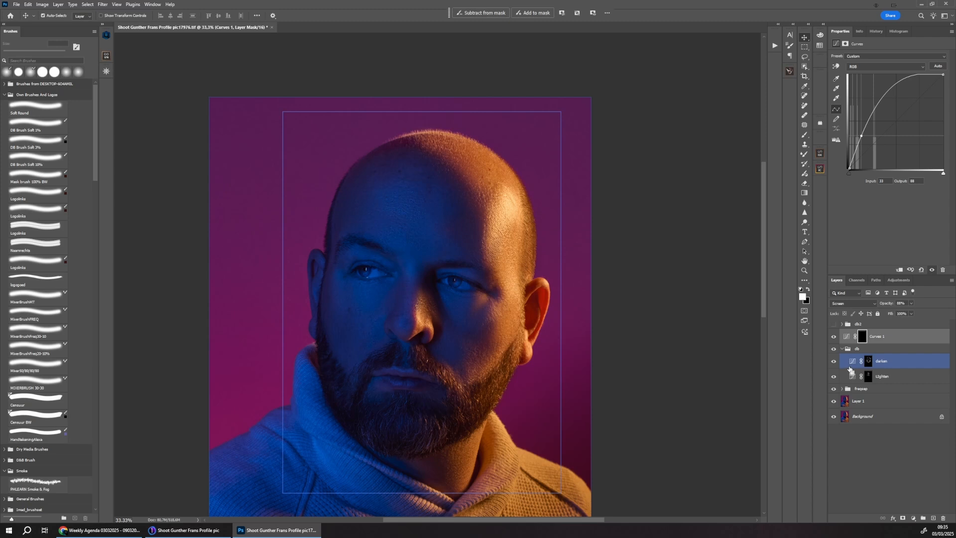
key("ctrl+alt+f")
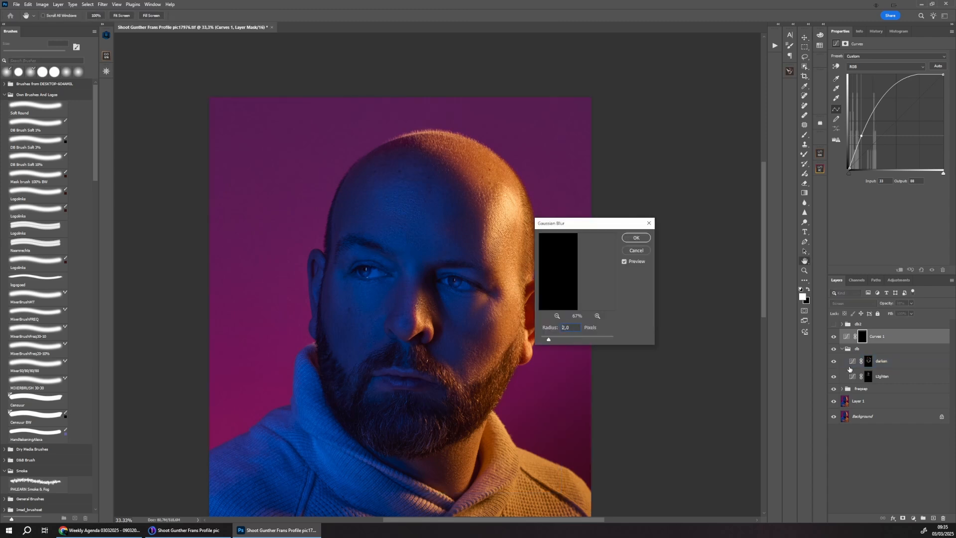
key("Return")
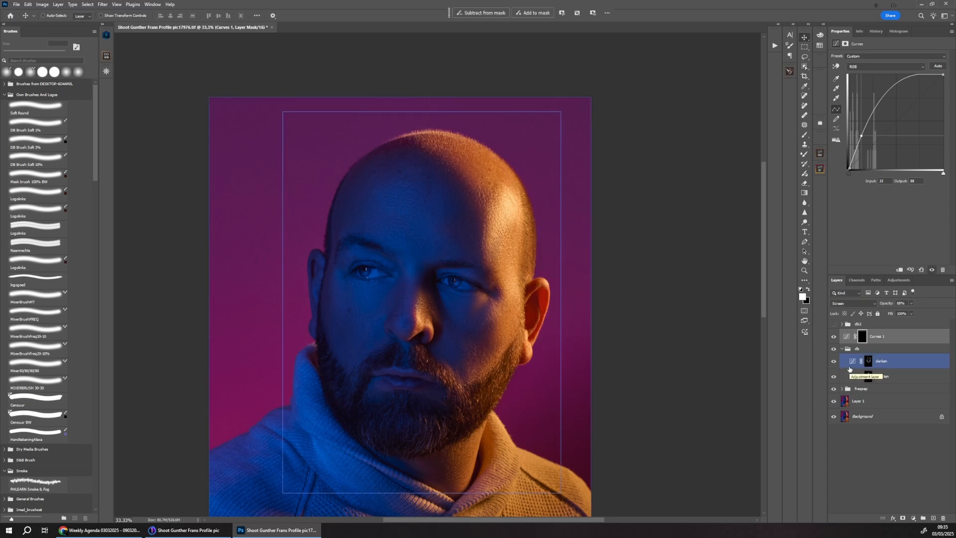
Adjust the Curves 1 layer's opacity, trying 75% and settling on 50%.
left_click_drag(889, 305, 884, 307)
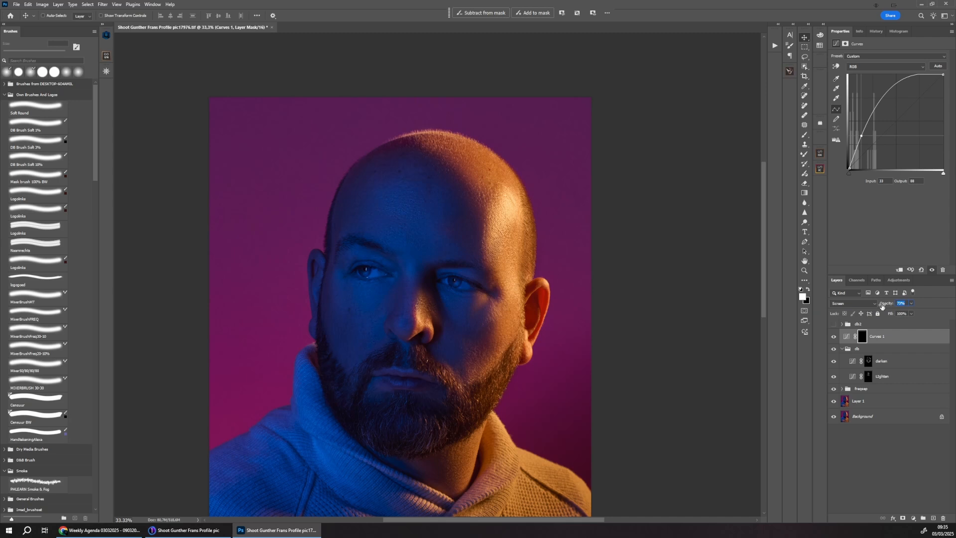
key("ctrl+minus")
key("ctrl+minus")
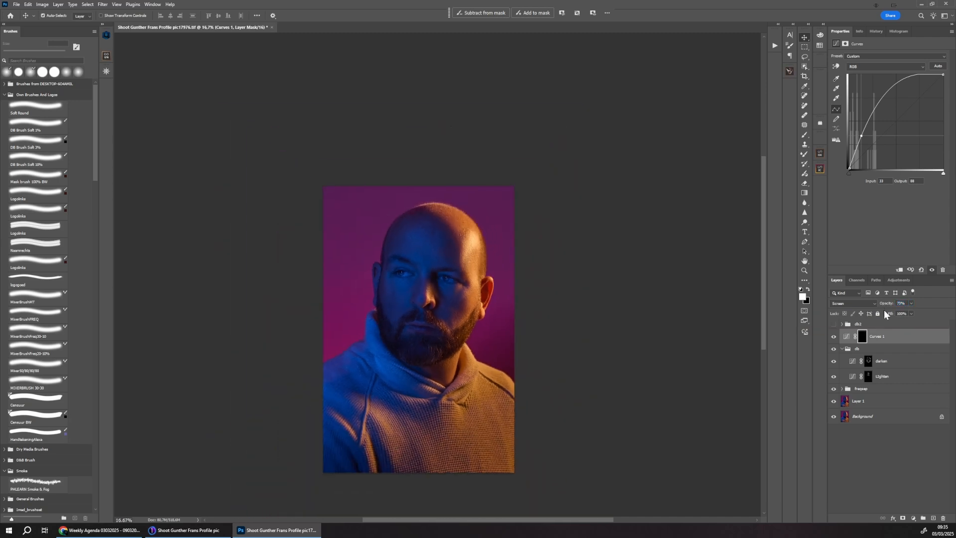
key("ctrl+plus")
key("ctrl+plus")
key("ctrl+plus")
key("ctrl+plus")
key("5")
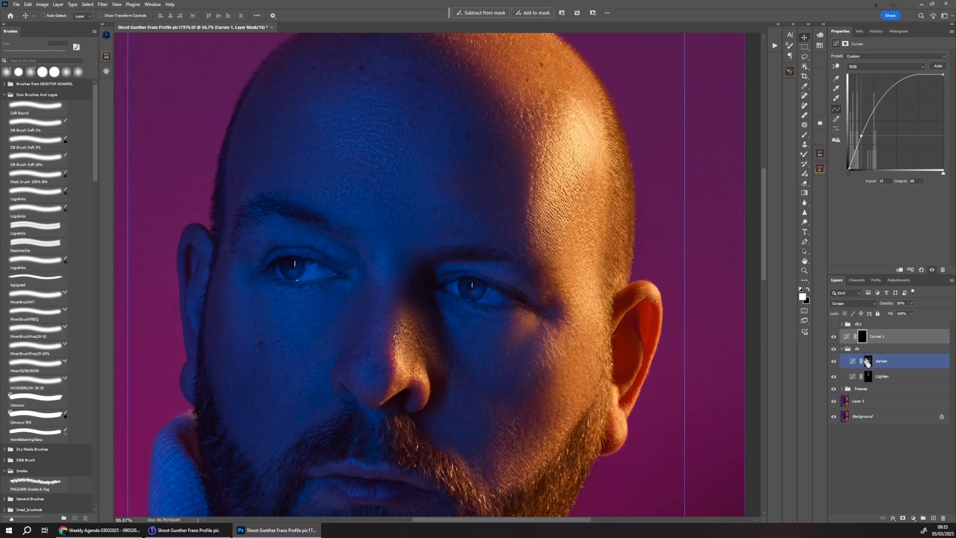
Add a second, more strongly brightening Curves layer above Curves 1 and invert its mask to black.
left_click(916, 519)
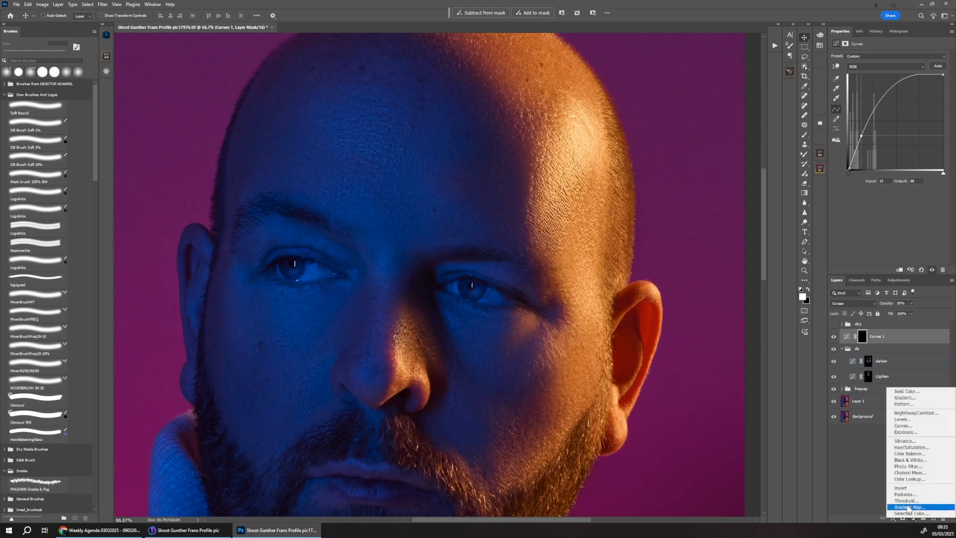
left_click(919, 428)
left_click_drag(876, 141, 859, 123)
key("ctrl+i")
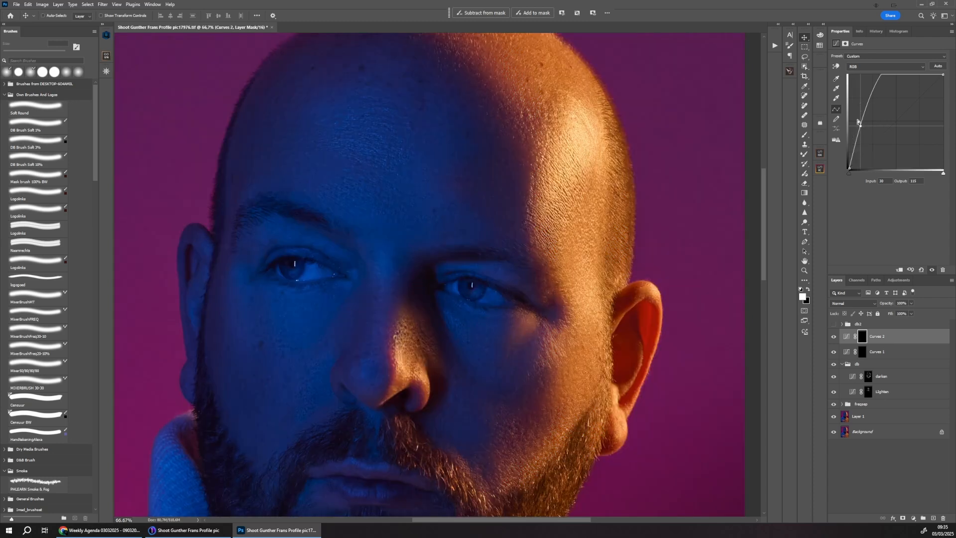
Paint small highlights into the irises on the Curves 2 mask with the DB Brush Soft 3% at 15 px.
key("b")
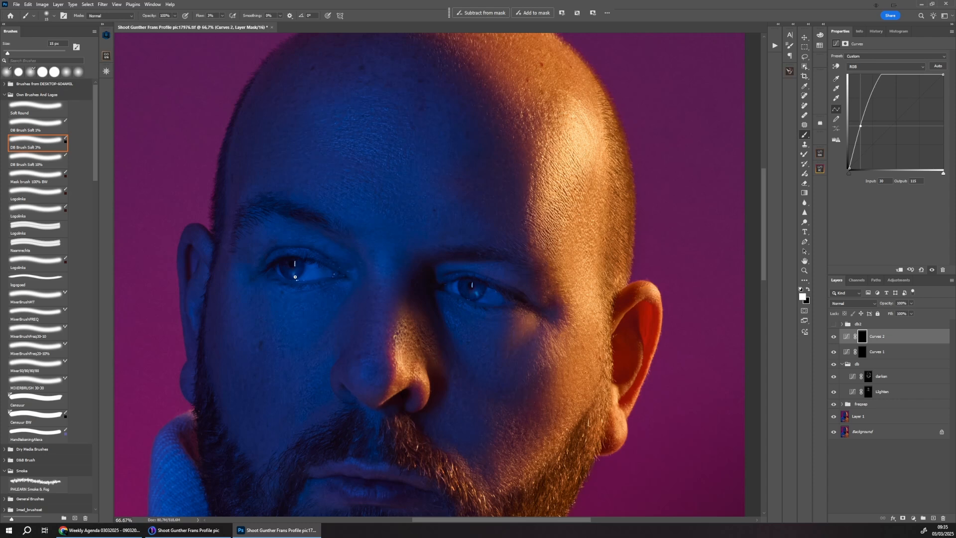
key("ctrl+minus")
key("ctrl+minus")
key("ctrl+minus")
key("ctrl+minus")
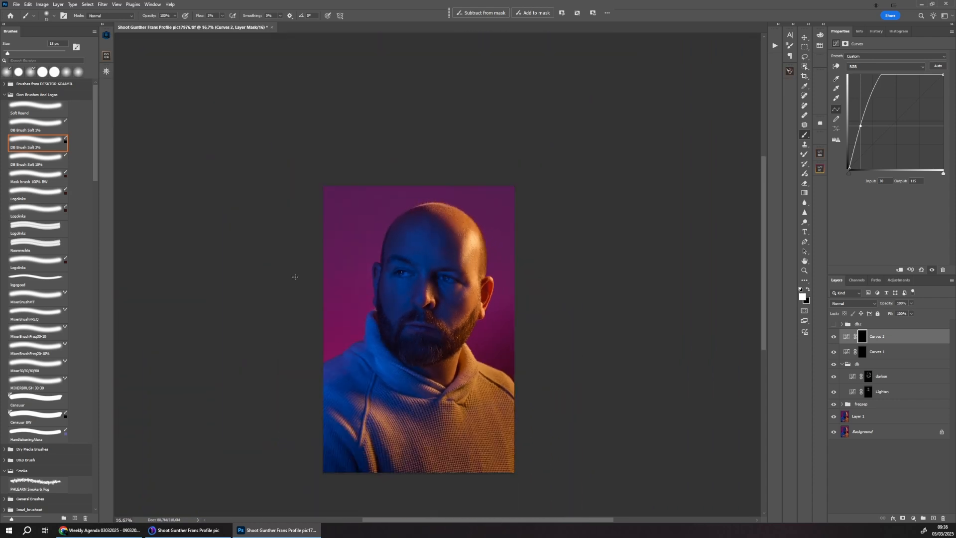
Soften the Curves 2 mask with Gaussian Blur, using a 20-pixel radius and a second application at 10 pixels.
key("ctrl+plus")
key("ctrl+alt+f")
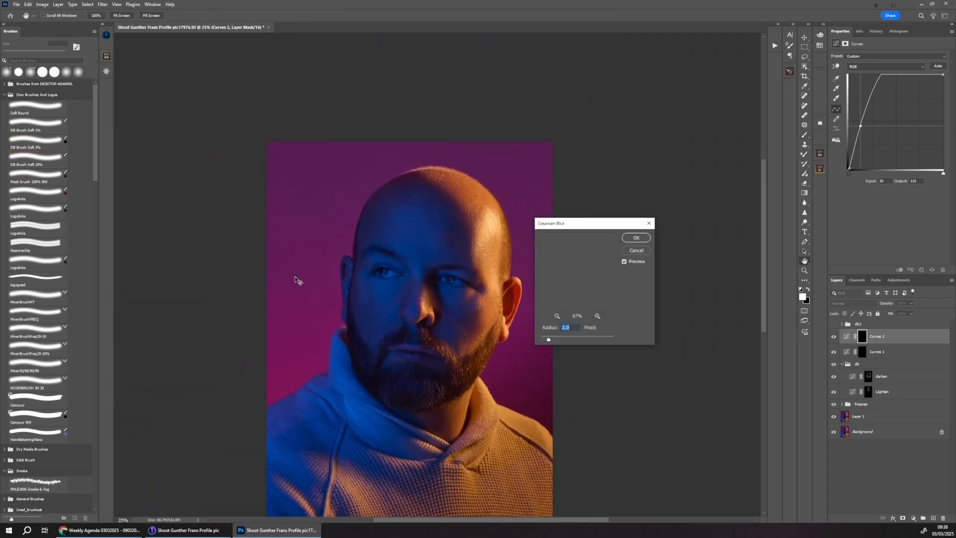
type("20")
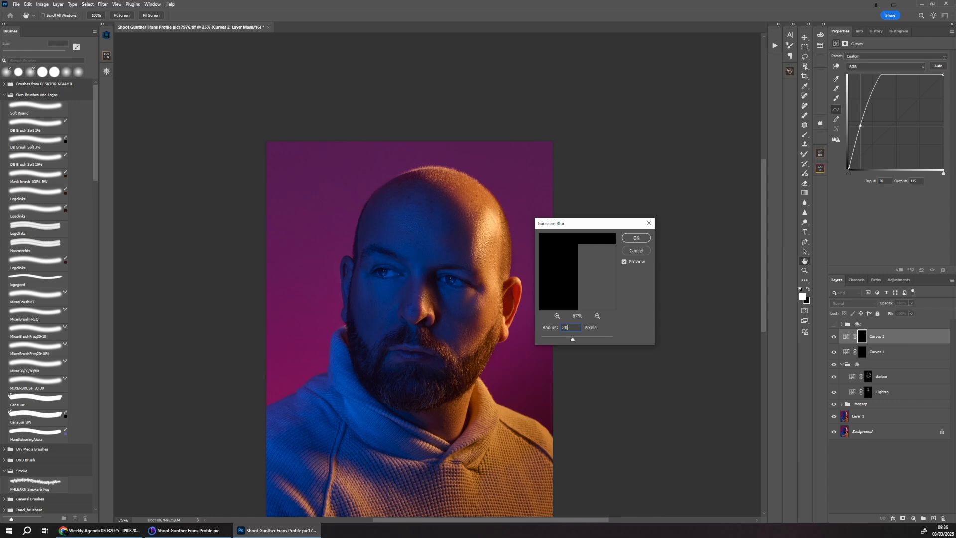
key("Return")
key("b")
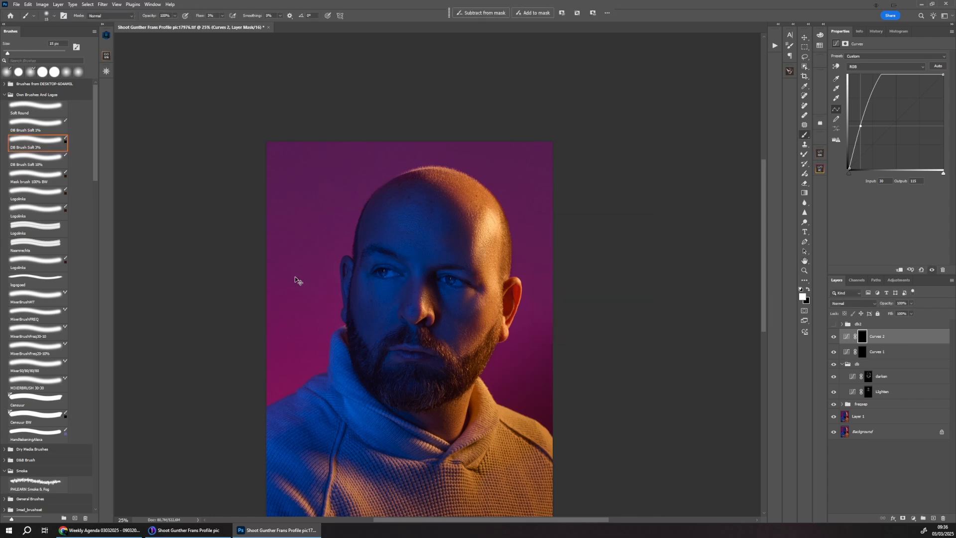
key("ctrl+alt+f")
type("10")
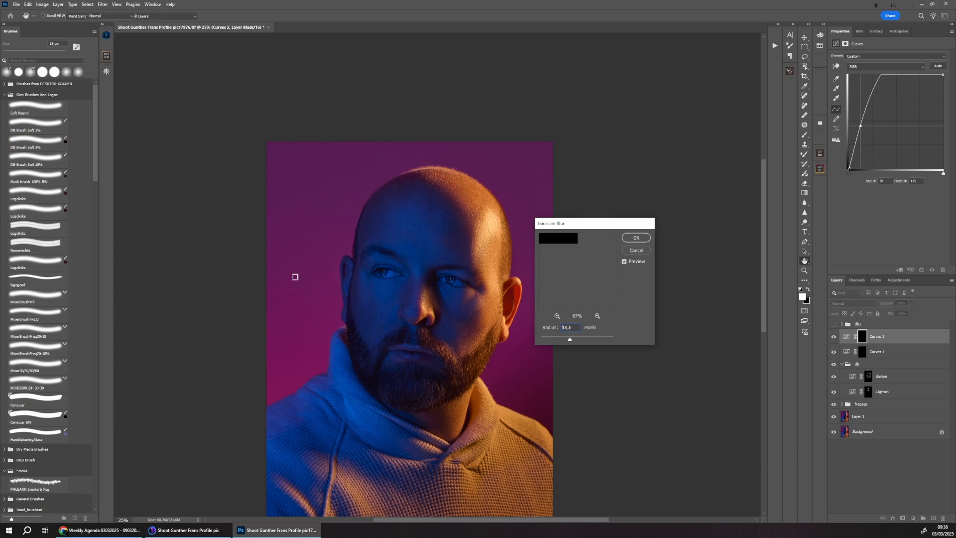
key("Return")
key("ctrl+plus")
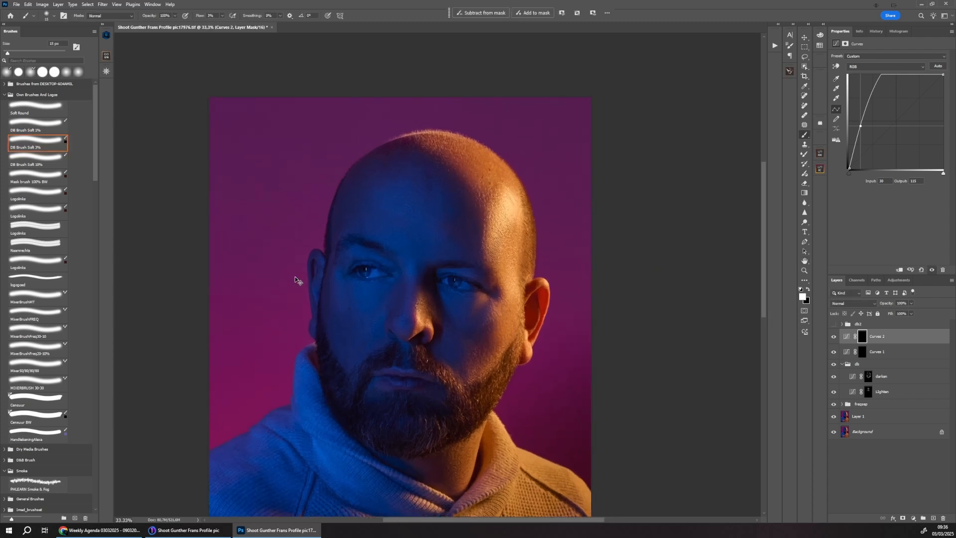
key("ctrl+minus")
key("ctrl+minus")
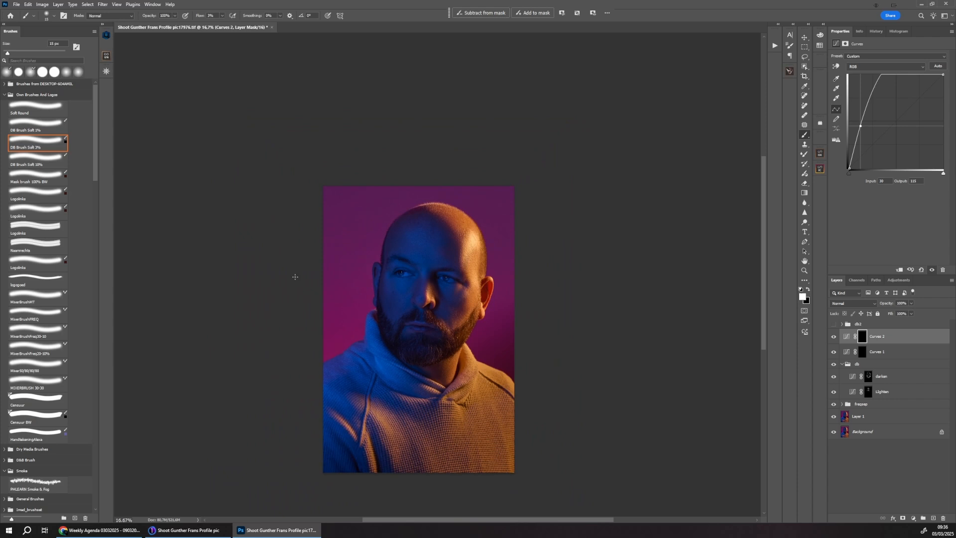
Delete the hidden db2 group and add a new Curves layer at the top of the layer stack.
left_click(848, 324)
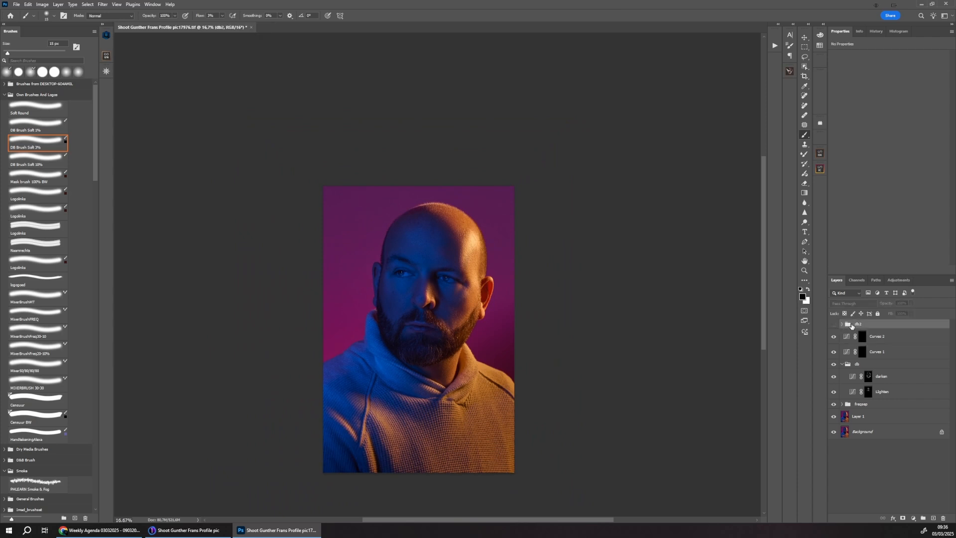
key("Delete")
left_click(915, 519)
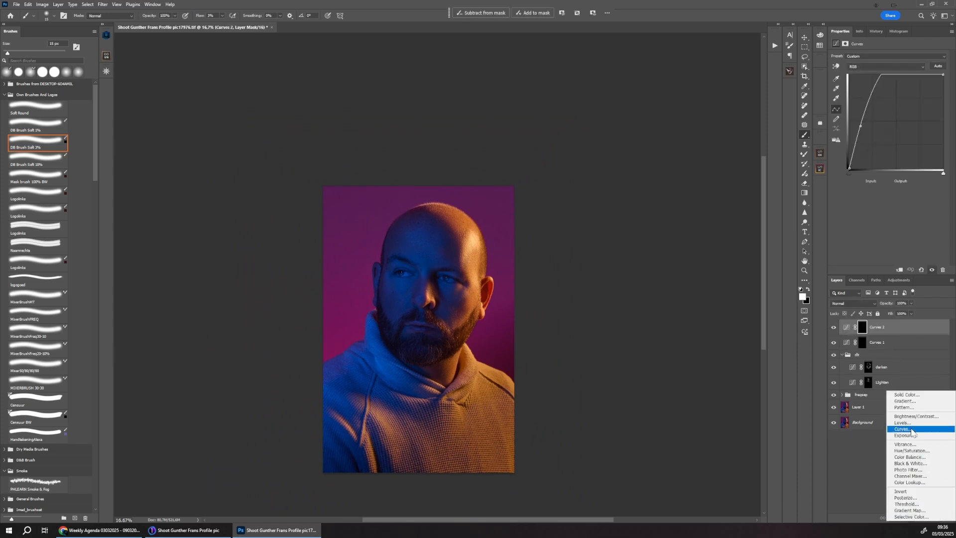
left_click(917, 428)
Group the Curves 2 and Curves 1 layers as "eyes", save the document, and collapse the db group.
left_click(883, 344)
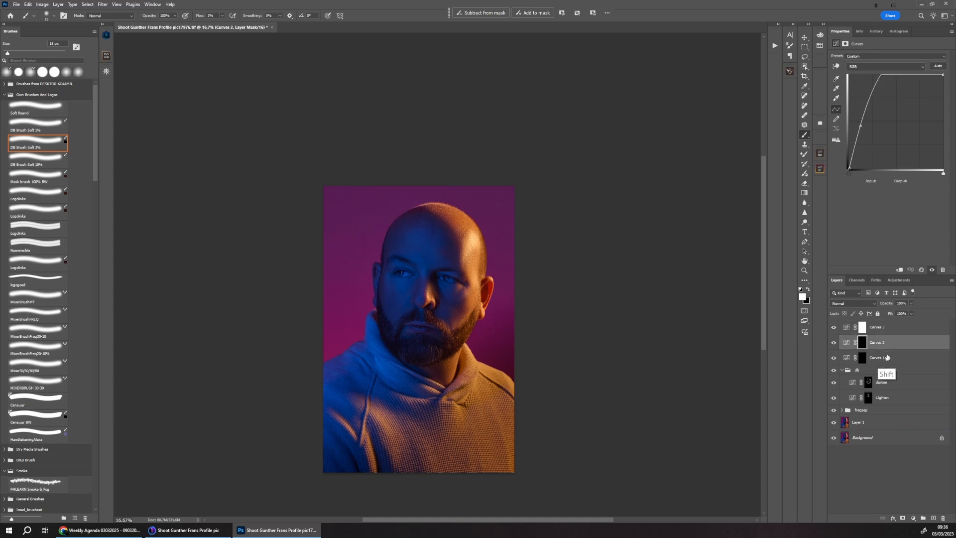
left_click(890, 358, "shift")
key("ctrl+g")
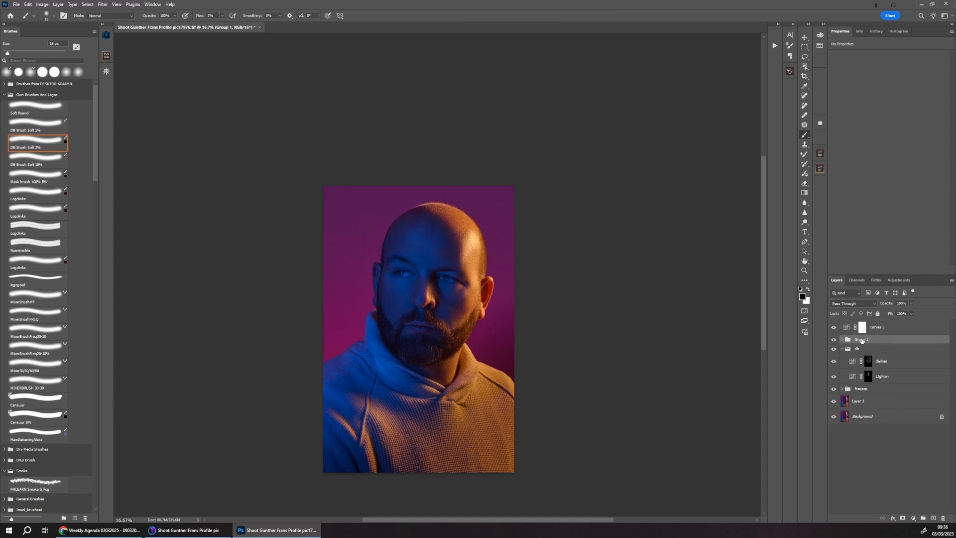
double_click(862, 340)
type("d")
key("Return")
key("ctrl+s")
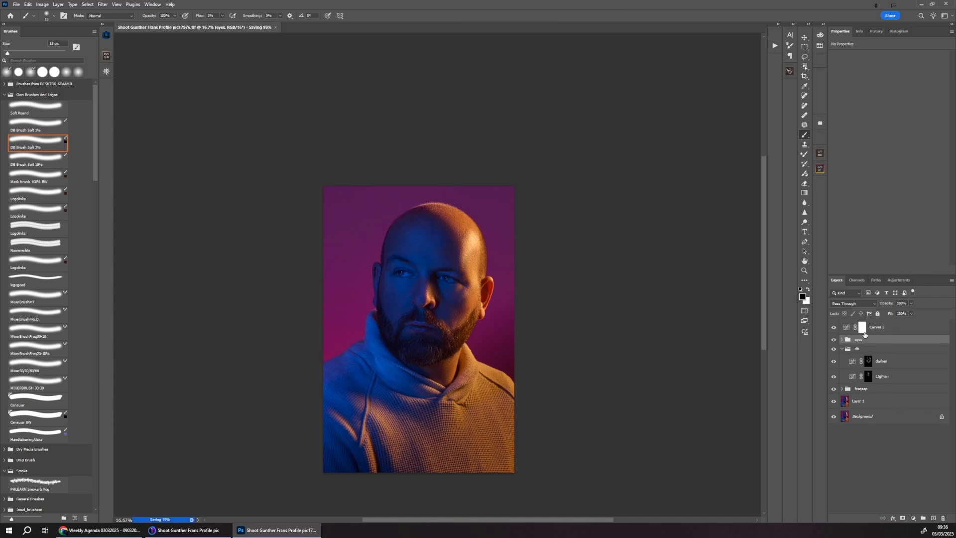
left_click(846, 351)
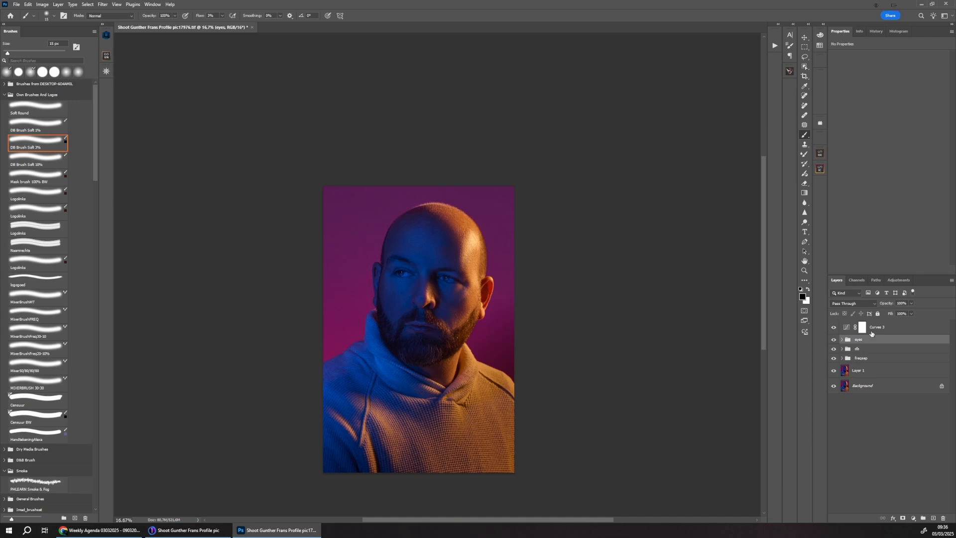
On the Curves 3 green channel, nudge the black point inward, move the white point to input 211, and compare before and after.
left_click(872, 327)
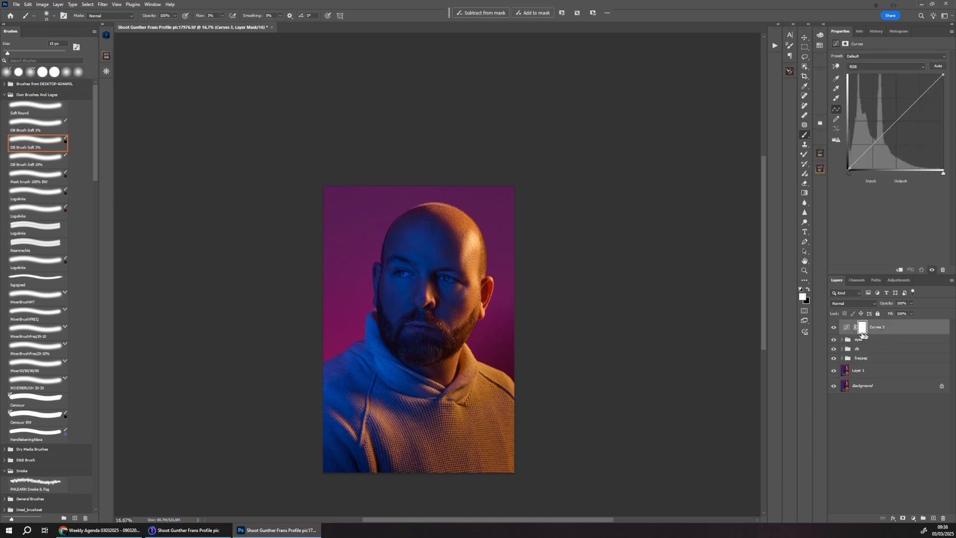
left_click(869, 67)
left_click(869, 86)
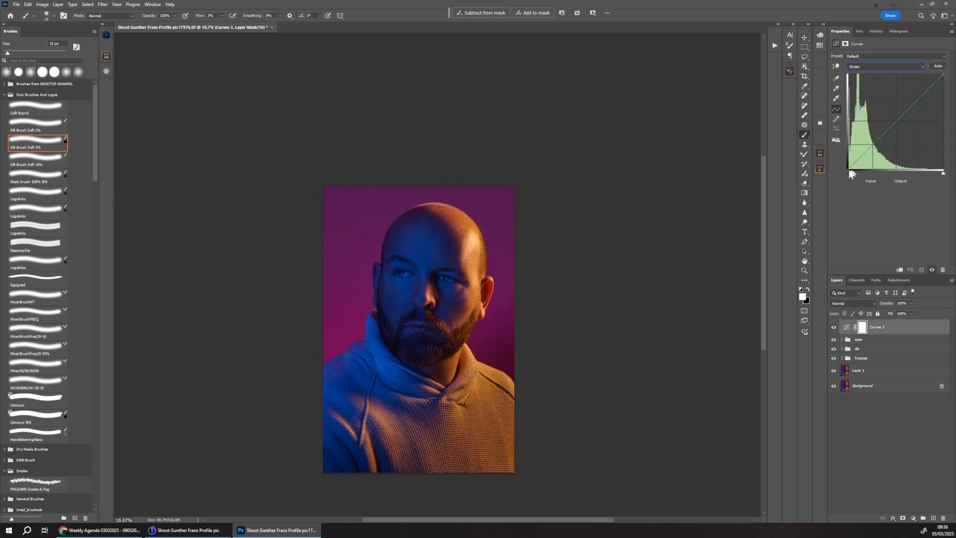
left_click_drag(850, 168, 852, 170)
mouse_move(940, 74)
left_mouse_down()
mouse_move(916, 74)
mouse_move(927, 74)
left_mouse_up()
left_click(834, 327)
left_click(834, 328)
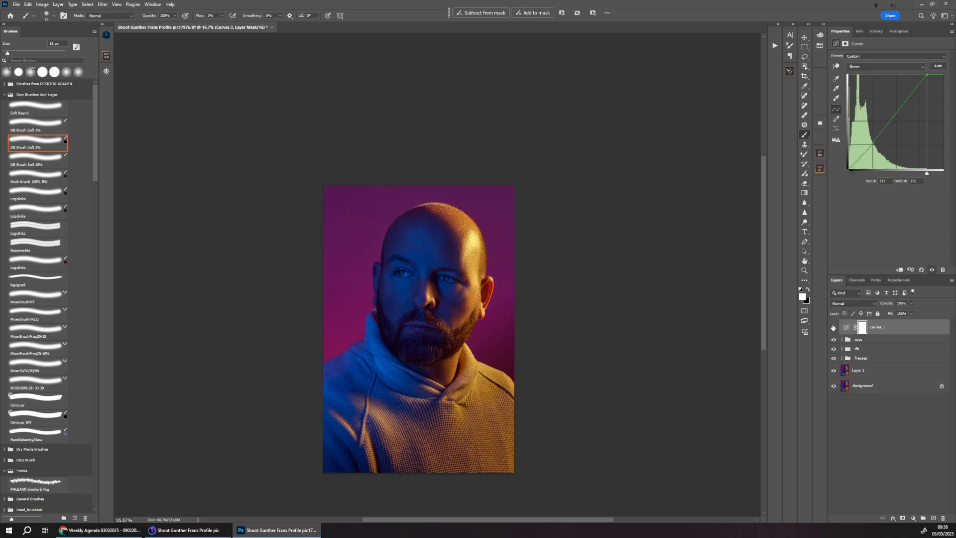
Add a Curves layer above Curves 3, setting its blue channel's white point to input 247 and lifting the black point slightly.
left_click(912, 518)
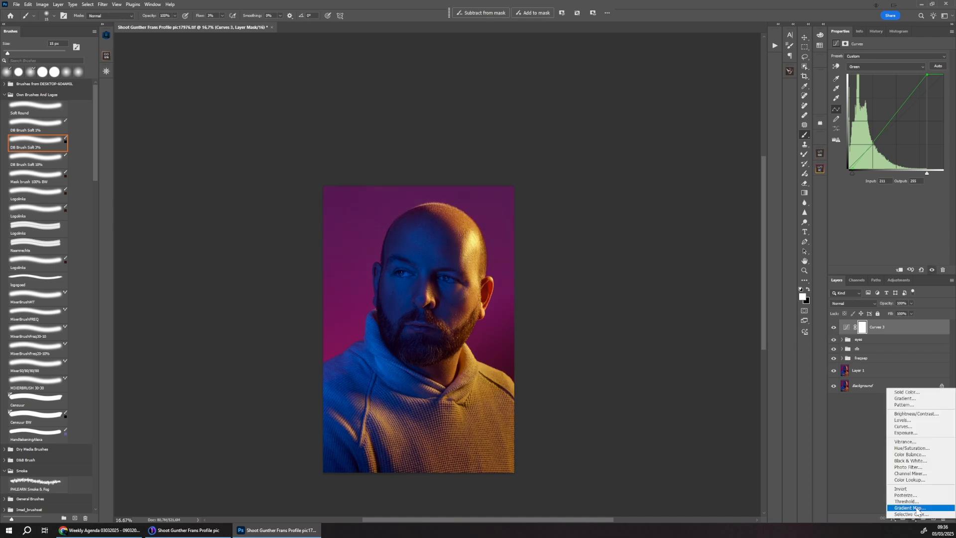
left_click(910, 427)
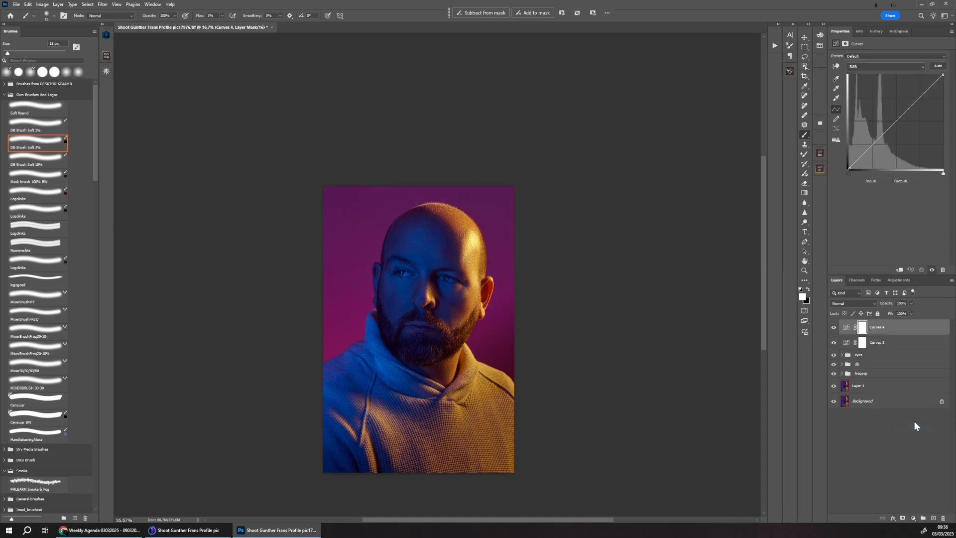
left_click(887, 66)
left_click(877, 94)
left_click_drag(851, 171, 846, 163)
left_click_drag(940, 77, 940, 87)
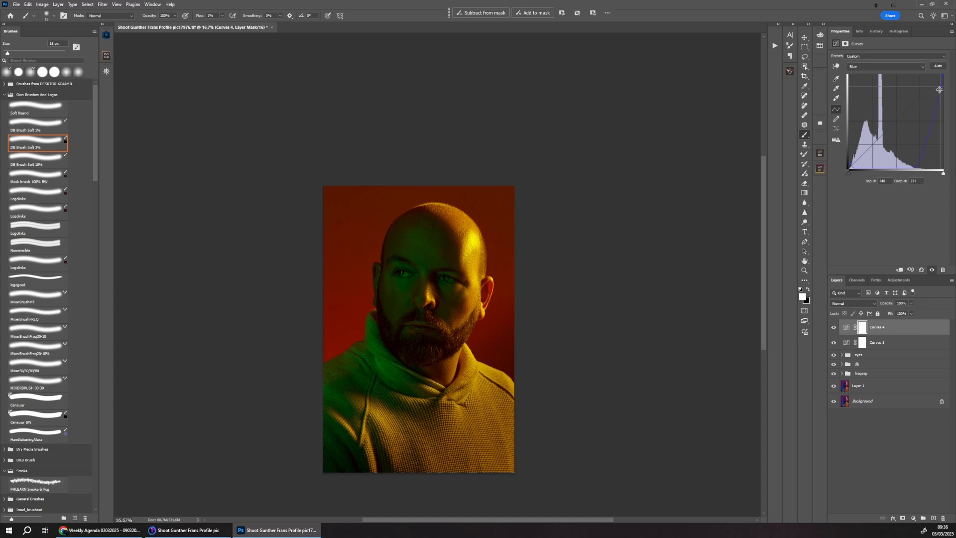
left_click_drag(940, 90, 939, 73)
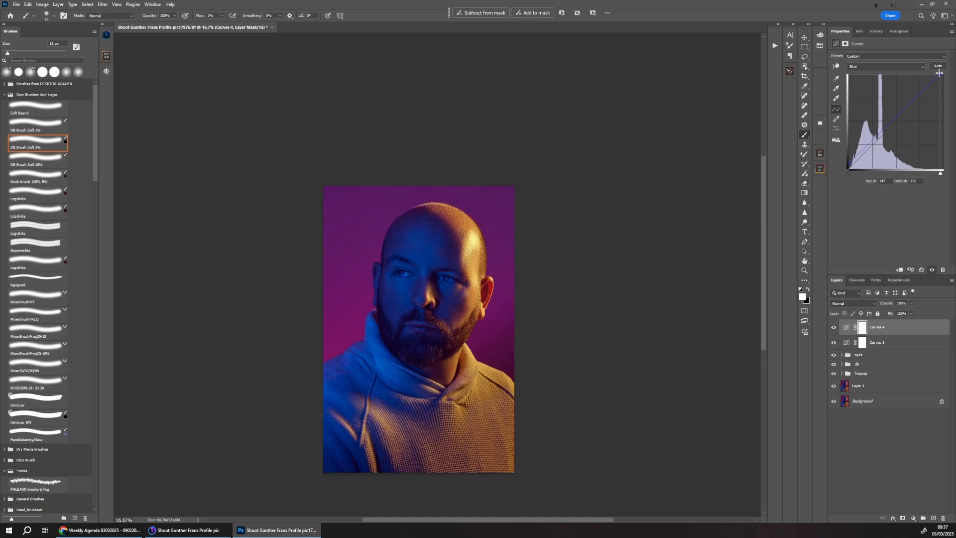
mouse_move(850, 169)
left_mouse_down()
mouse_move(866, 168)
mouse_move(845, 166)
left_mouse_up()
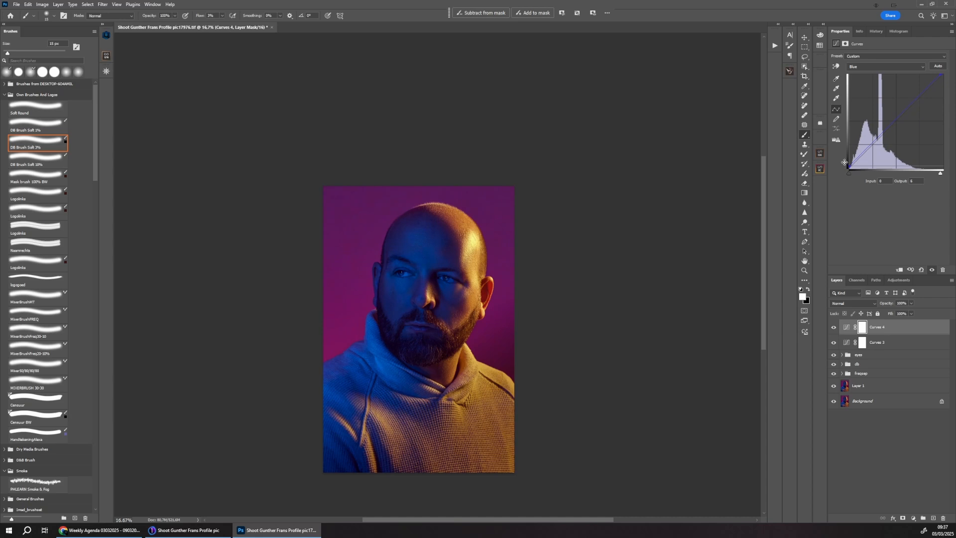
Add a Color Balance layer and set its highlights to +15 toward green and -60 toward yellow.
left_click(914, 519)
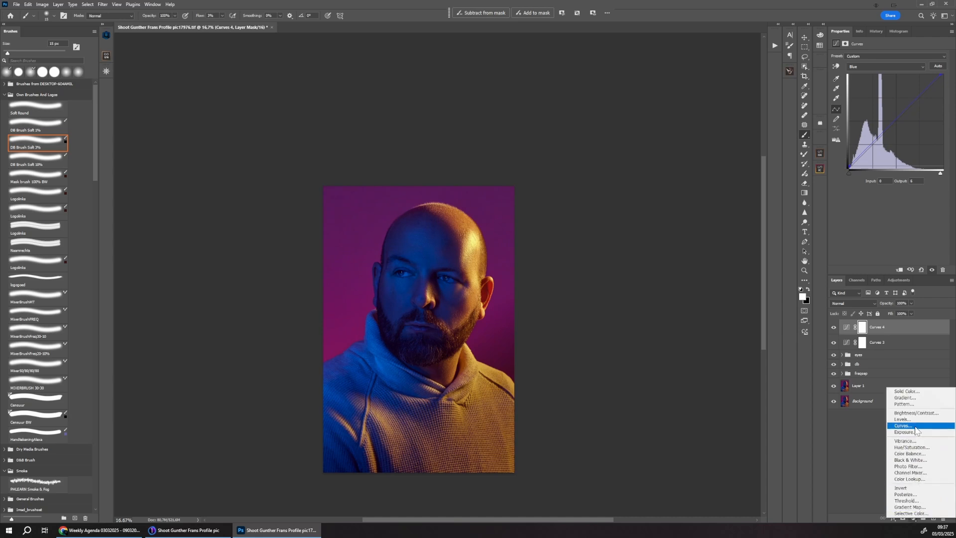
left_click(914, 452)
left_click(876, 57)
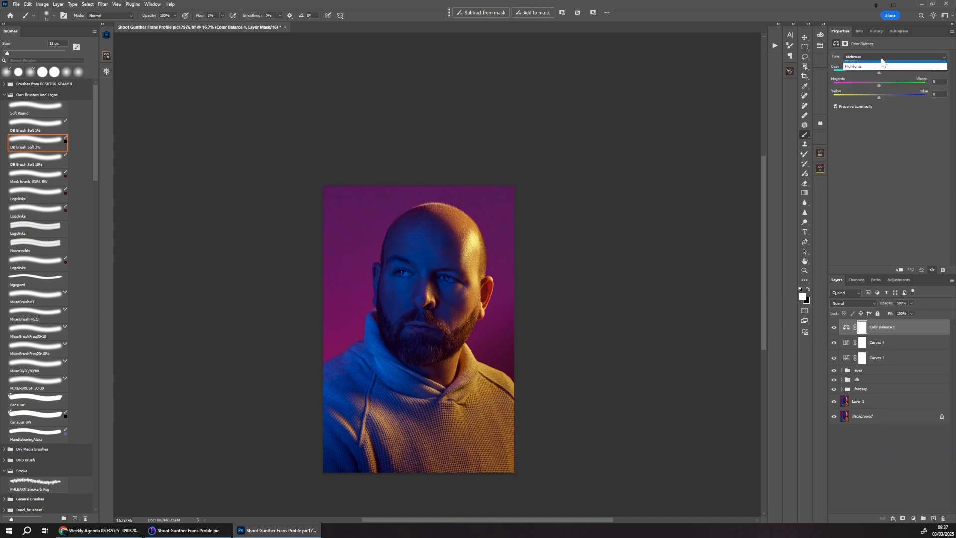
left_click(875, 77)
mouse_move(880, 85)
left_mouse_down()
mouse_move(903, 83)
mouse_move(890, 85)
left_mouse_up()
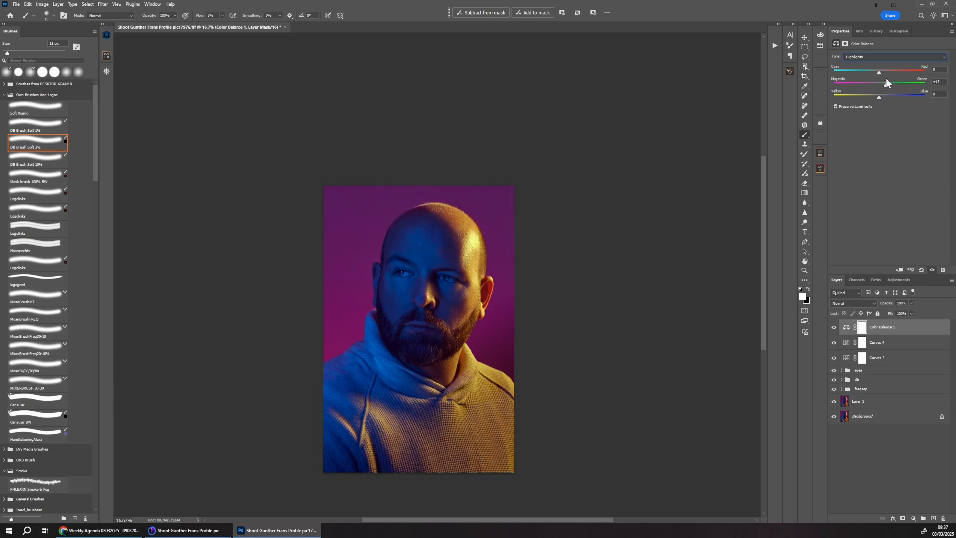
left_click_drag(879, 95, 848, 98)
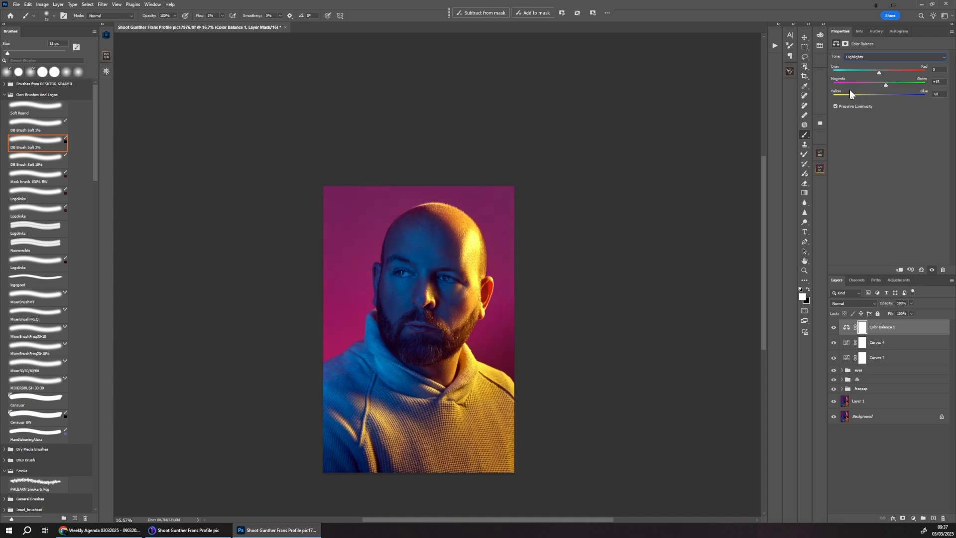
Group the Color Balance 1, Curves 4 and Curves 3 layers and compare the portrait with the group hidden and shown.
left_click(879, 358, "shift")
key("ctrl+g")
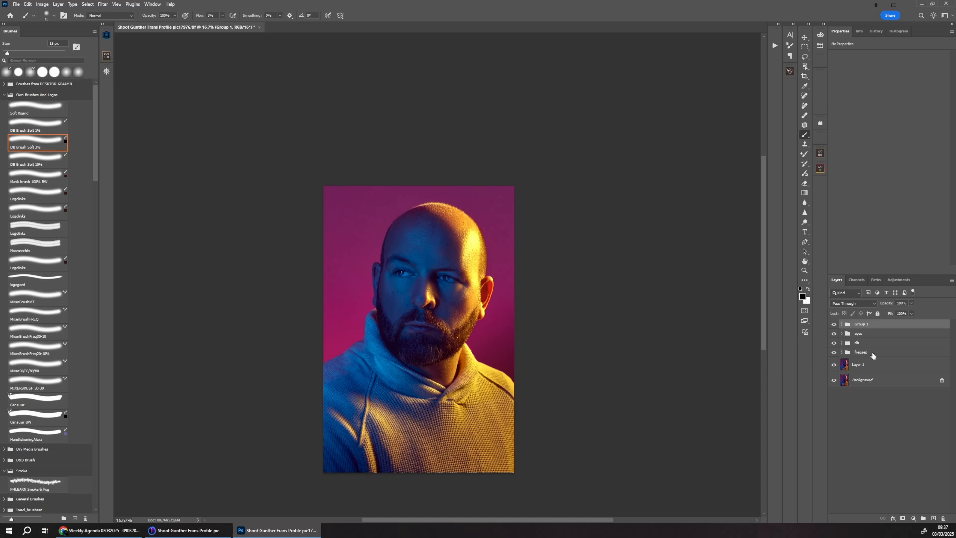
left_click(834, 324)
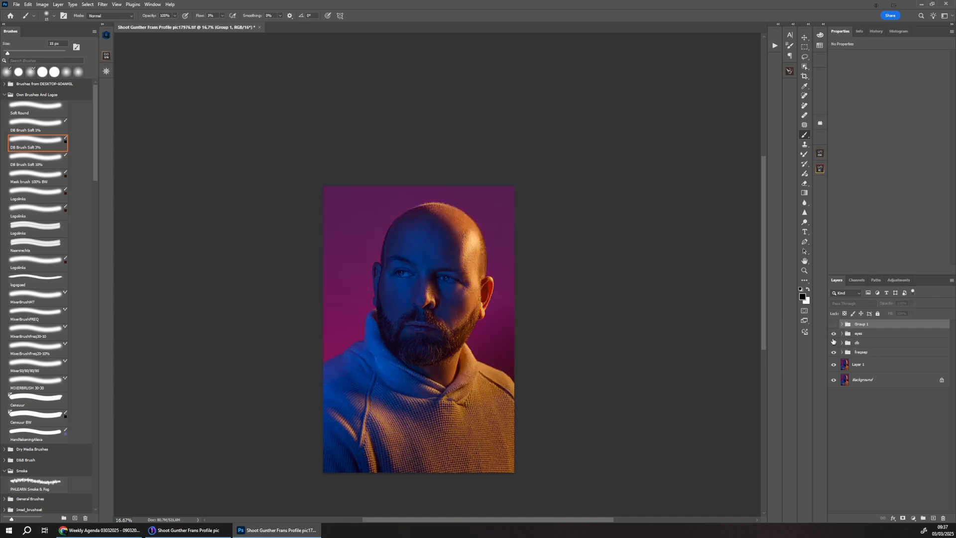
left_click(835, 325)
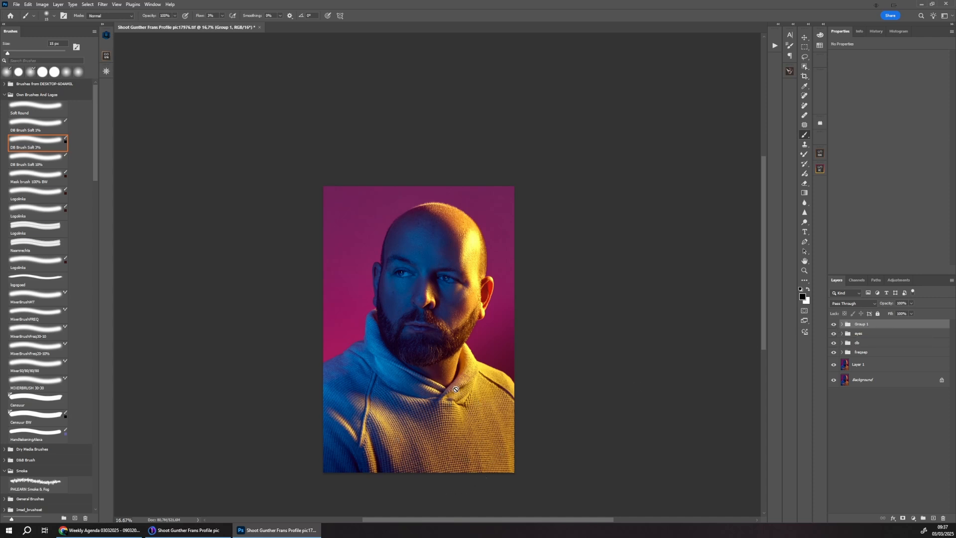
Add a new Curves layer at the top of the stack and rename Group 1 as "toning".
left_click(914, 518)
left_click(903, 423)
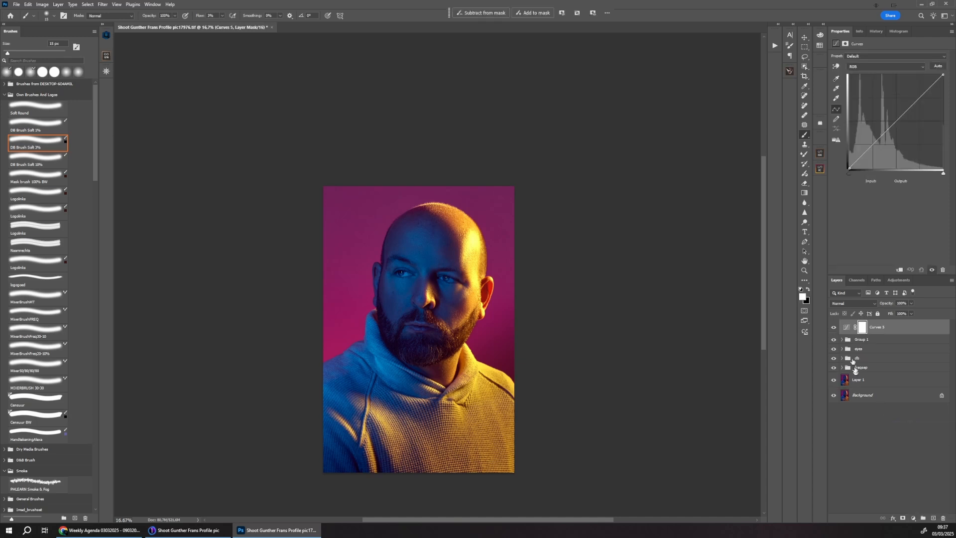
double_click(861, 339)
type("ton")
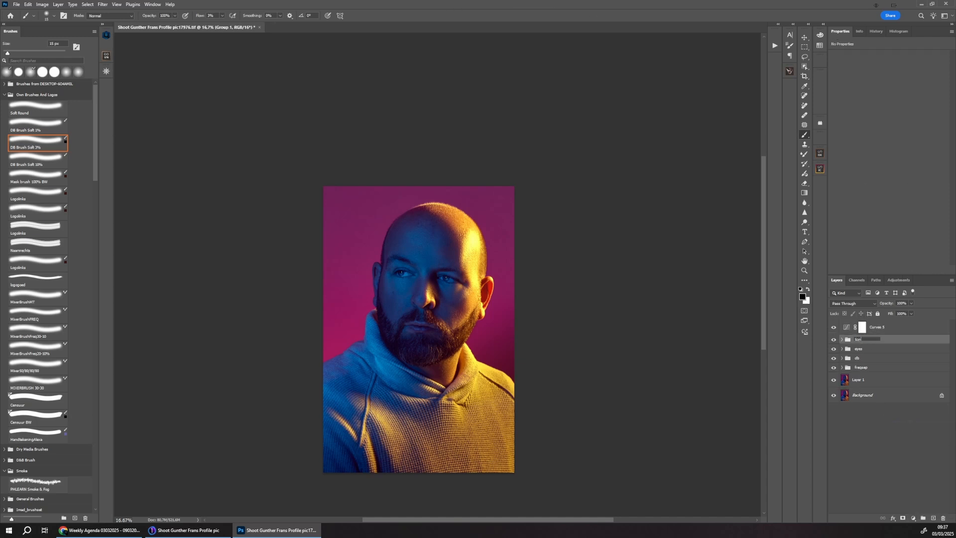
type("ing")
key("Return")
Place Curves 5 below the toning group, pull its RGB curve down to darken, and invert its mask to black.
left_click_drag(845, 335, 847, 351)
left_click_drag(875, 144, 876, 157)
key("ctrl+i")
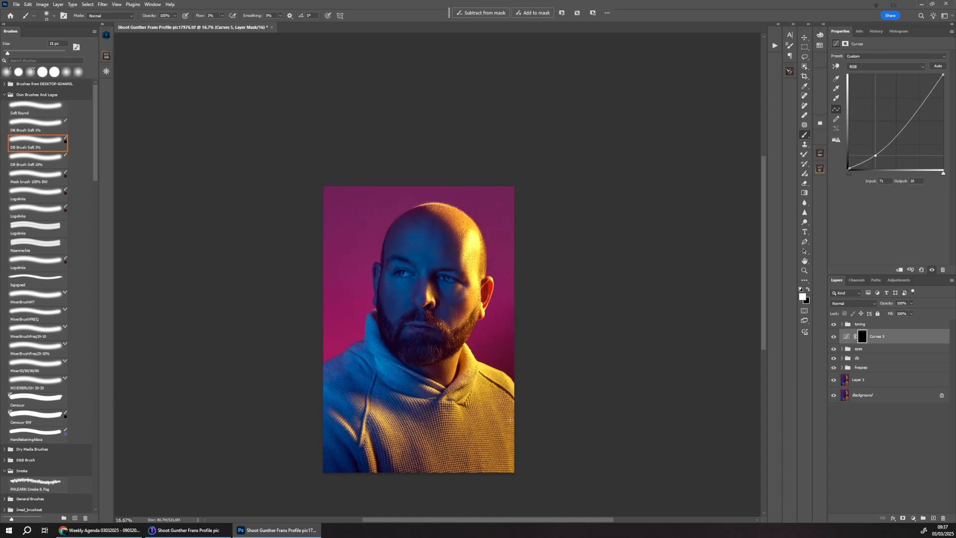
Paint the lower sweater into the Curves 5 mask with a brush about 1016 px wide and deepen the curve to input 77, output 31.
right_click(511, 418, "alt")
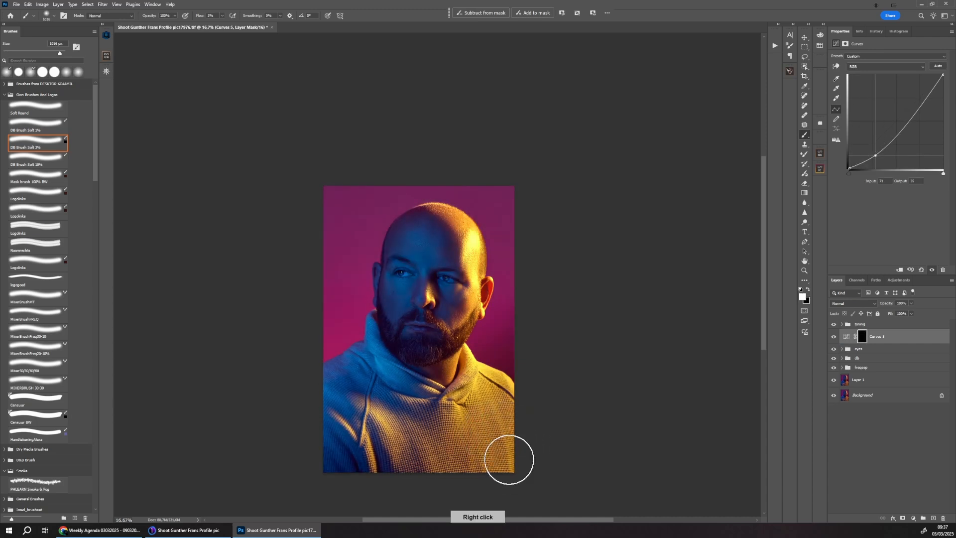
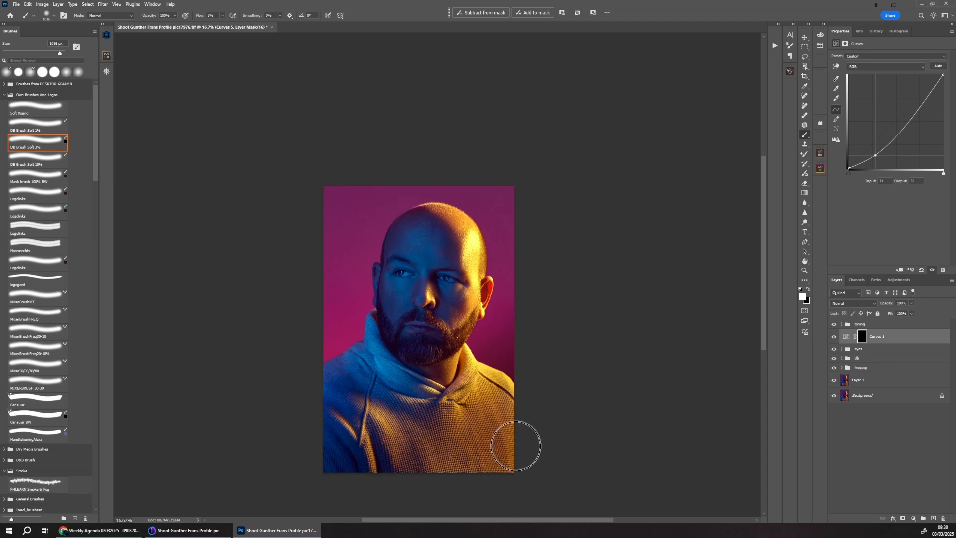
mouse_move(516, 446)
left_mouse_down()
mouse_move(446, 474)
mouse_move(508, 467)
left_mouse_up()
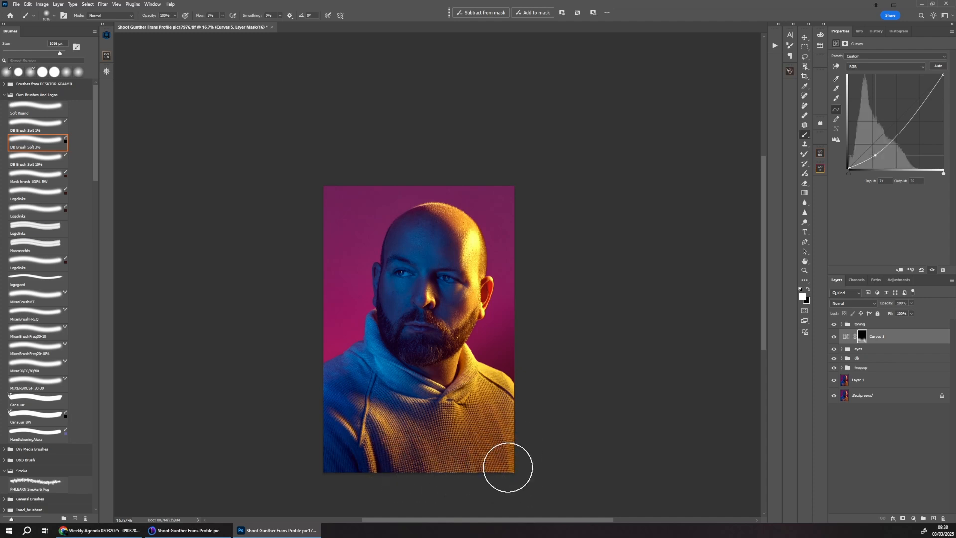
left_click_drag(875, 157, 878, 159)
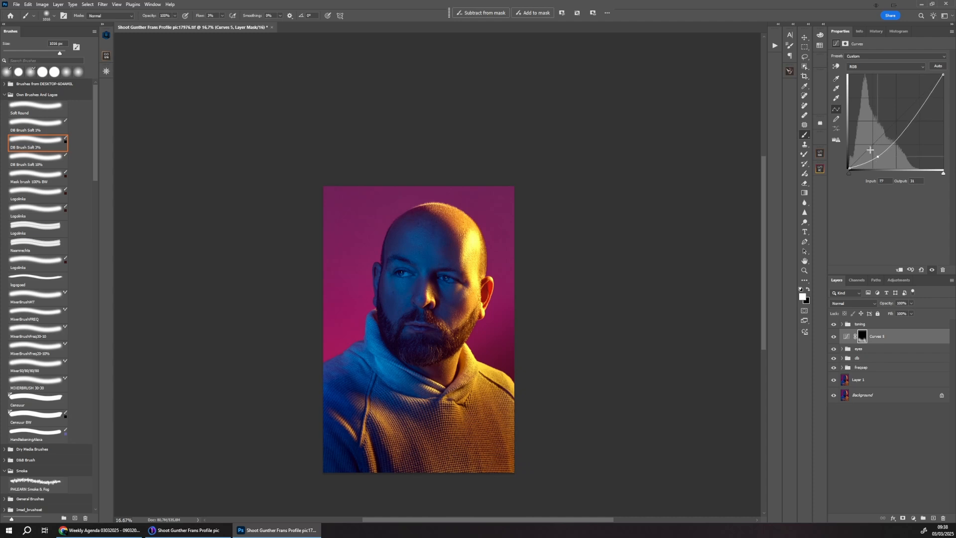
key("ctrl+plus")
key("ctrl+minus")
key("ctrl+plus")
key("ctrl+plus")
key("ctrl+minus")
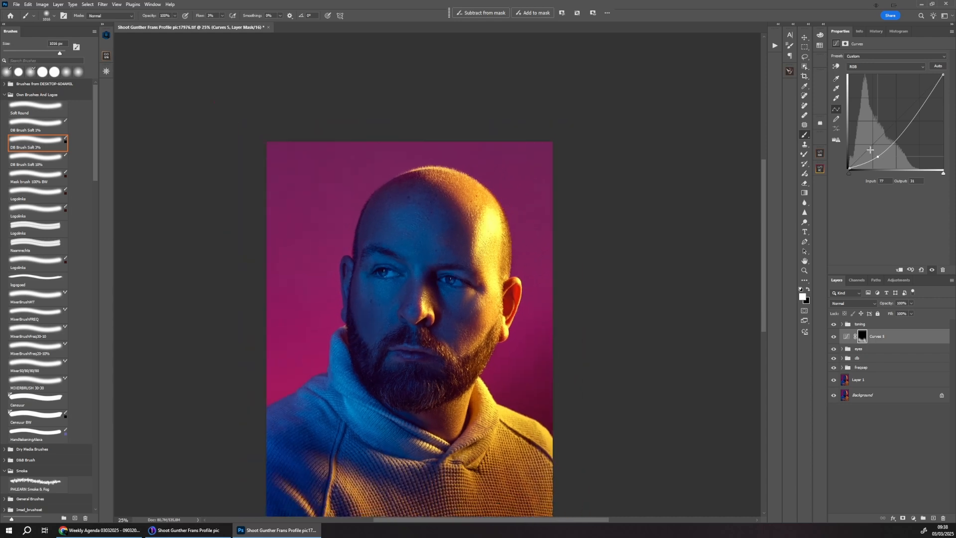
key("ctrl+minus")
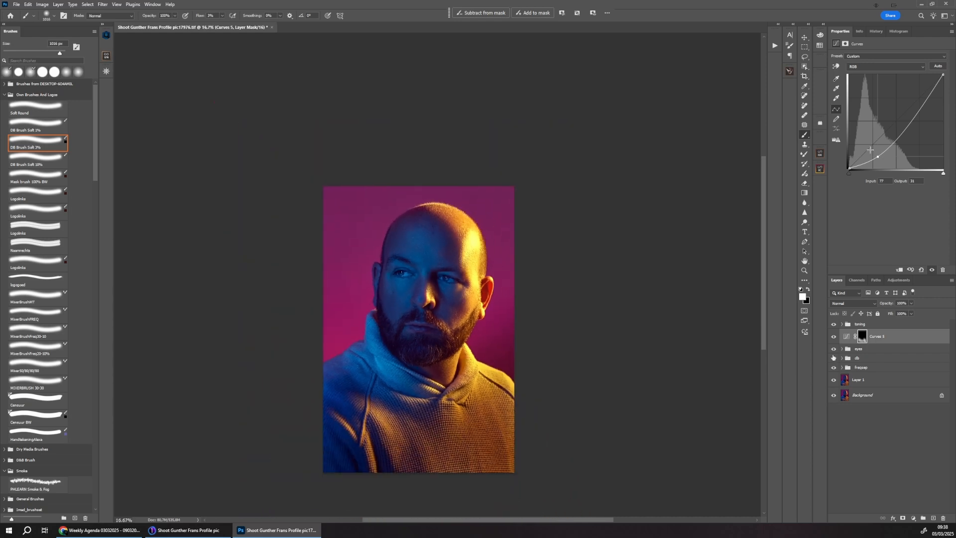
Paint black over the lips on the Lighten mask in the db group, using a much smaller DB Brush Soft 3%.
left_click(843, 358)
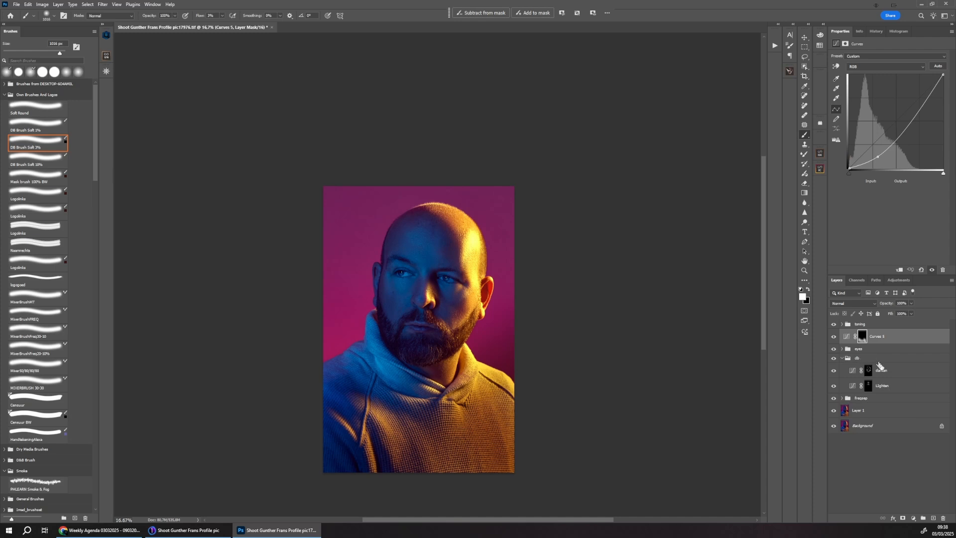
left_click(887, 385)
key("ctrl+plus")
key("ctrl+plus")
key("ctrl+plus")
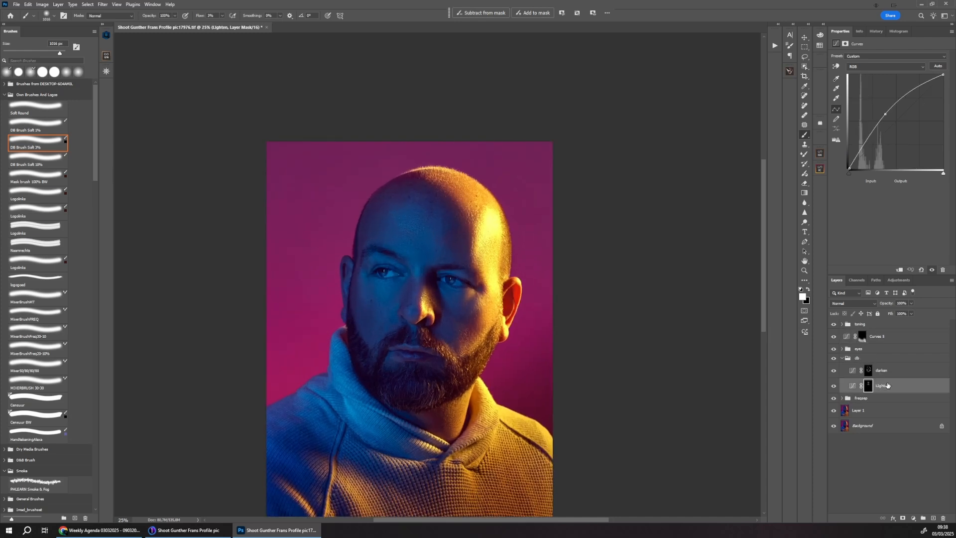
left_click_drag(412, 362, 457, 234)
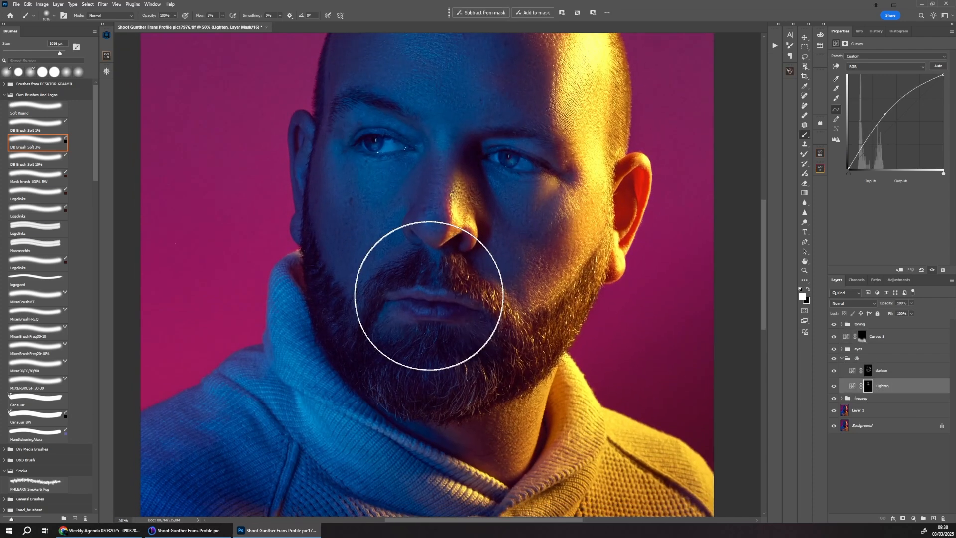
key("bracketleft")
key("bracketleft")
key("bracketleft")
key("bracketleft")
key("bracketleft")
key("bracketleft")
key("bracketleft")
key("bracketleft")
key("bracketleft")
key("bracketleft")
key("bracketleft")
key("bracketleft")
key("bracketleft")
key("bracketleft")
key("bracketleft")
key("bracketleft")
key("bracketleft")
key("bracketleft")
key("bracketleft")
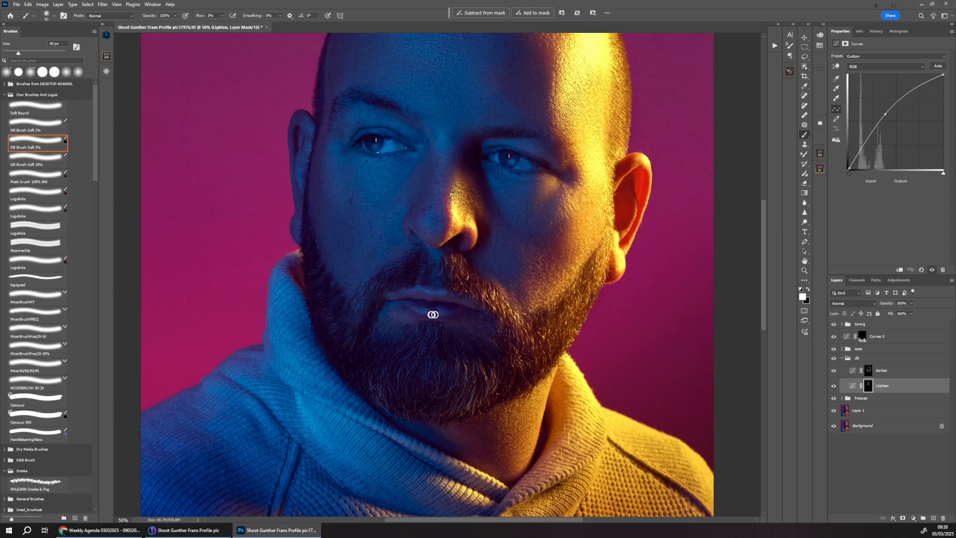
key("x")
mouse_move(454, 306)
left_mouse_down()
mouse_move(446, 310)
mouse_move(469, 307)
left_mouse_up()
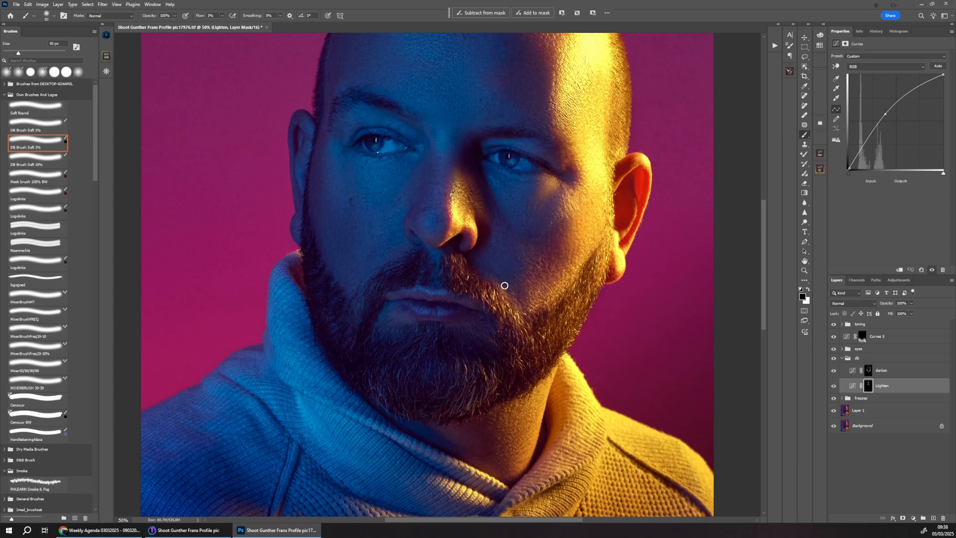
Retouch the darken mask along the lower lip and moustache, and set white as the foreground with a smaller brush.
left_click(869, 370)
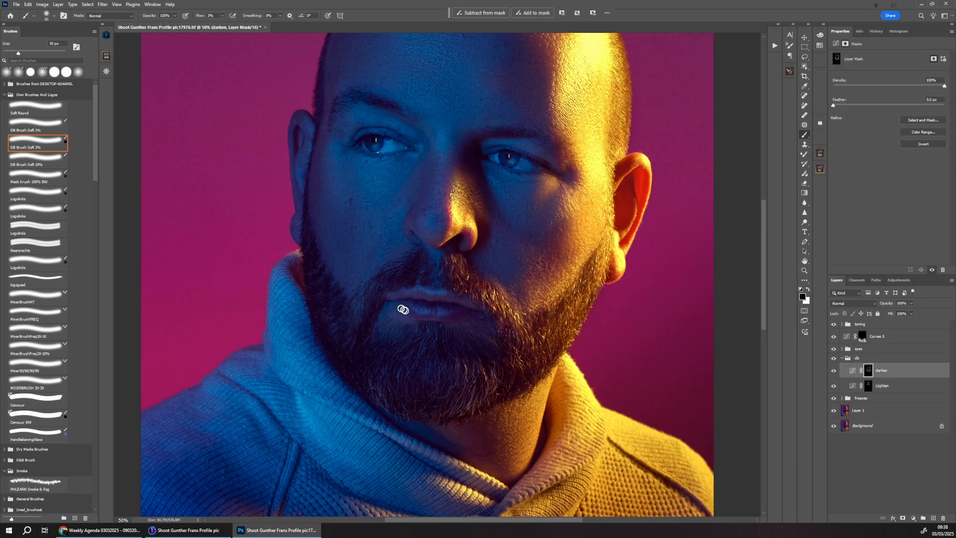
left_click_drag(438, 321, 477, 314)
mouse_move(434, 287)
left_mouse_down()
mouse_move(423, 288)
mouse_move(438, 289)
mouse_move(440, 265)
mouse_move(442, 285)
mouse_move(427, 265)
left_mouse_up()
key("x")
key("bracketleft")
key("bracketleft")
key("ctrl+minus")
key("ctrl+minus")
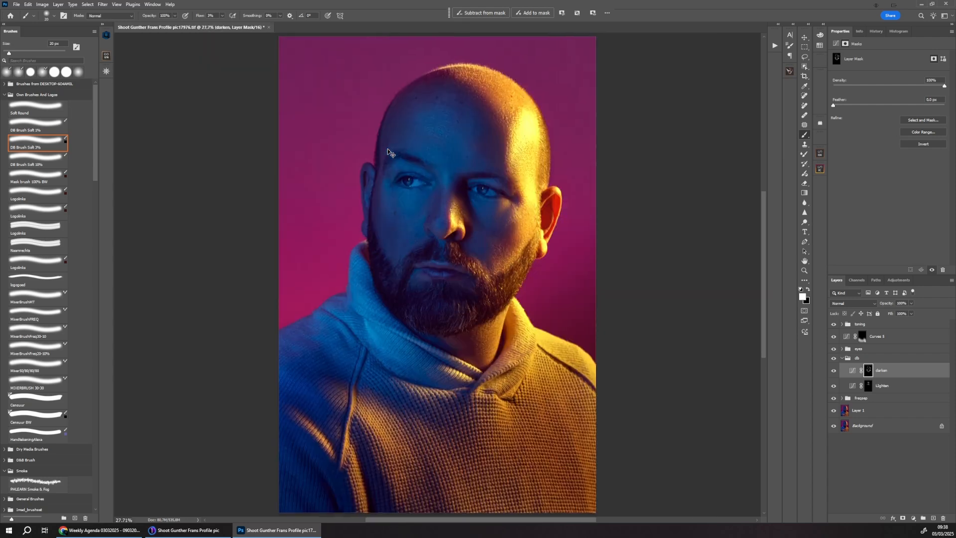
Add a Curves adjustment above the toning group with an S-shaped contrast curve, and invert its mask to black.
left_click(878, 329)
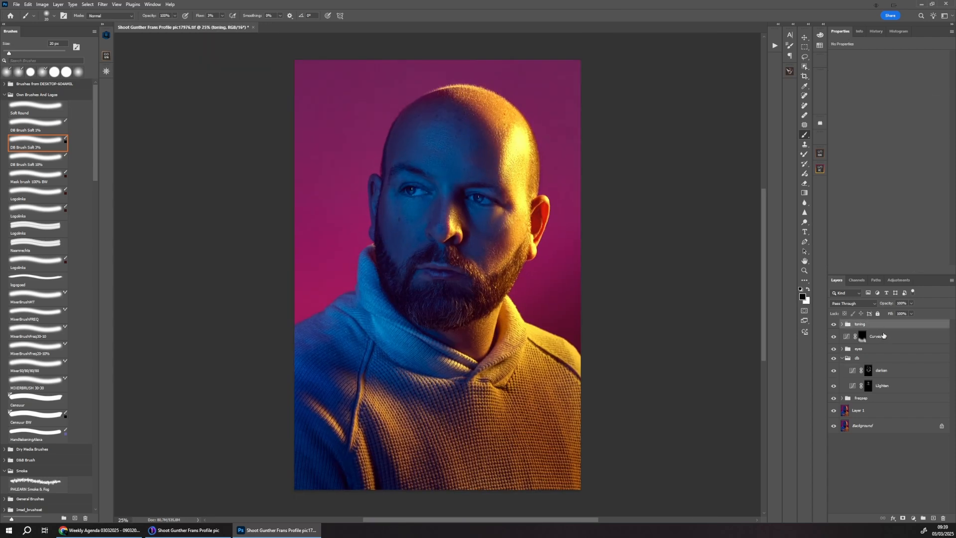
left_click(913, 519)
left_click(912, 430)
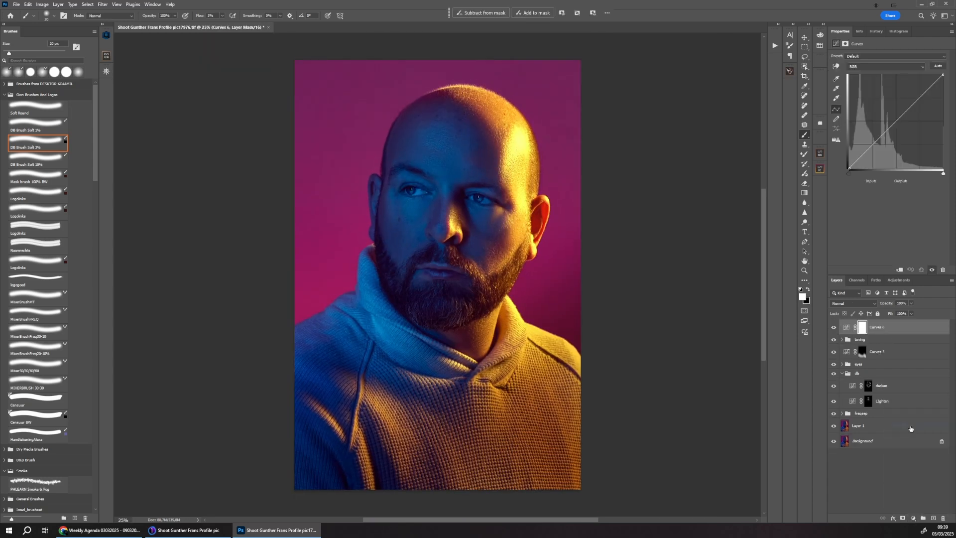
mouse_move(872, 146)
left_mouse_down()
mouse_move(883, 133)
mouse_move(866, 156)
left_mouse_up()
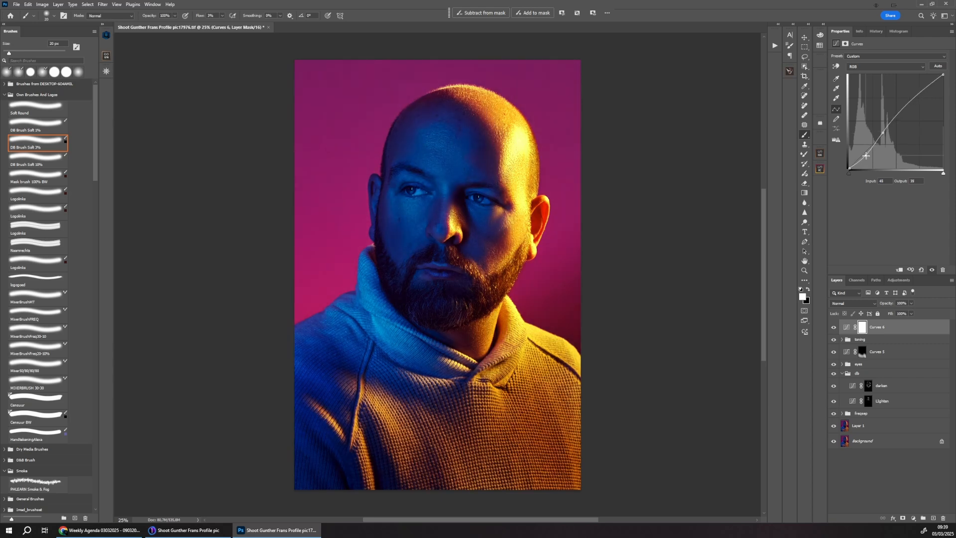
key("ctrl+plus")
key("ctrl+plus")
key("ctrl+plus")
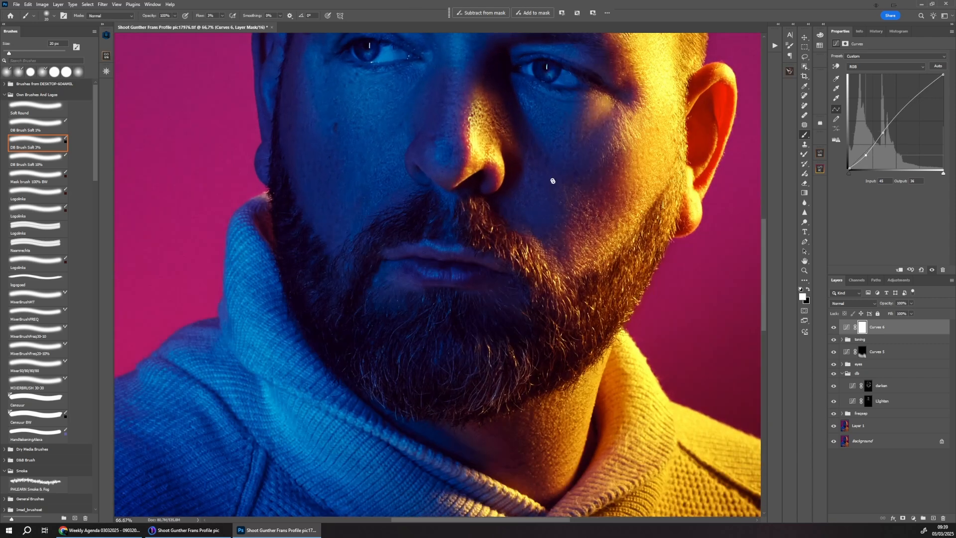
left_click_drag(553, 179, 520, 296)
key("ctrl+i")
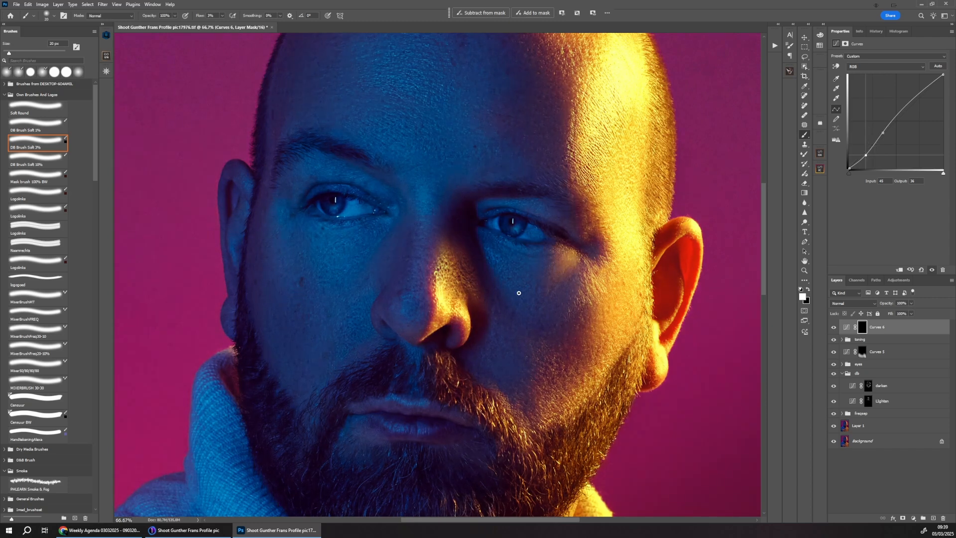
Paint the contrast into the Curves 6 mask around the eyes with the DB Brush Soft 3% at about 49 px.
right_click(510, 236, "alt")
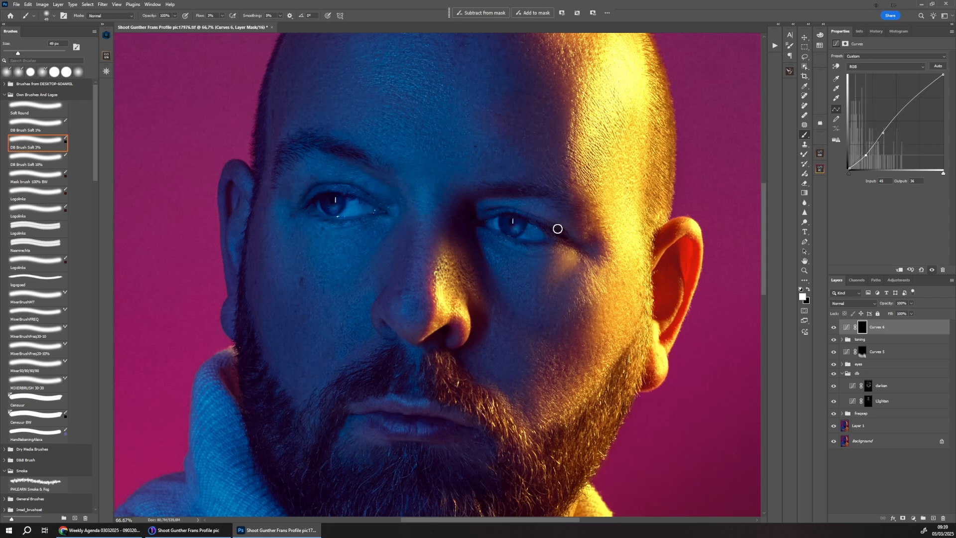
scroll(559, 231, "down", 5)
scroll(559, 231, "down", 2)
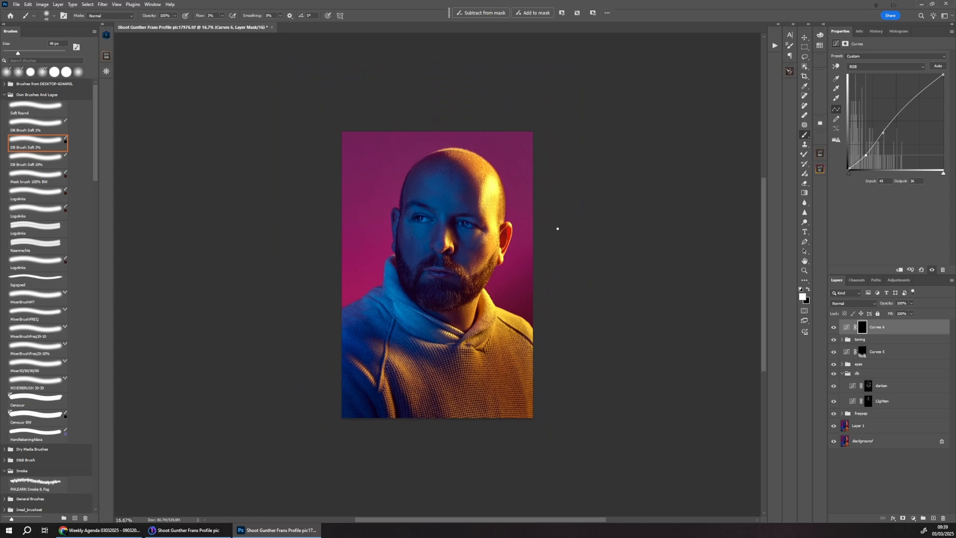
key("ctrl+plus")
key("ctrl+plus")
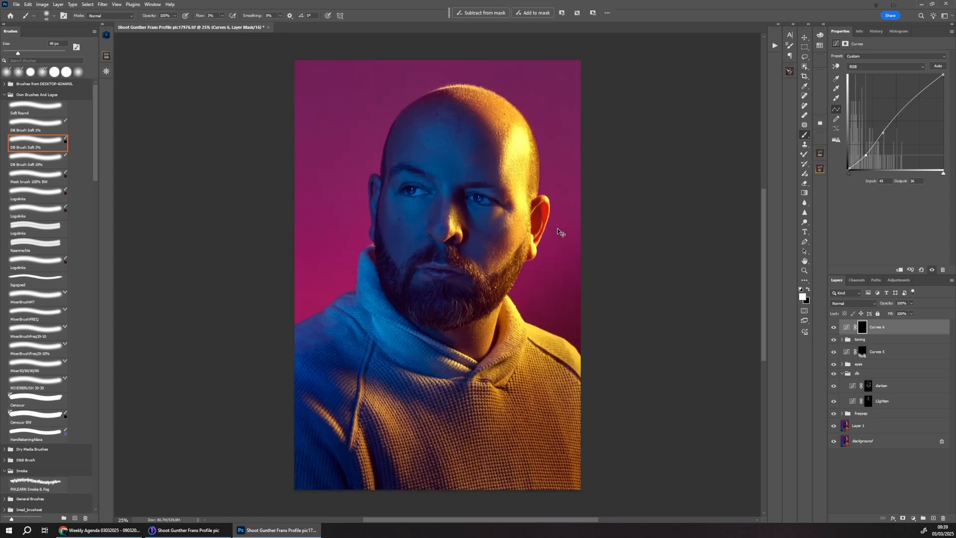
key("ctrl+minus")
Add a Color Balance adjustment on top and set its midtones to red +14, magenta -9 and yellow -4.
left_click(914, 518)
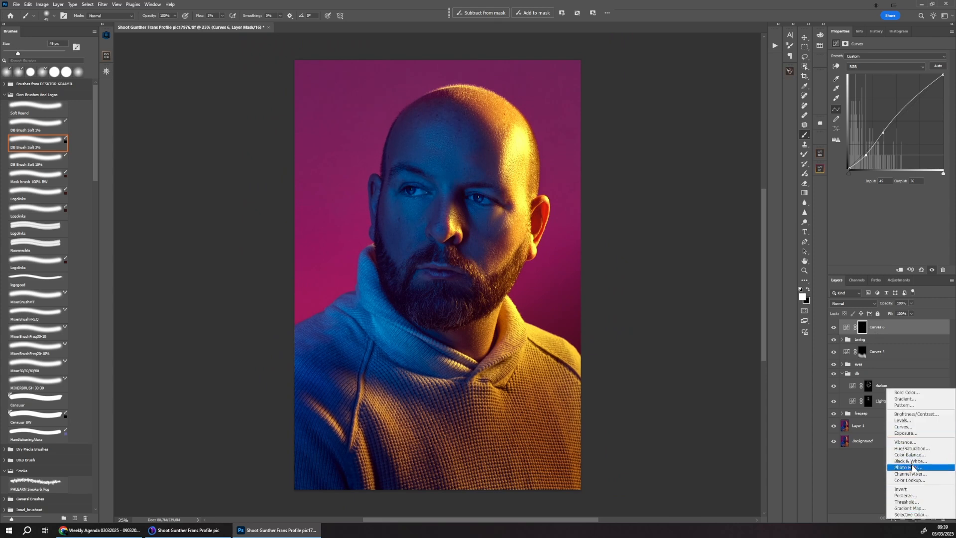
left_click(915, 455)
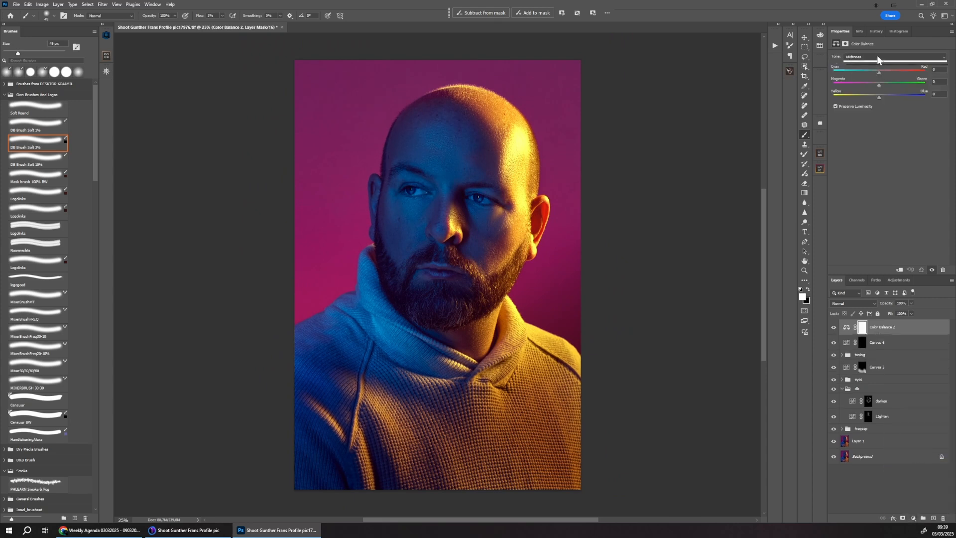
mouse_move(879, 86)
left_mouse_down()
mouse_move(868, 90)
mouse_move(899, 89)
mouse_move(862, 75)
mouse_move(889, 74)
mouse_move(866, 103)
mouse_move(885, 102)
mouse_move(873, 102)
mouse_move(877, 93)
left_mouse_up()
Compare the portrait with and without the Color Balance 2 layer, and lower that layer's opacity.
left_click(834, 330)
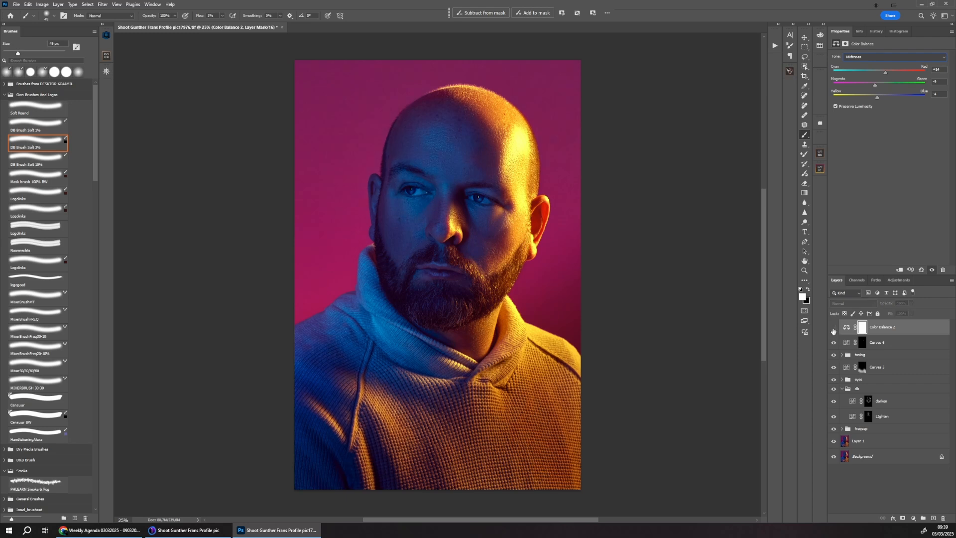
left_click(835, 330)
left_click(834, 330)
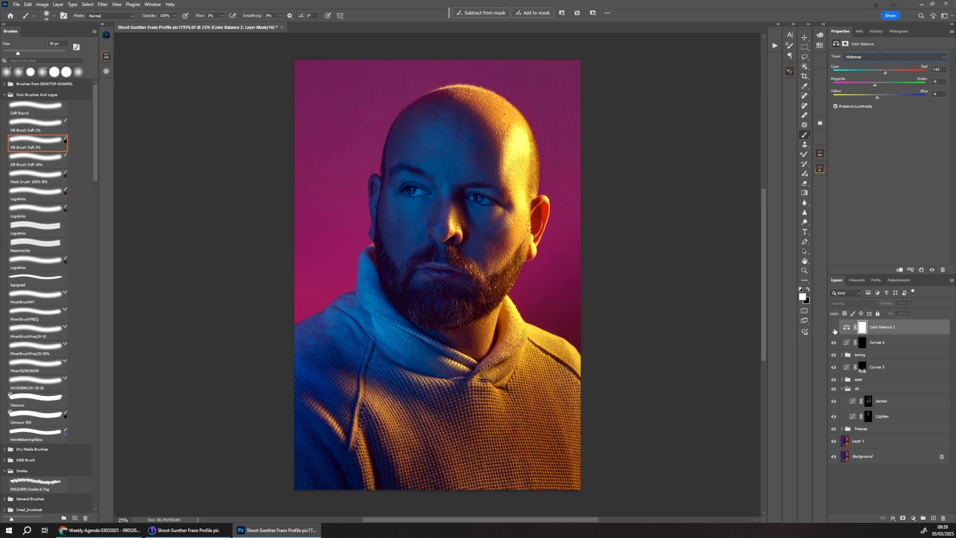
left_click(835, 330)
left_click(835, 334)
left_click(834, 333)
left_click(835, 333)
left_click(834, 331)
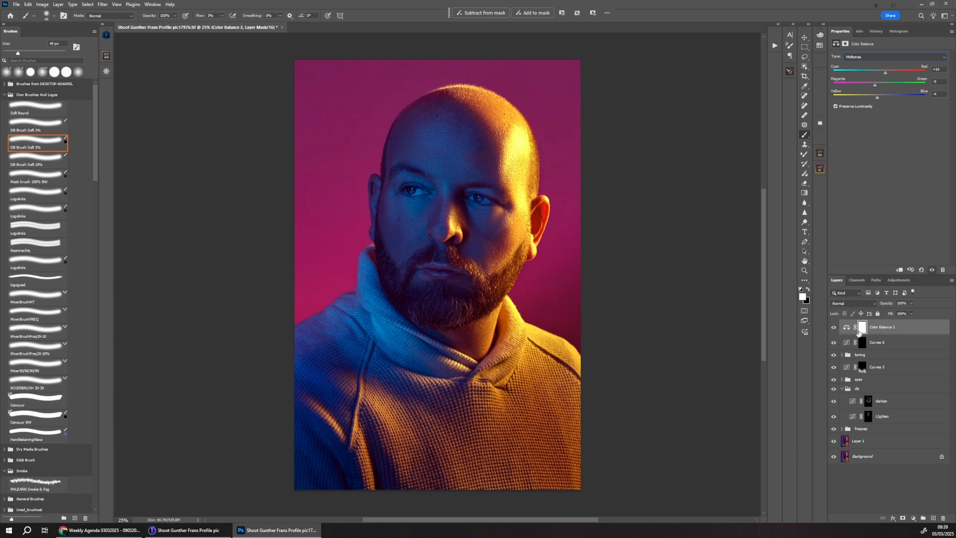
left_click(835, 330)
left_click(835, 331)
left_click(835, 330)
left_click(834, 330)
left_click(835, 332)
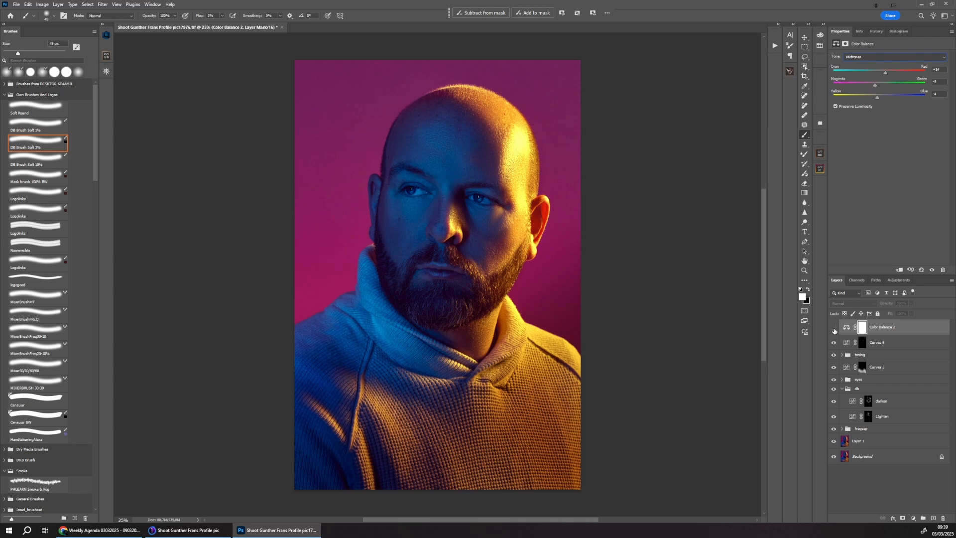
left_click(835, 331)
left_click(835, 332)
left_click(835, 329)
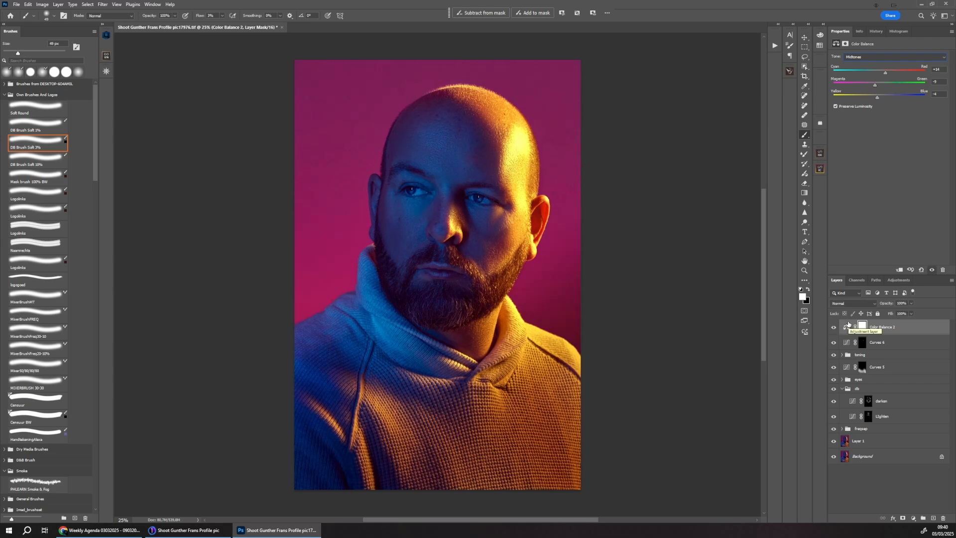
key("v")
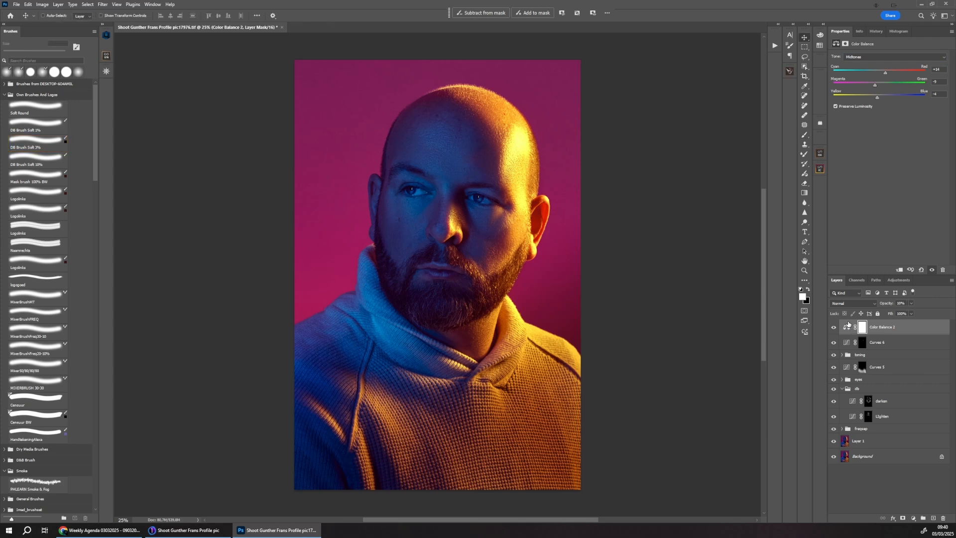
key("1")
Add another Color Balance adjustment above Color Balance 2 and set its tone range to Shadows.
left_click(914, 519)
left_click(910, 455)
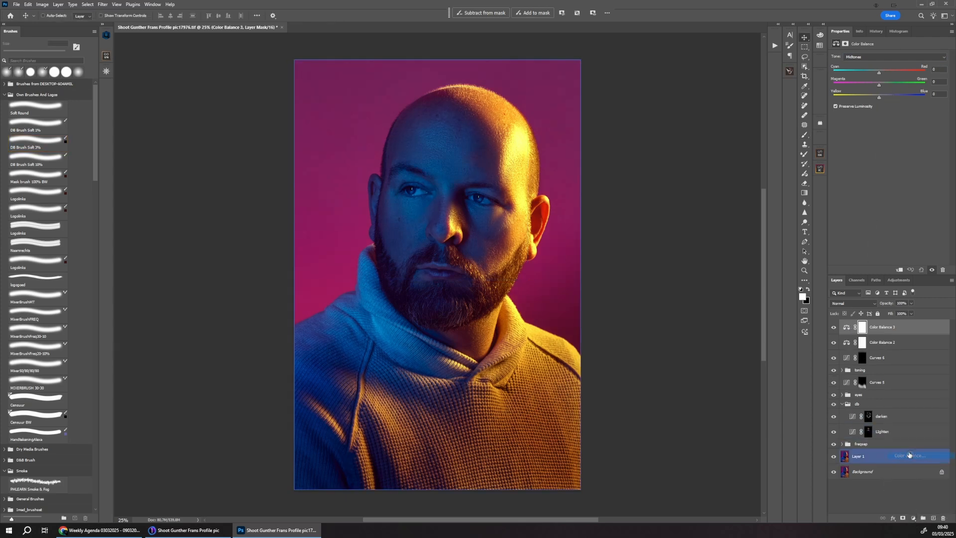
left_click(875, 57)
left_click(874, 70)
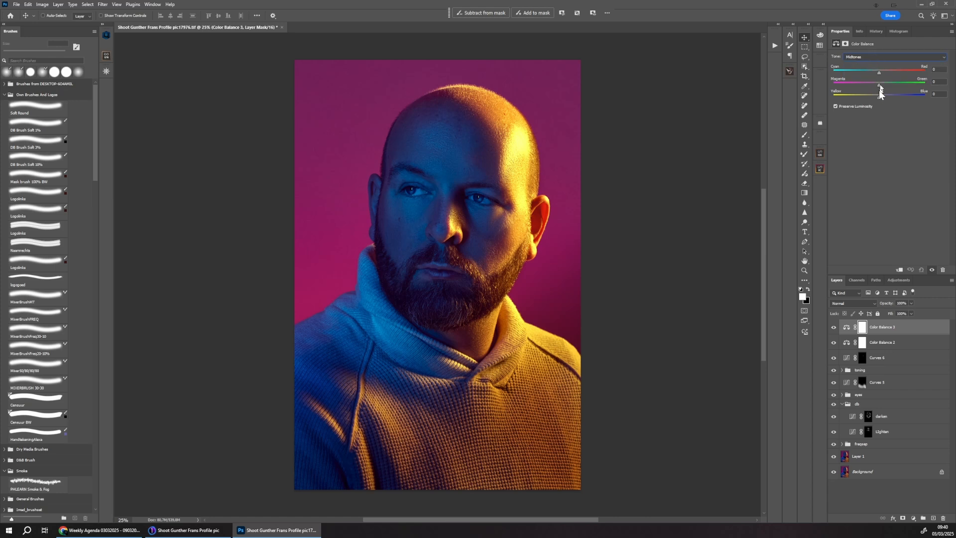
left_click(880, 58)
left_click(873, 67)
left_click(877, 58)
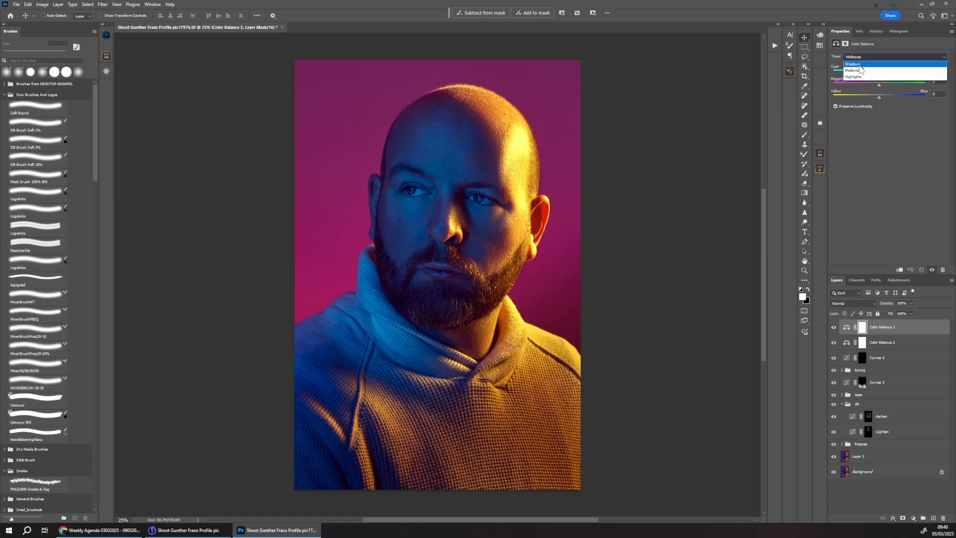
left_click(857, 67)
left_click(857, 58)
left_click(855, 70)
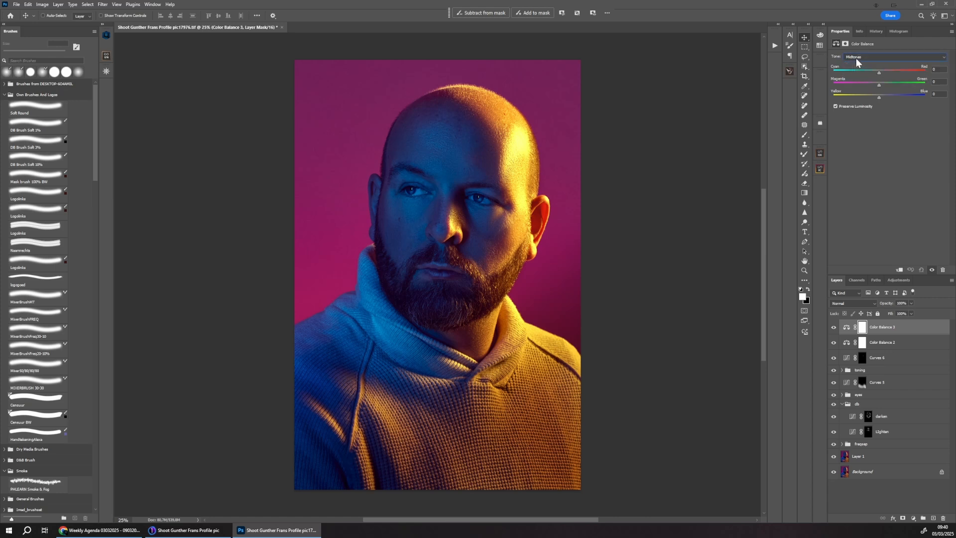
left_click(853, 57)
left_click(855, 64)
Test blue and yellow shifts in the Color Balance 3 shadows and settle slightly toward yellow, at about -5.
mouse_move(869, 99)
left_mouse_down()
mouse_move(893, 98)
mouse_move(859, 87)
mouse_move(882, 91)
left_mouse_up()
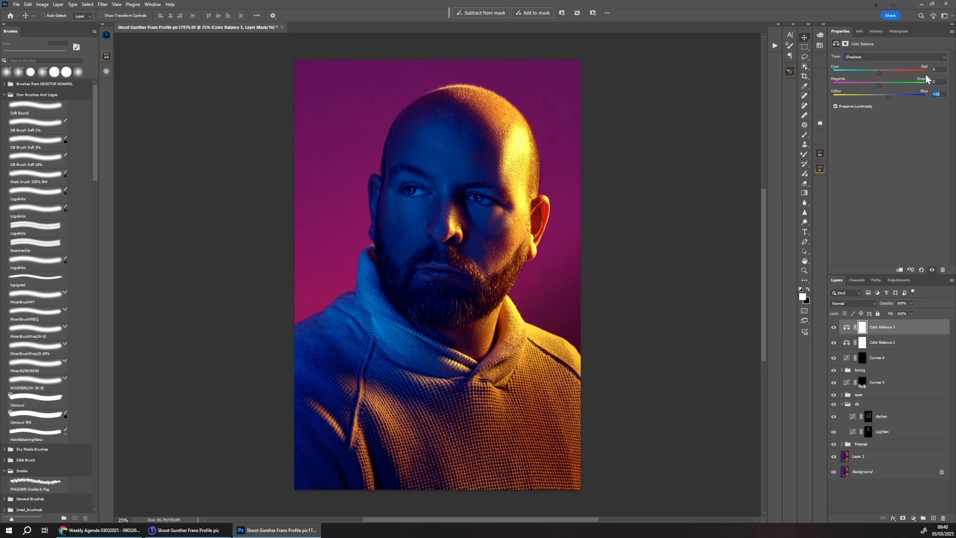
type("0")
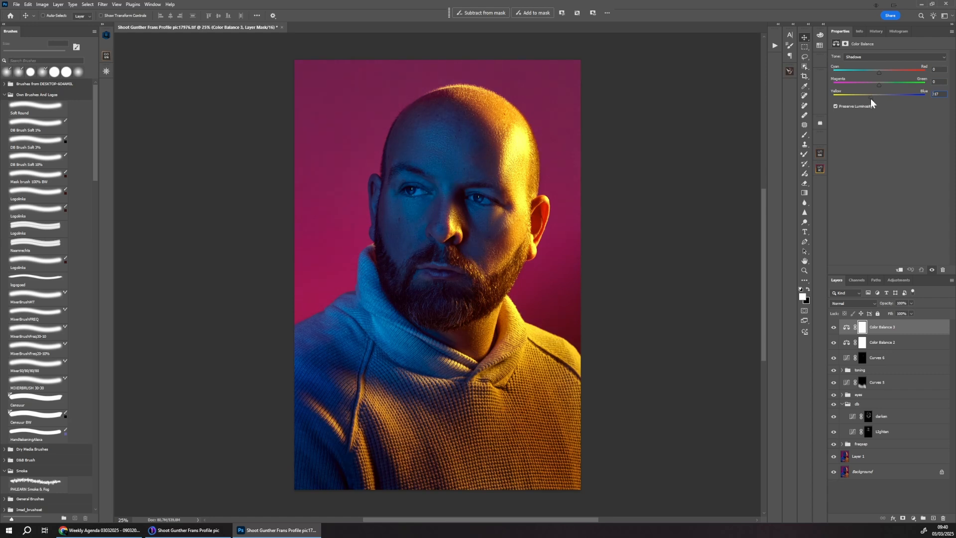
left_click_drag(871, 99, 883, 97)
mouse_move(880, 73)
left_mouse_down()
mouse_move(867, 76)
mouse_move(883, 75)
left_mouse_up()
left_click_drag(877, 98, 876, 98)
Add a Selective Color adjustment and set its Yellows to magenta +27, yellow -21 and black -6.
left_click(915, 521)
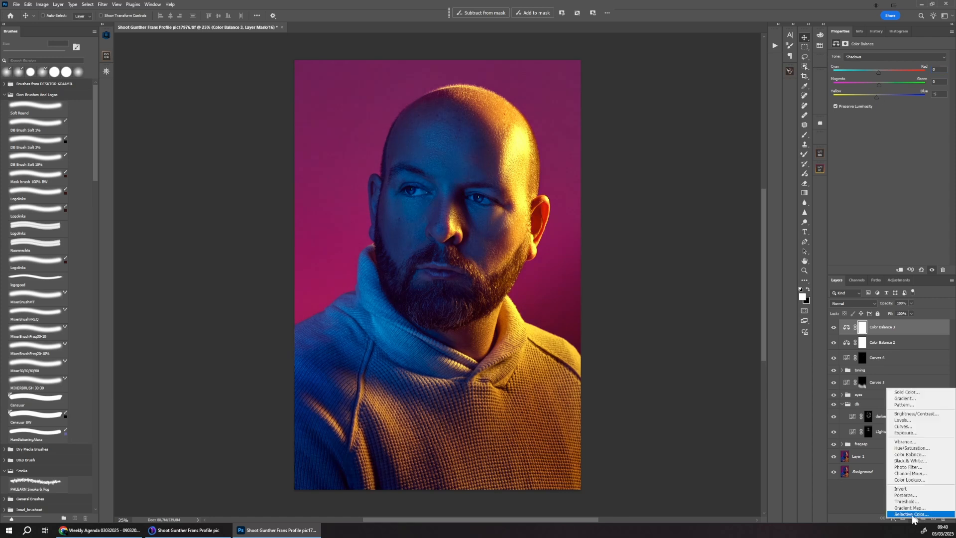
left_click(919, 518)
left_click(889, 64)
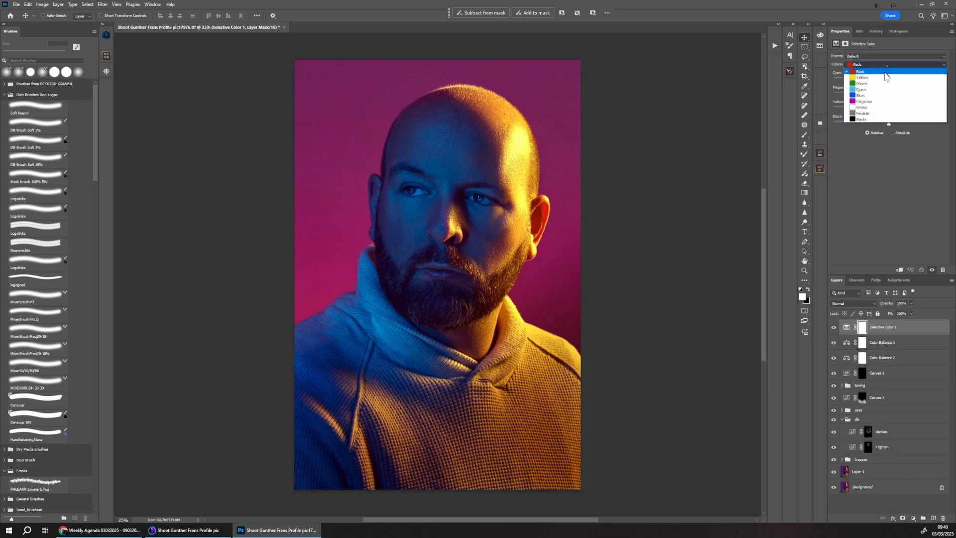
left_click(889, 72)
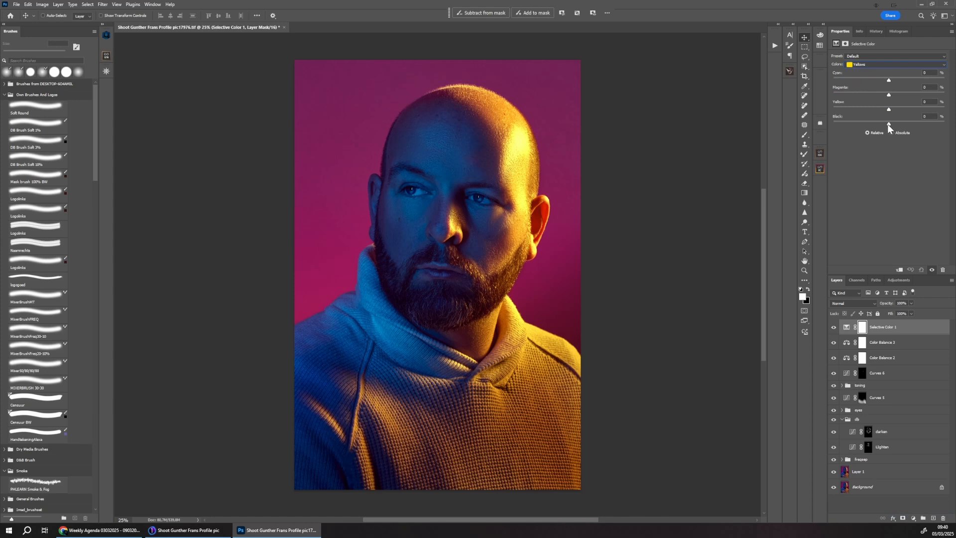
left_click_drag(889, 124, 904, 95)
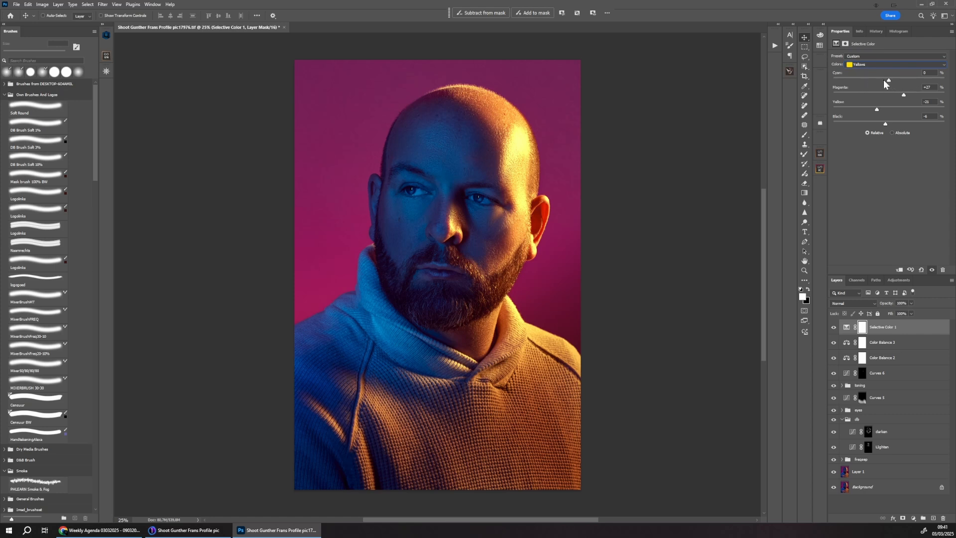
Compare the portrait with and without the Selective Color layer.
left_click(834, 328)
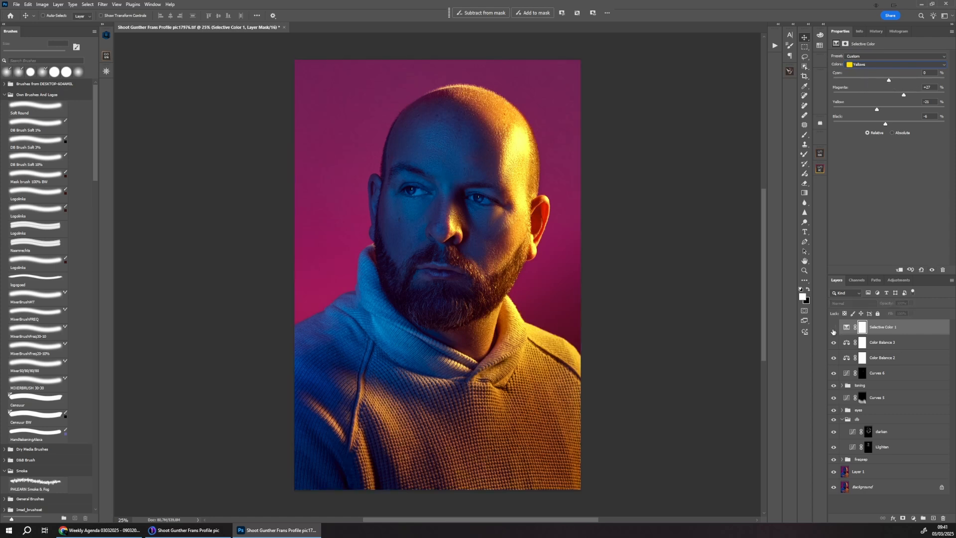
left_click(834, 328)
left_click(834, 329)
left_click(834, 331)
left_click(833, 330)
left_click(832, 330)
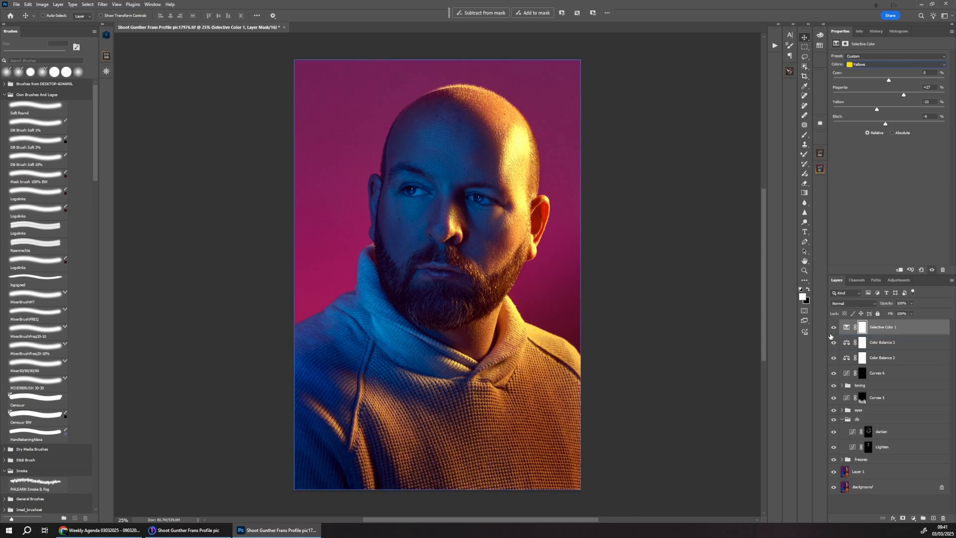
key("ctrl+minus")
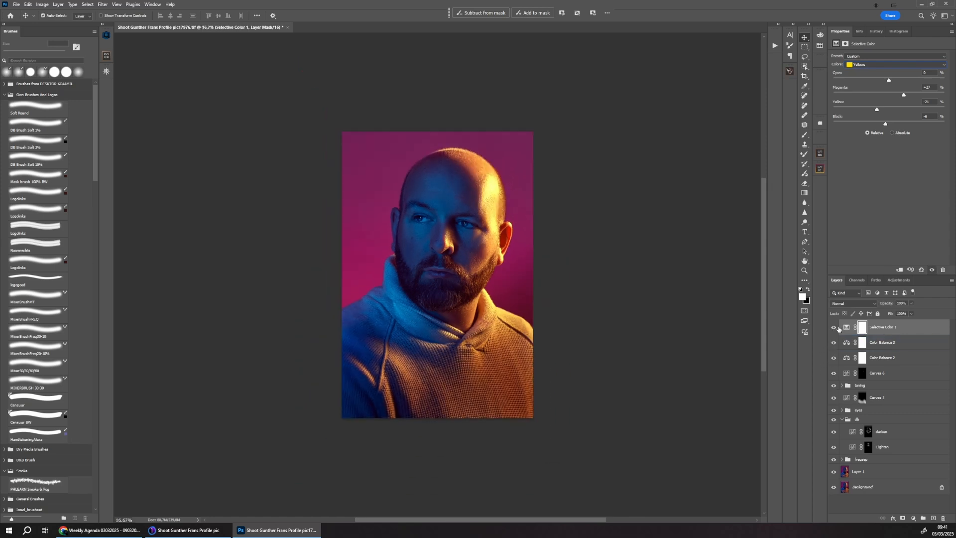
key("ctrl+plus")
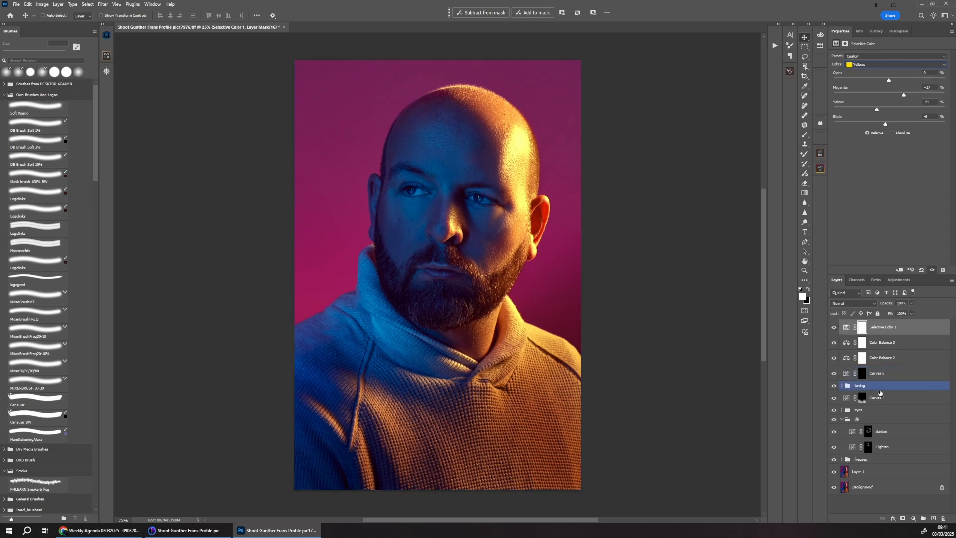
Add a Curves adjustment directly above the toning group, darken it to input 87, output 46, and invert its mask to black.
left_click(888, 386)
left_click(915, 519)
left_click(903, 427)
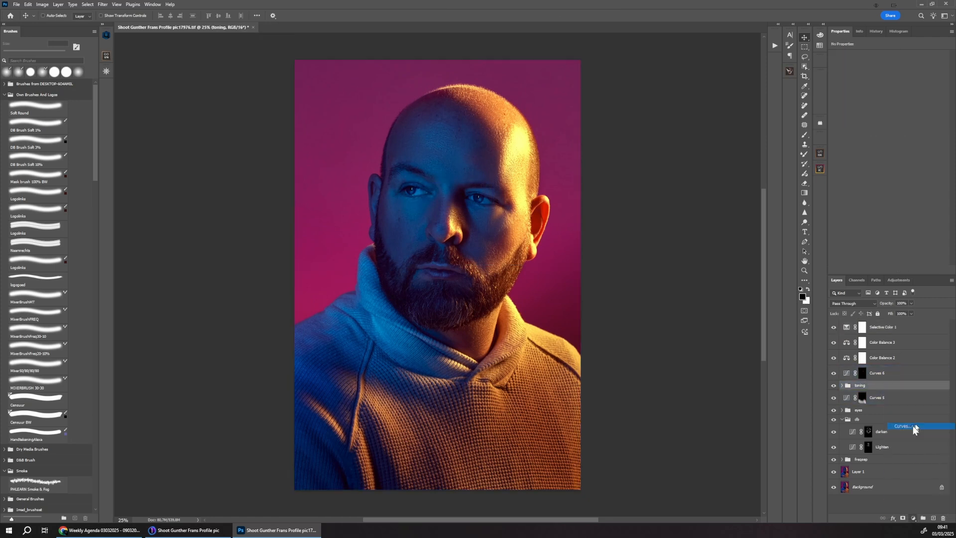
left_click_drag(881, 138, 881, 150)
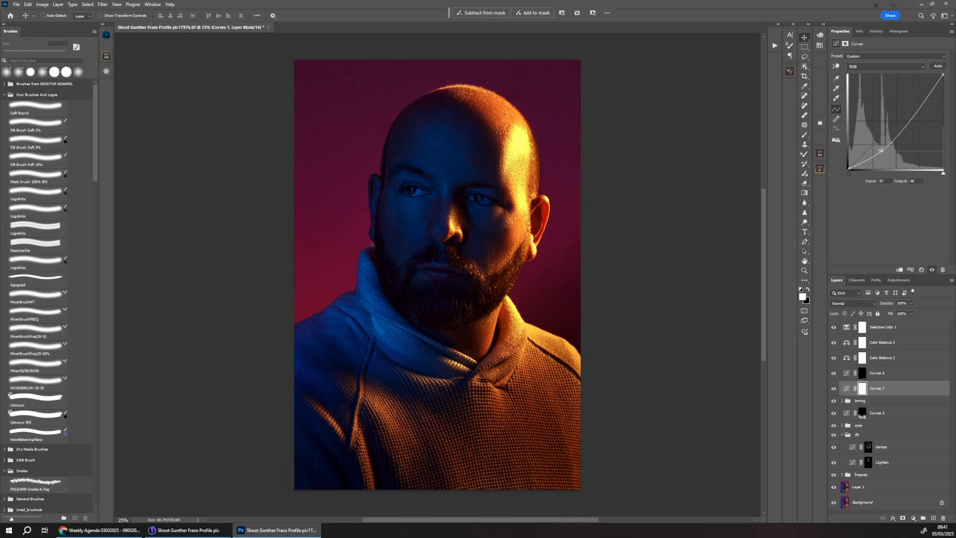
key("ctrl+i")
Use a rectangular selection around the head and upper torso to fill the Curves 7 mask white outside it, keeping the inside black.
key("m")
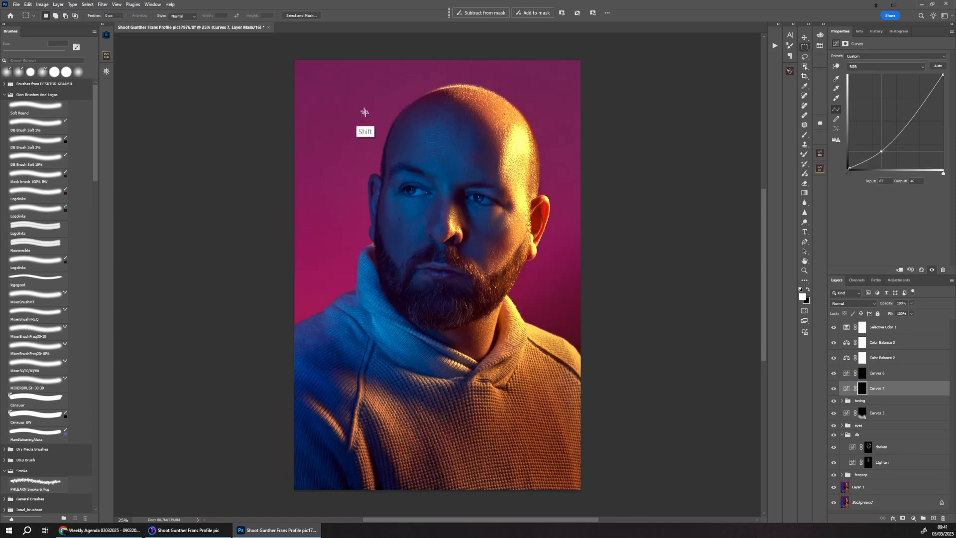
left_click_drag(341, 83, 551, 416)
key("ctrl+d")
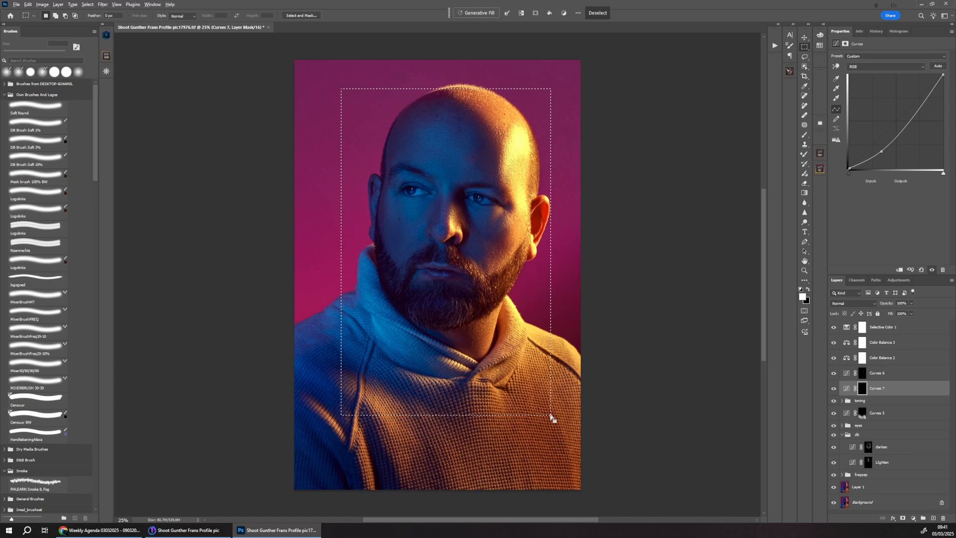
key("alt+BackSpace")
key("ctrl+i")
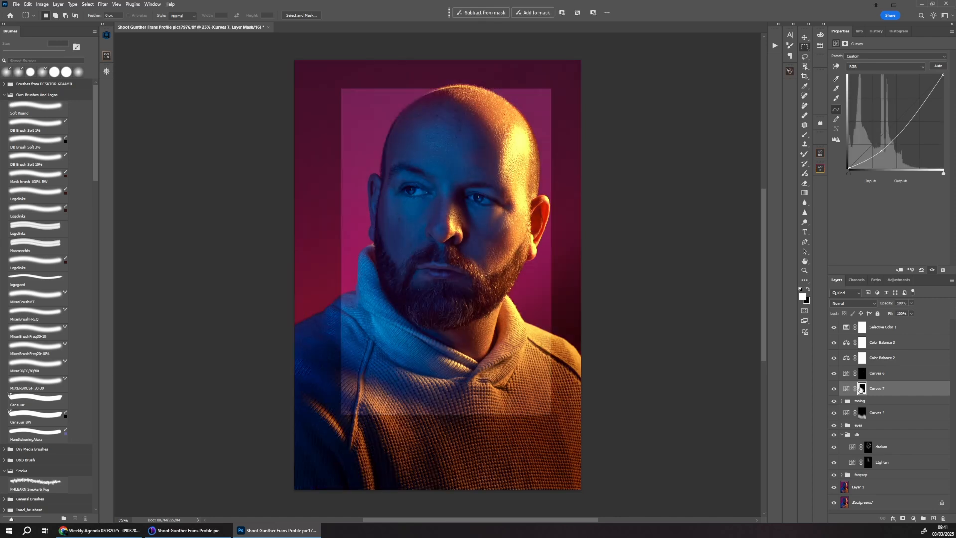
Feather the Curves 7 mask by about 463 px and shift it slightly up and right over the face.
left_click(863, 389)
left_click_drag(837, 106, 934, 109)
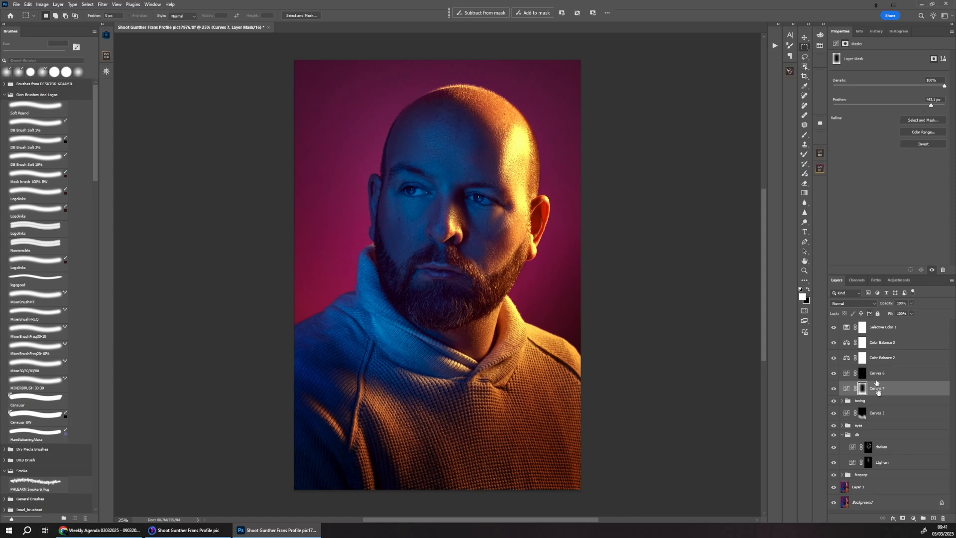
key("v")
left_click_drag(452, 218, 470, 192)
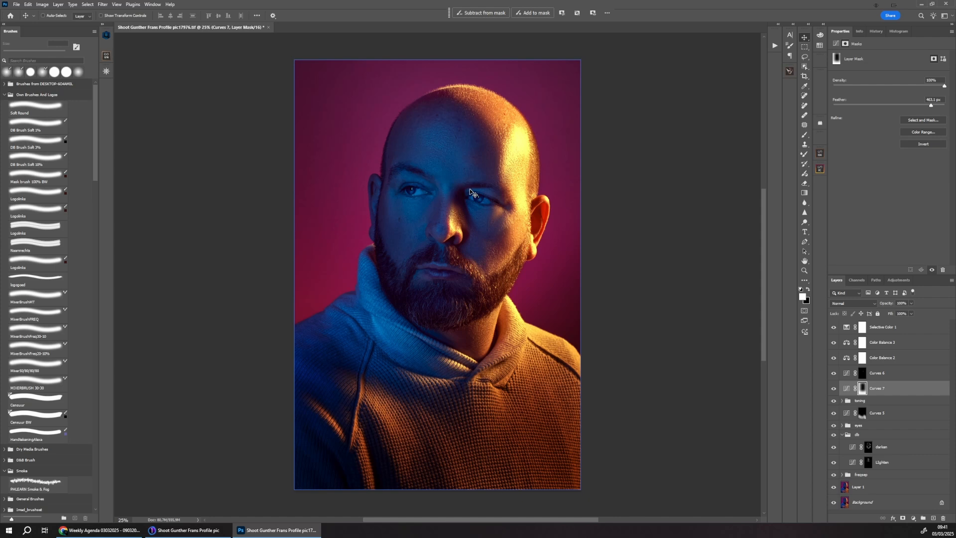
Check the edge darkening with and without Curves 7 and move its curve point to about input 155, output 111.
left_click(834, 389)
left_click(834, 389)
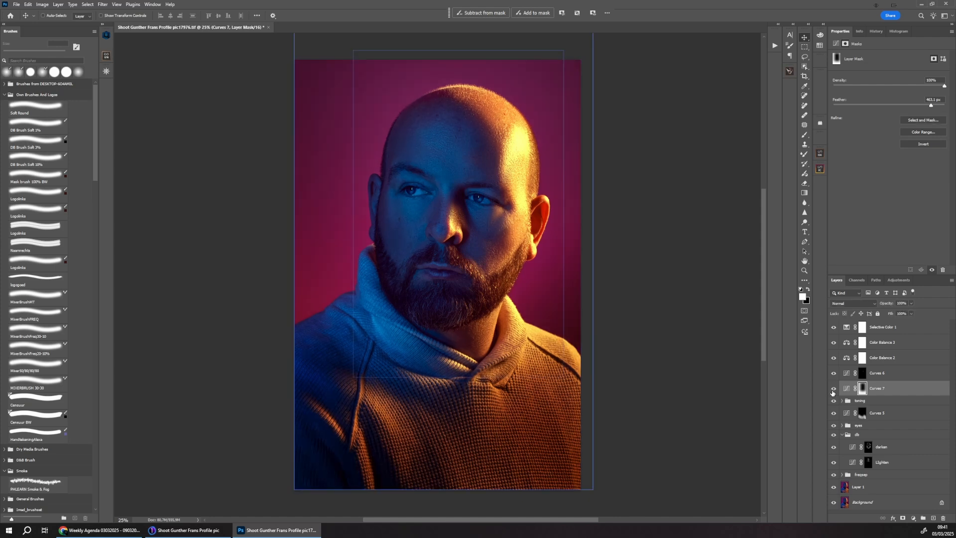
left_click(847, 388)
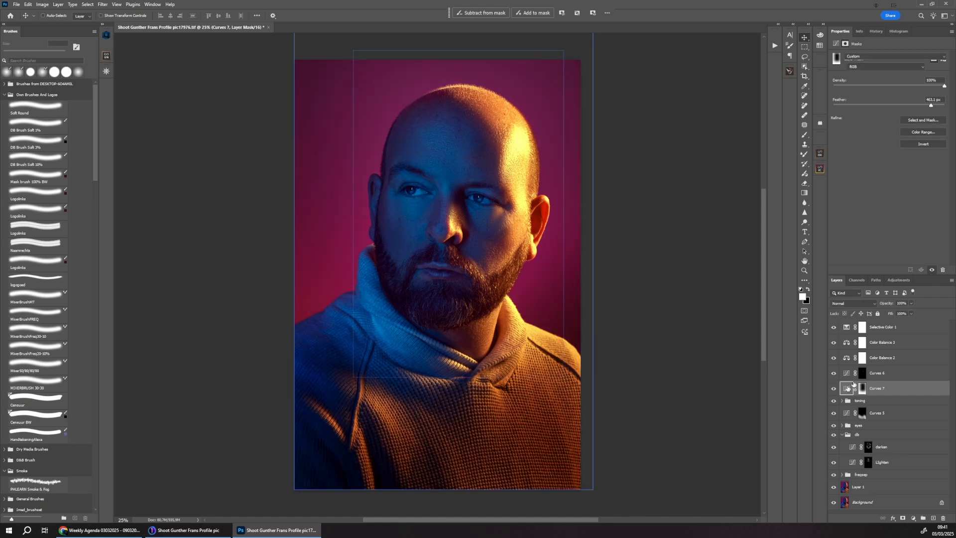
left_click_drag(881, 150, 906, 128)
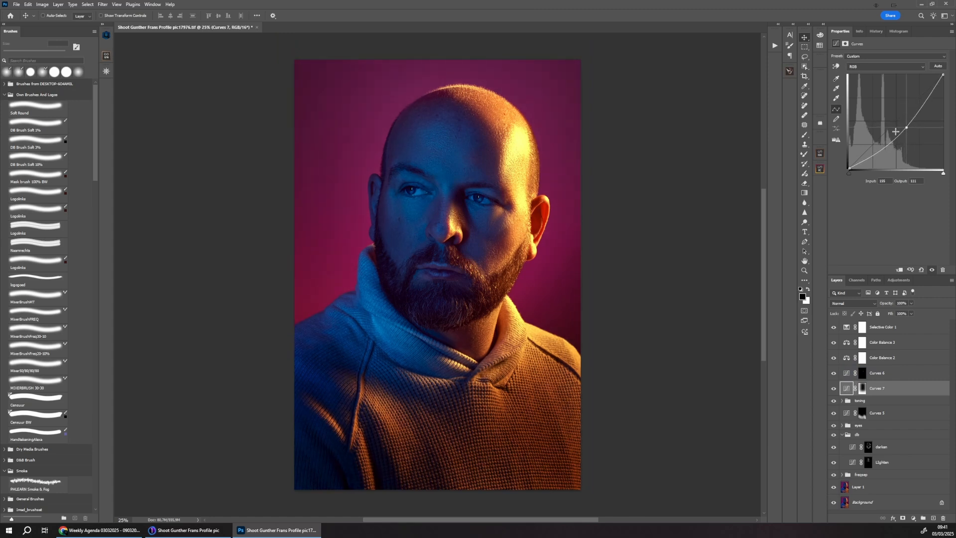
Add a Hue/Saturation adjustment clipped to Curves 7 and lower its saturation to about -60.
left_click(913, 518)
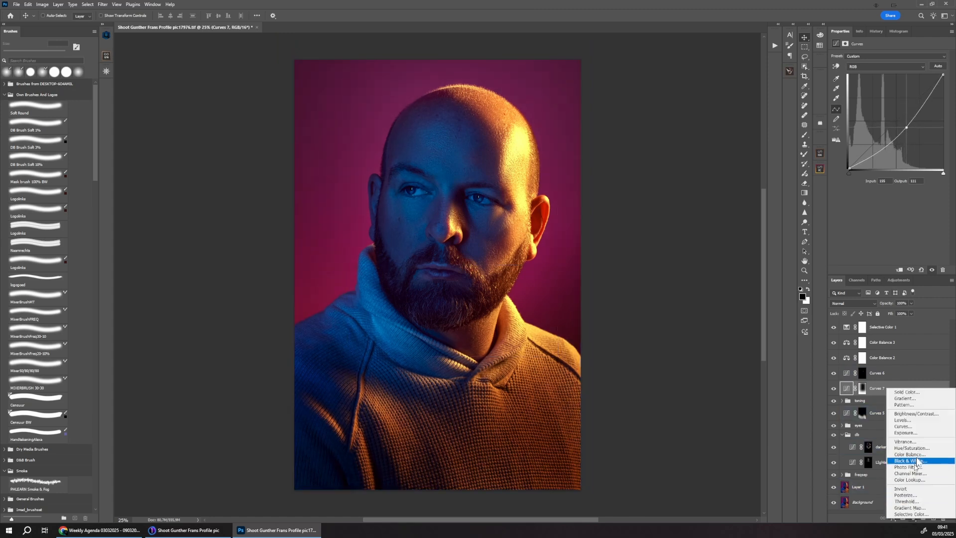
left_click(911, 448)
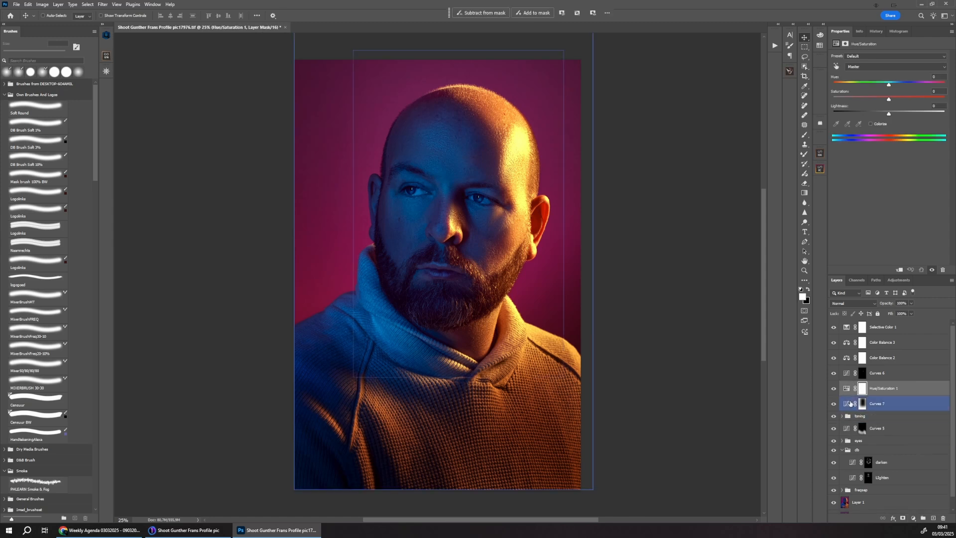
key("ctrl+alt+g")
double_click(854, 391)
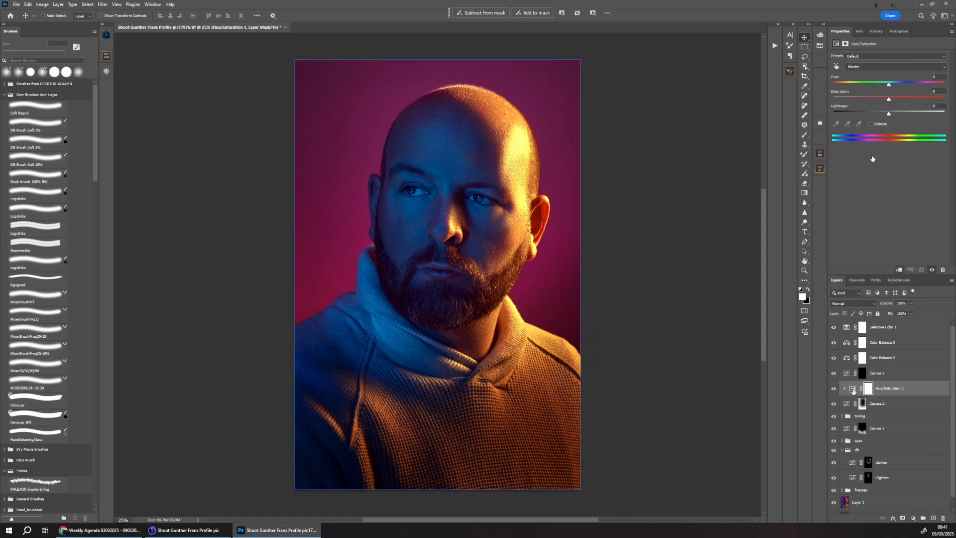
left_click(880, 197)
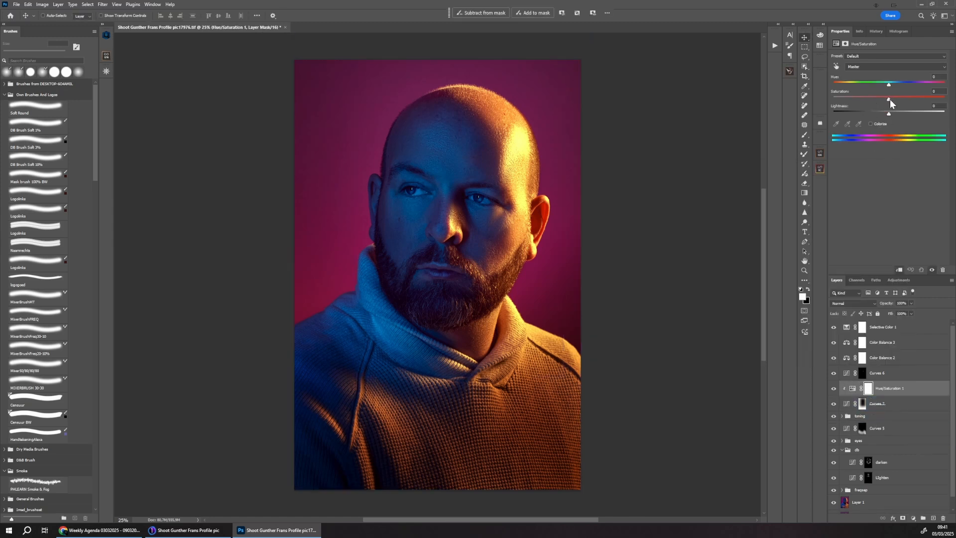
left_click_drag(889, 99, 856, 111)
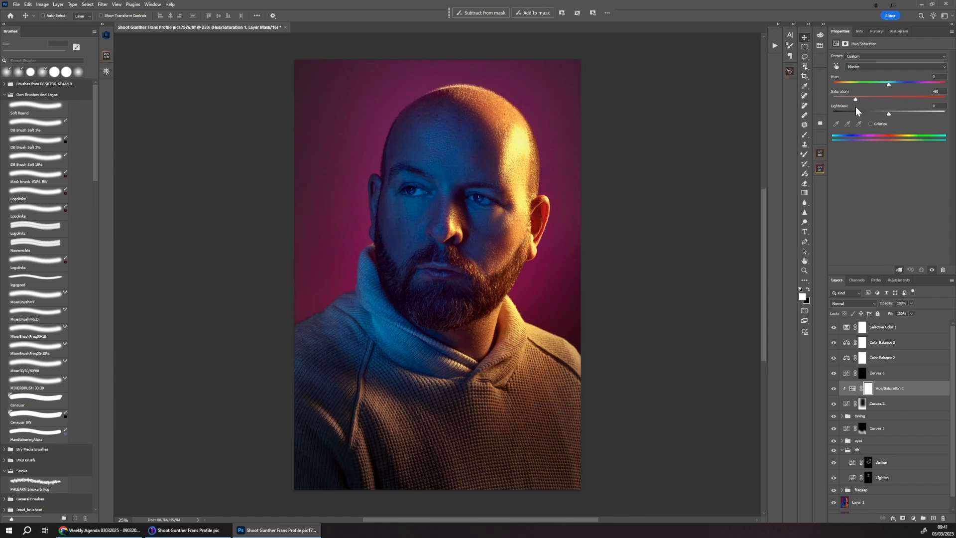
Compare the darkened edges with and without the Hue/Saturation layer.
left_click(834, 389)
left_click(834, 389)
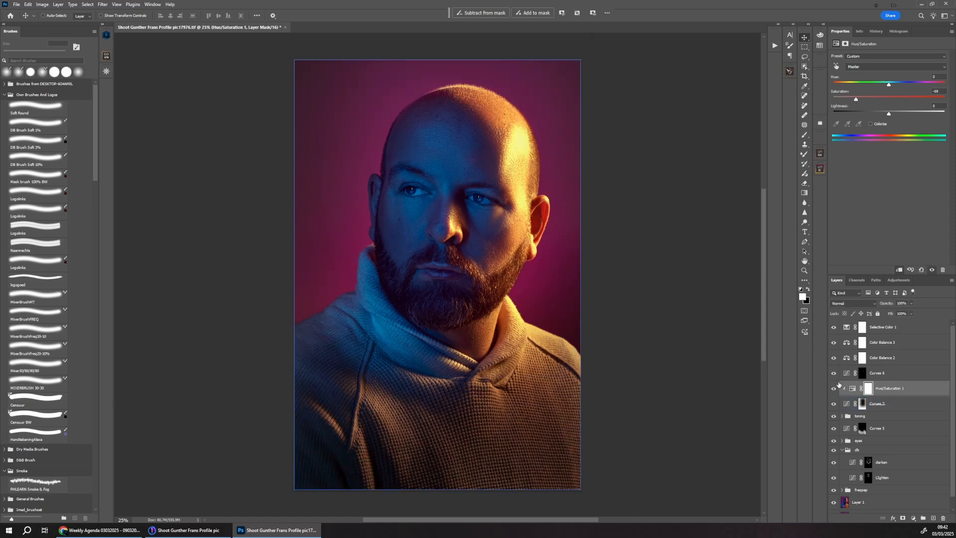
key("ctrl+plus")
key("ctrl+minus")
left_click(834, 389)
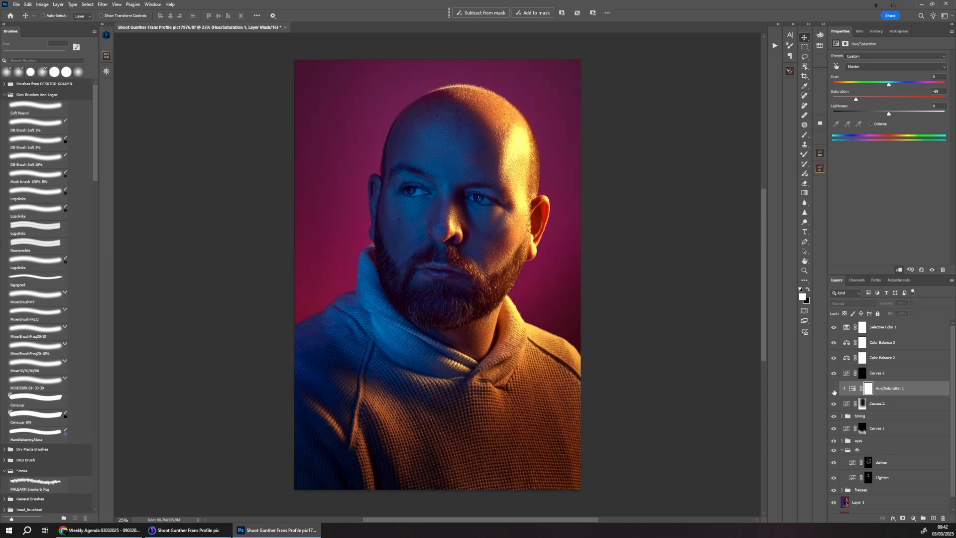
left_click(834, 389)
left_click(834, 389)
left_click(834, 389)
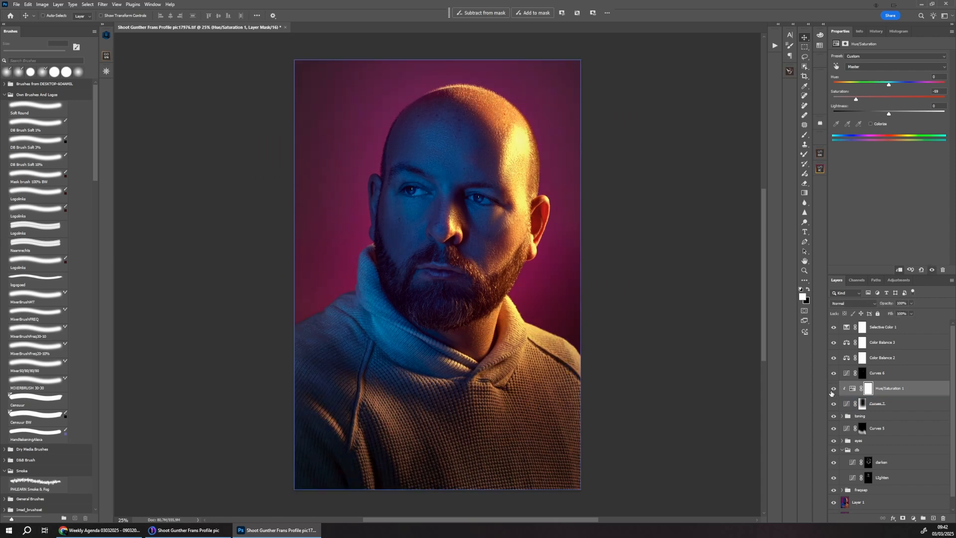
Save the portrait document with the desaturated edges.
key("ctrl+plus")
key("ctrl+minus")
key("ctrl+s")
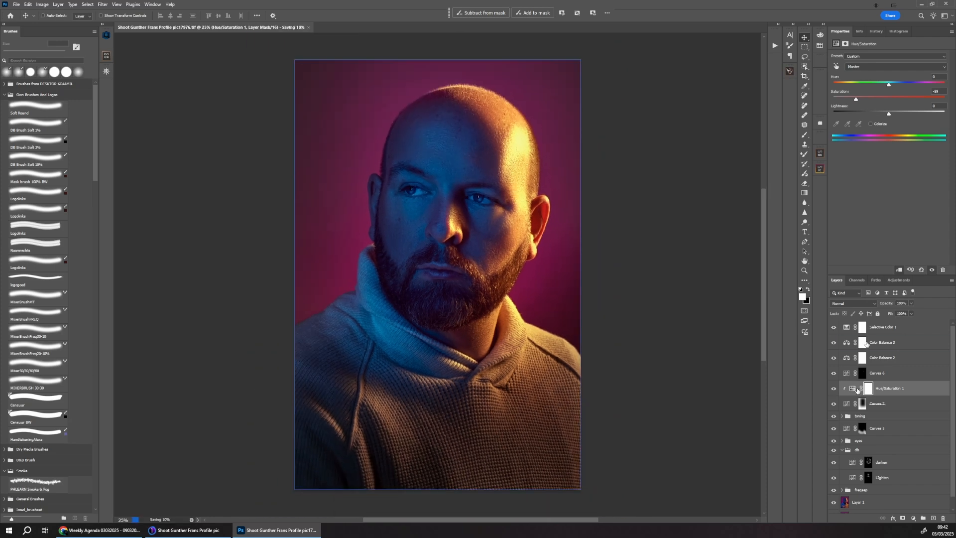
Try a Black & White adjustment on top at 10% opacity with yellows 28 and magentas 178, and delete it.
left_click(882, 327)
left_click(914, 518)
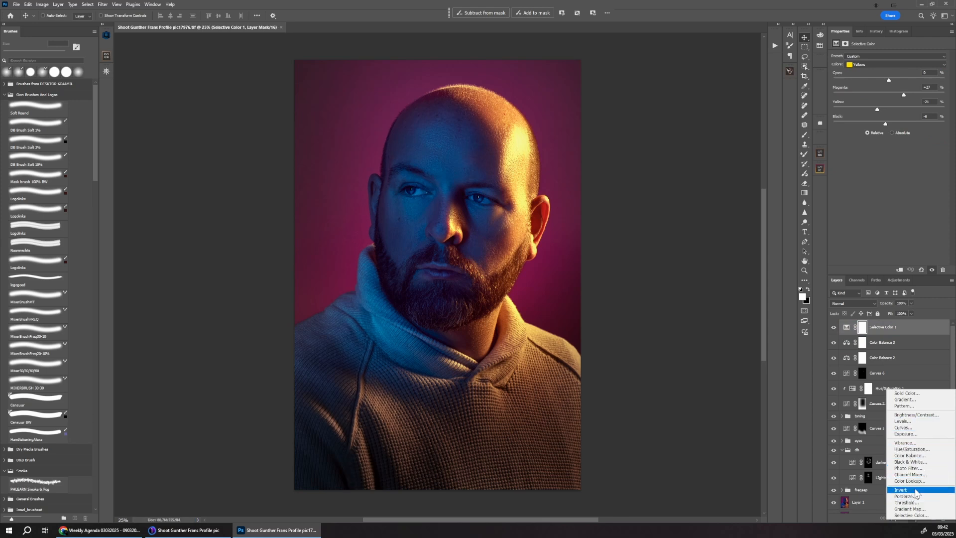
left_click(911, 462)
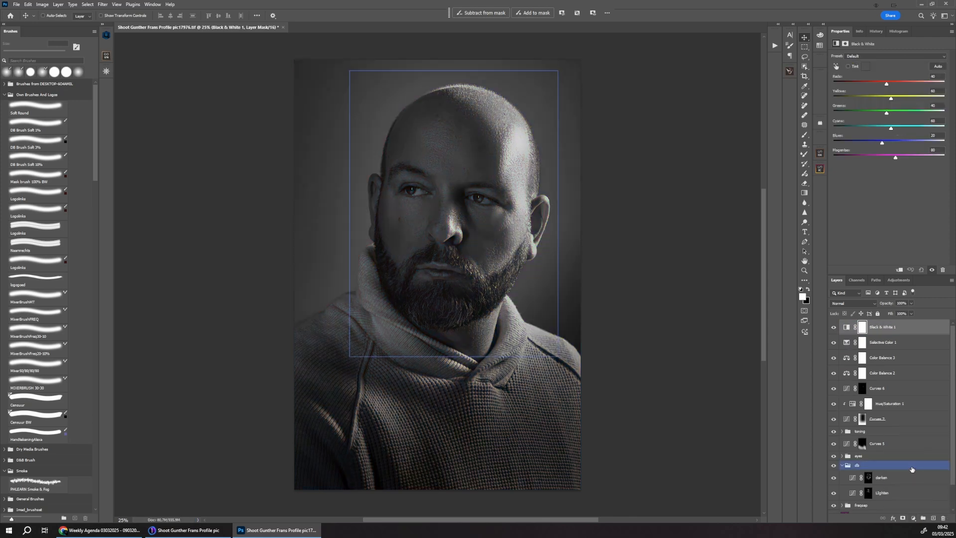
key("1")
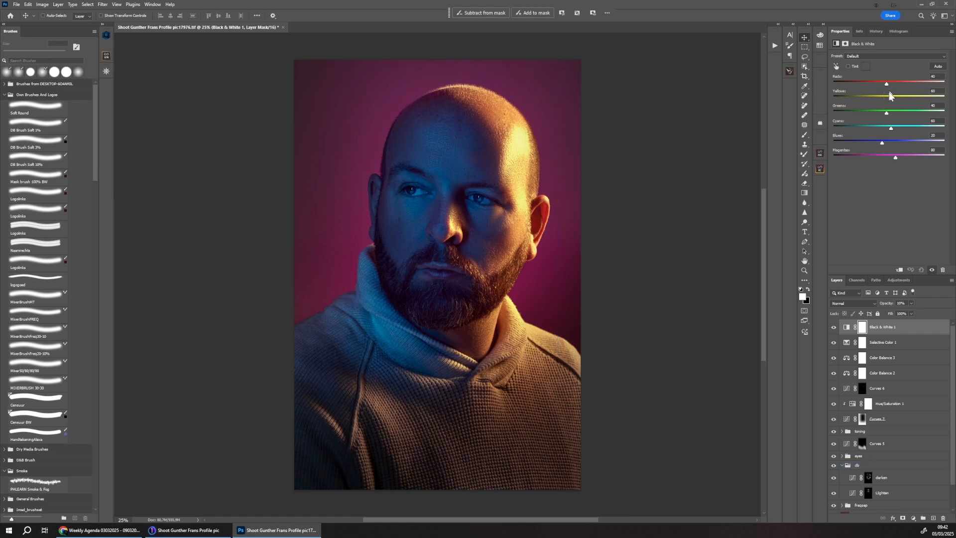
mouse_move(890, 95)
left_mouse_down()
mouse_move(858, 96)
mouse_move(891, 97)
left_mouse_up()
left_click_drag(896, 157, 916, 159)
mouse_move(892, 98)
left_mouse_down()
mouse_move(850, 107)
mouse_move(919, 97)
mouse_move(869, 100)
mouse_move(884, 101)
left_mouse_up()
left_click(834, 327)
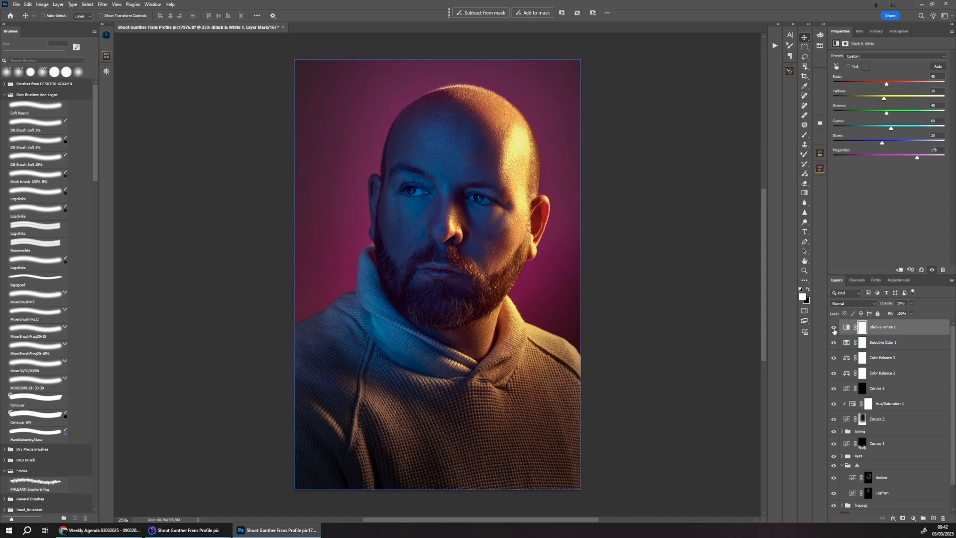
key("Delete")
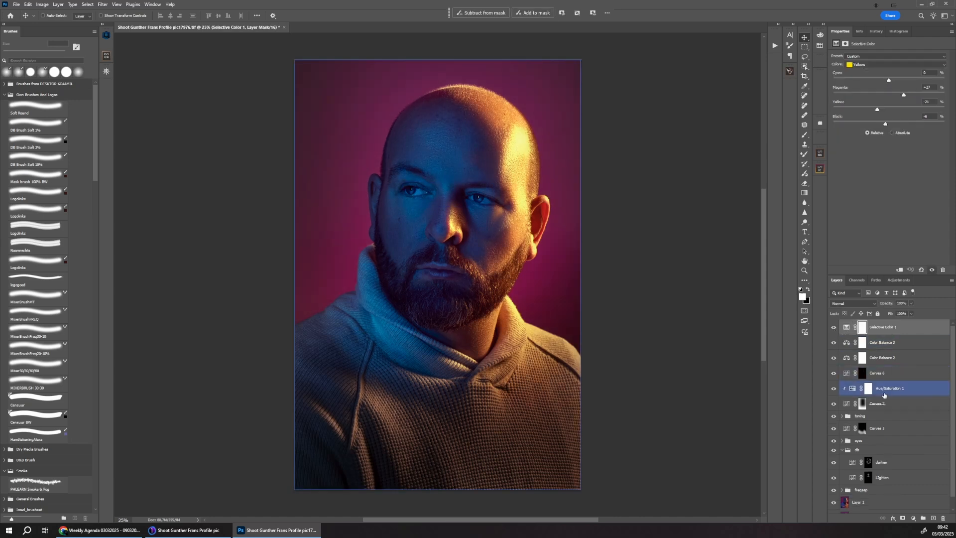
Reduce the Hue/Saturation layer's opacity to 77% and check the whole portrait.
left_click(837, 389)
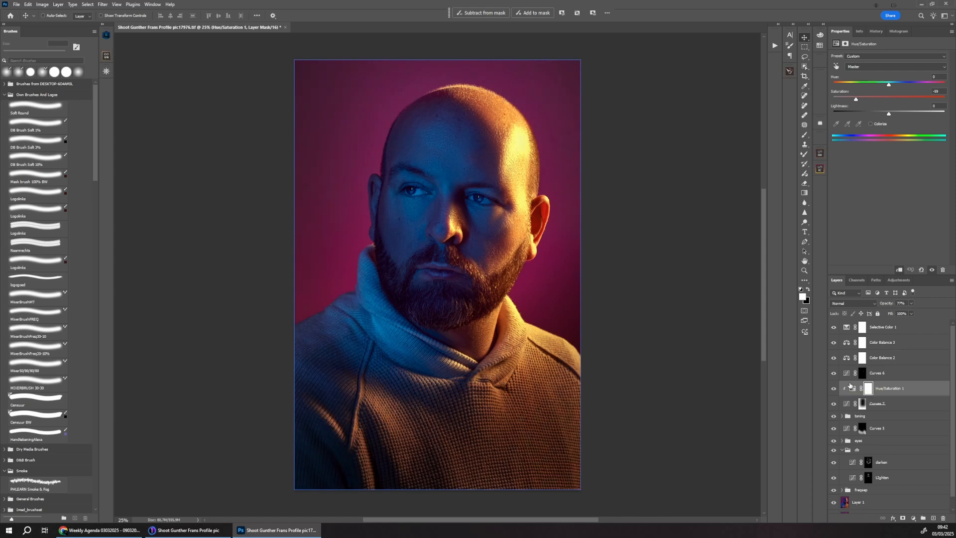
key("ctrl+minus")
key("ctrl+plus")
key("ctrl+plus")
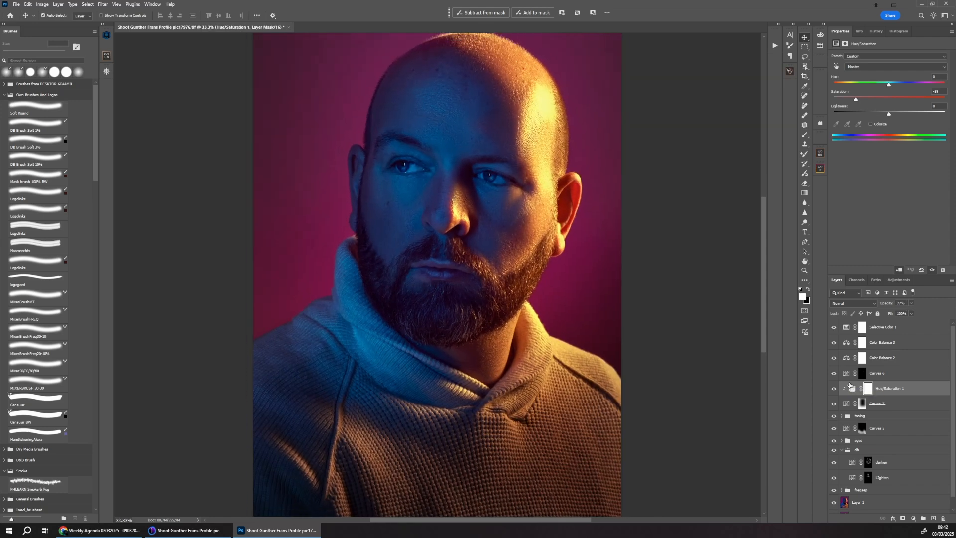
key("ctrl+minus")
key("ctrl+minus")
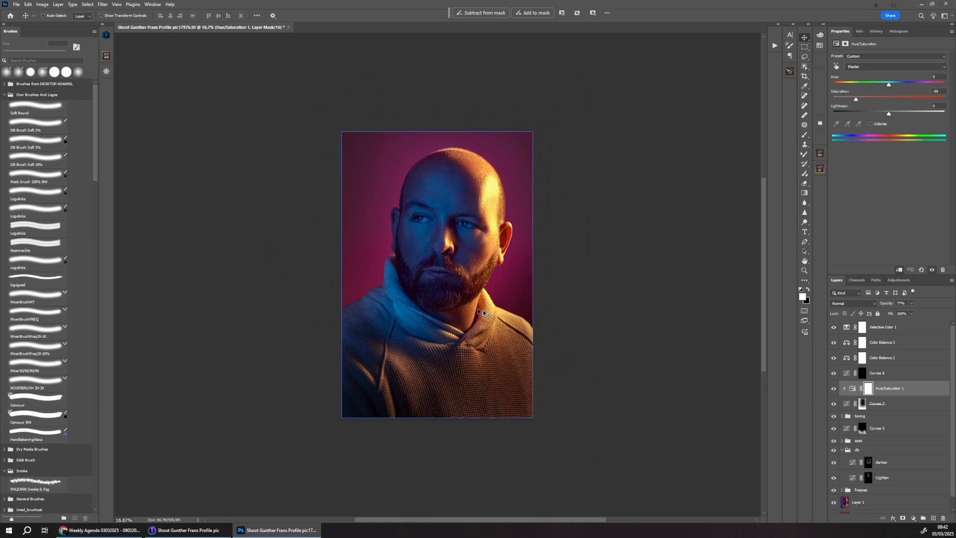
Save the document and stamp all visible layers into a new smart object at the top of the stack.
left_click(914, 329)
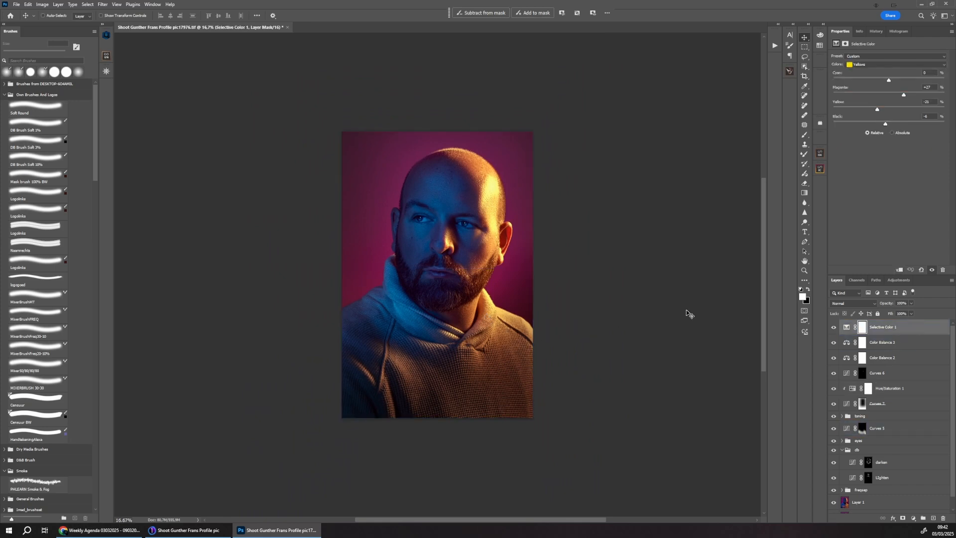
key("ctrl+s")
key("ctrl+alt+shift+e")
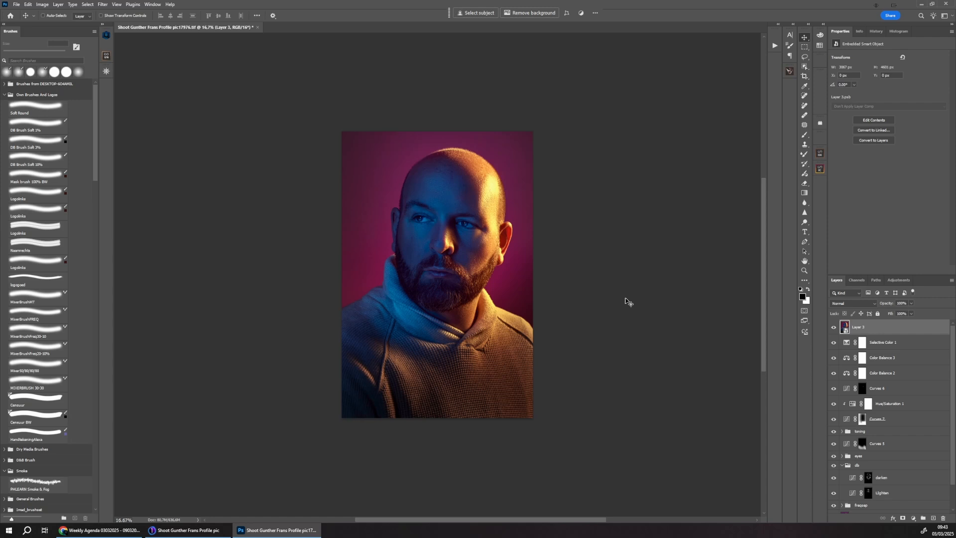
Reshape the sweater's collar on the merged layer with Liquify, using a brush of about 450 to 570 px, and compare before and after.
left_click(102, 5)
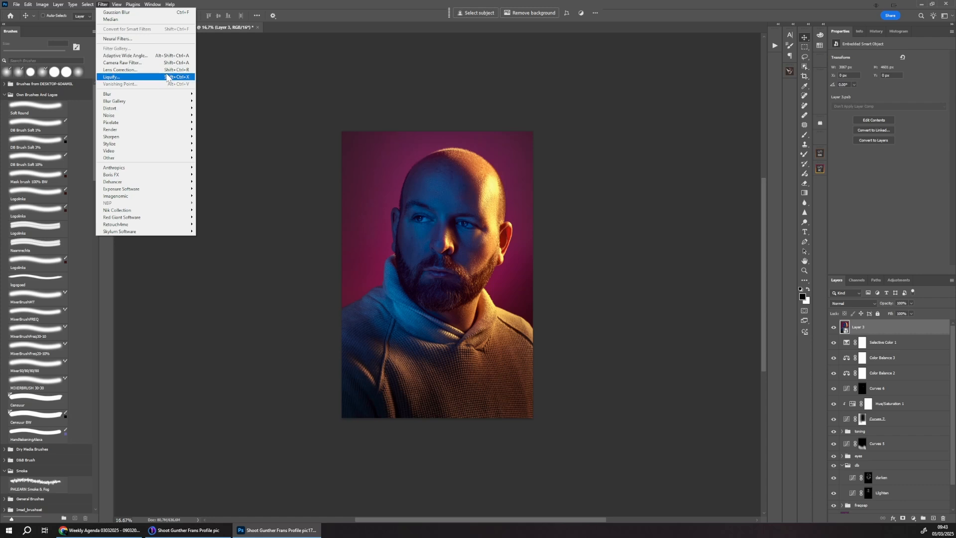
left_click(171, 76)
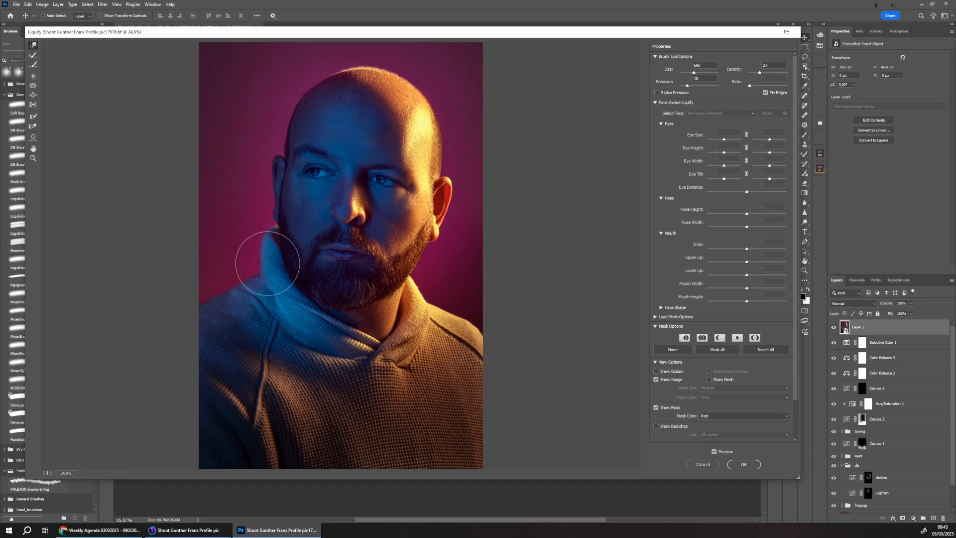
right_click(271, 252, "alt")
left_click_drag(271, 251, 242, 252)
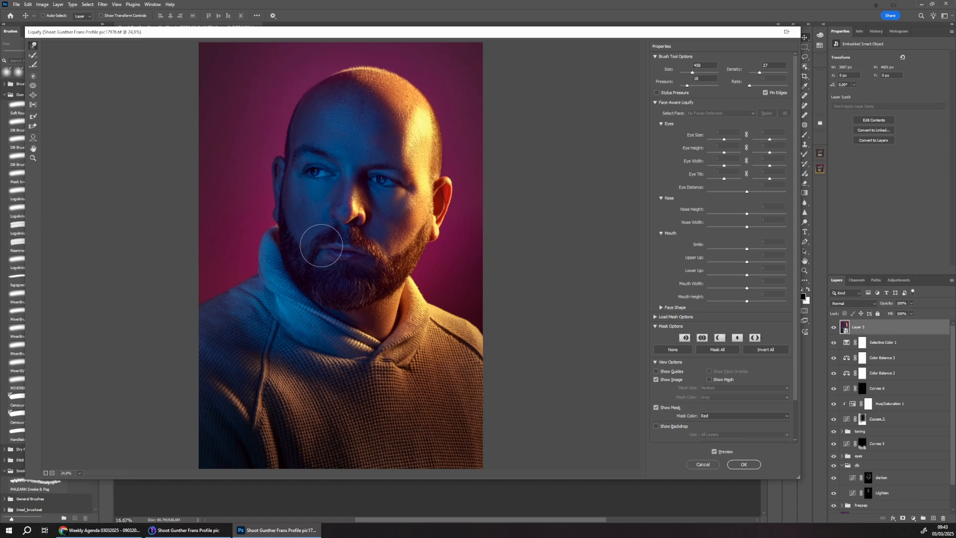
right_click(344, 258, "alt")
right_click(382, 352, "alt")
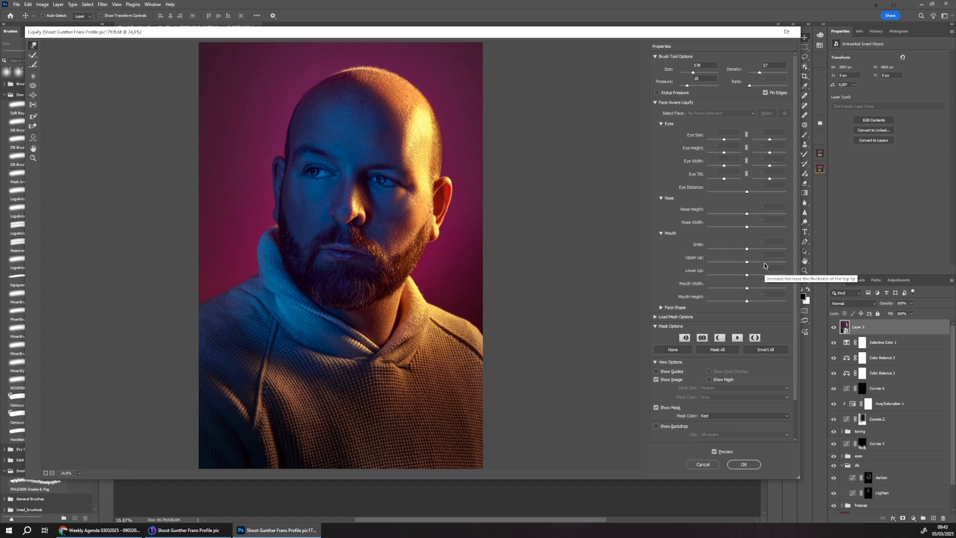
key("Return")
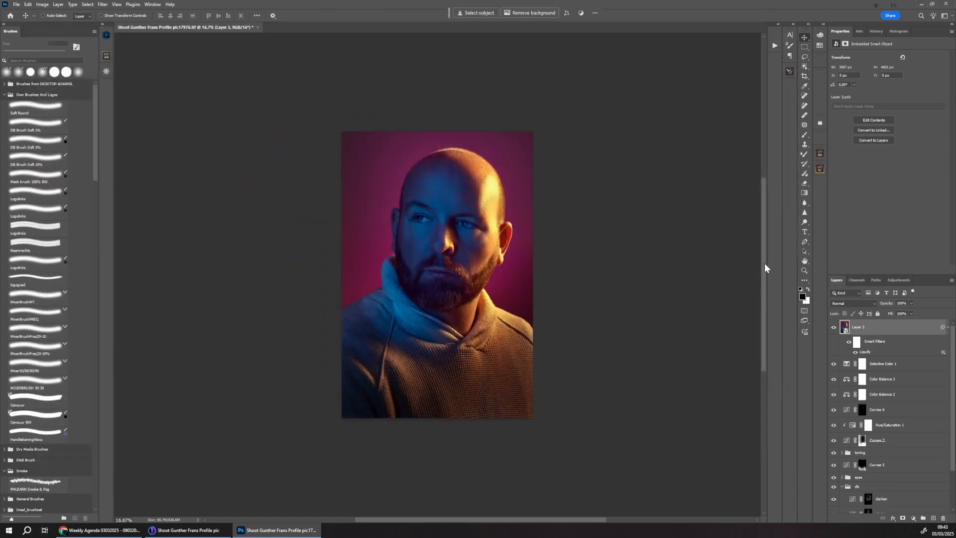
left_click(834, 329)
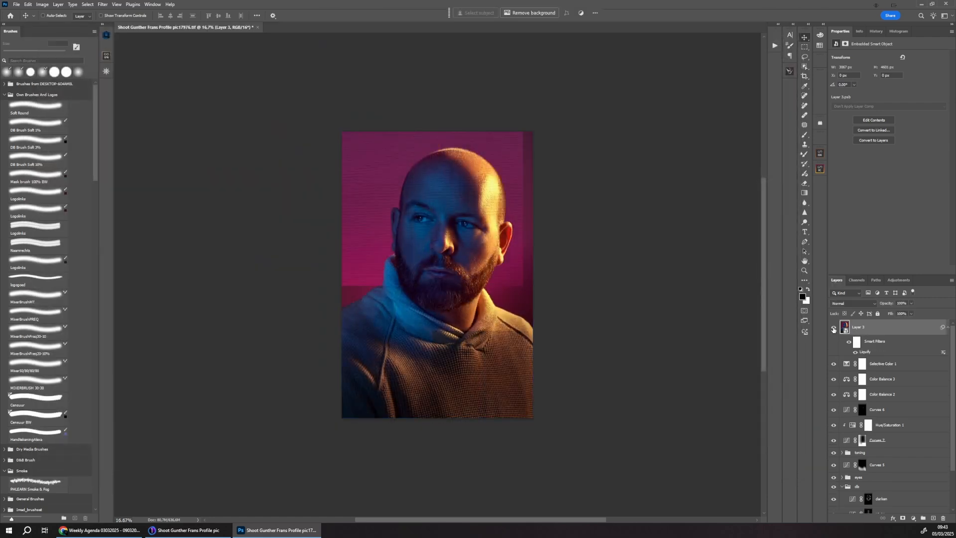
left_click(834, 329)
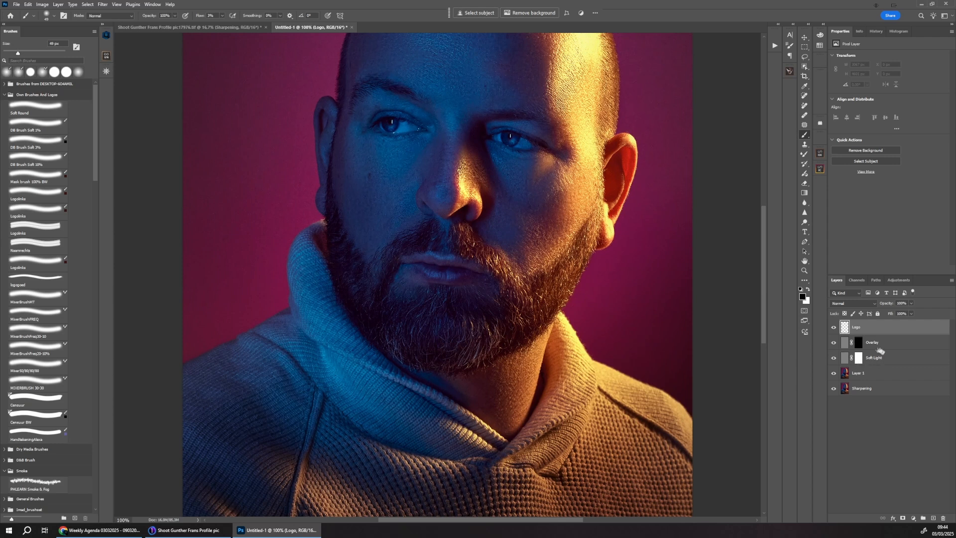
Invert the Overlay layer's mask to black in the resized copy and paint it white over the eyes at 100% flow.
left_click(858, 342)
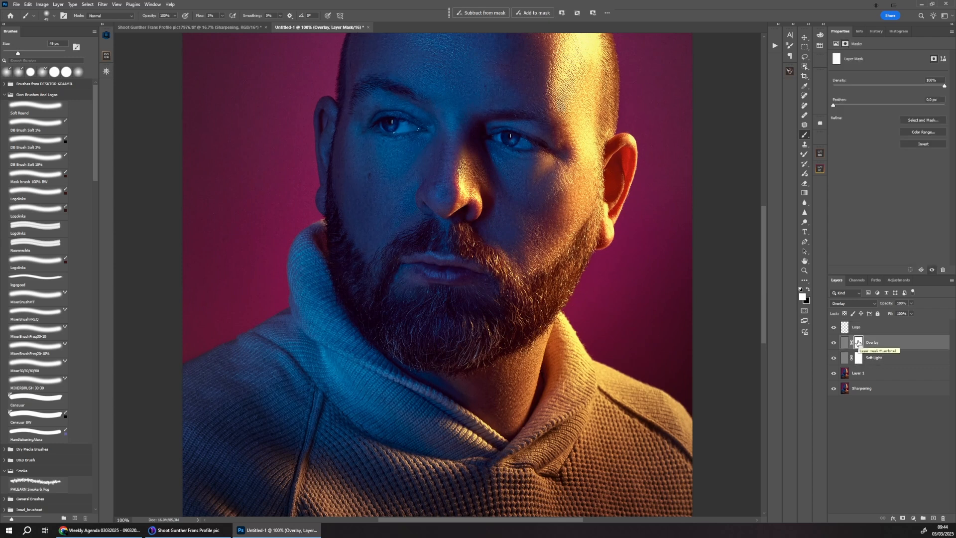
key("ctrl+i")
left_click_drag(512, 139, 510, 137)
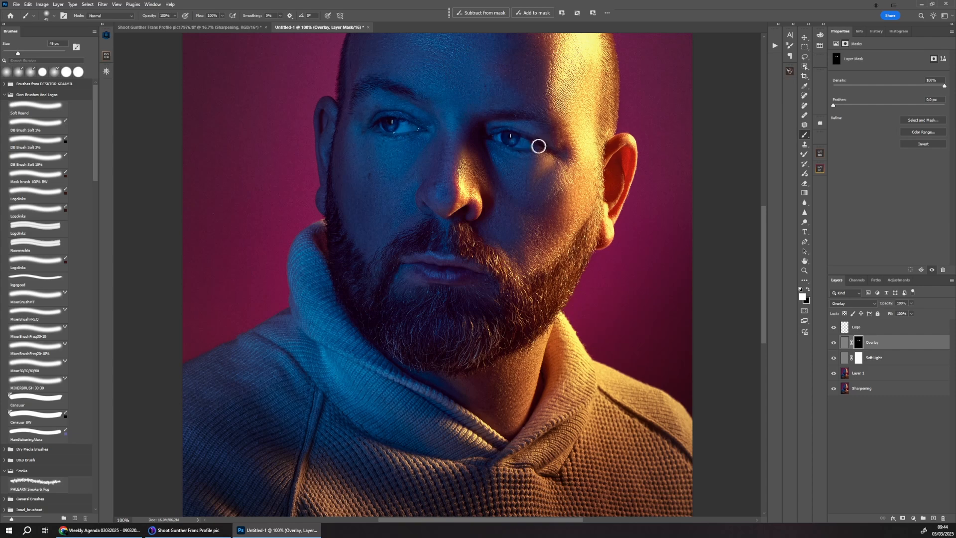
key("ctrl+0")
key("ctrl+minus")
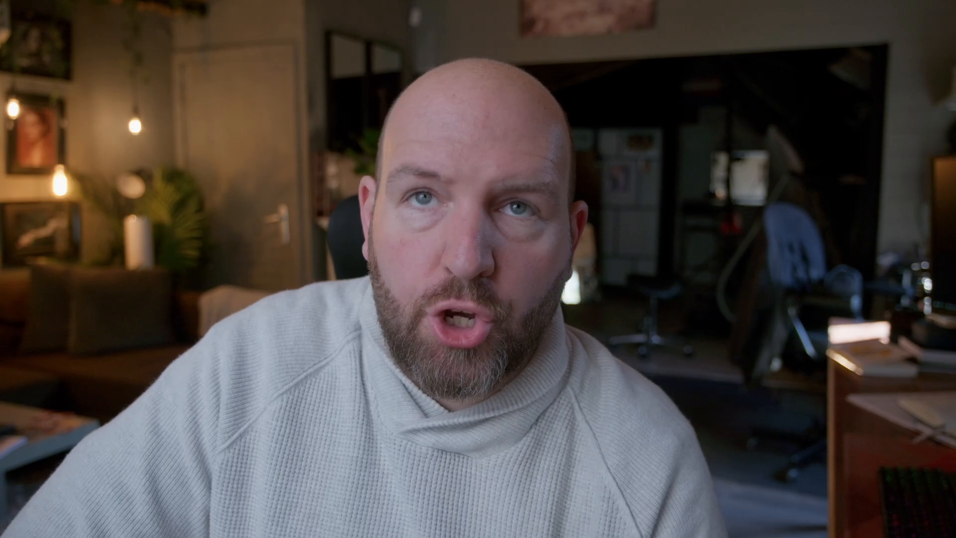